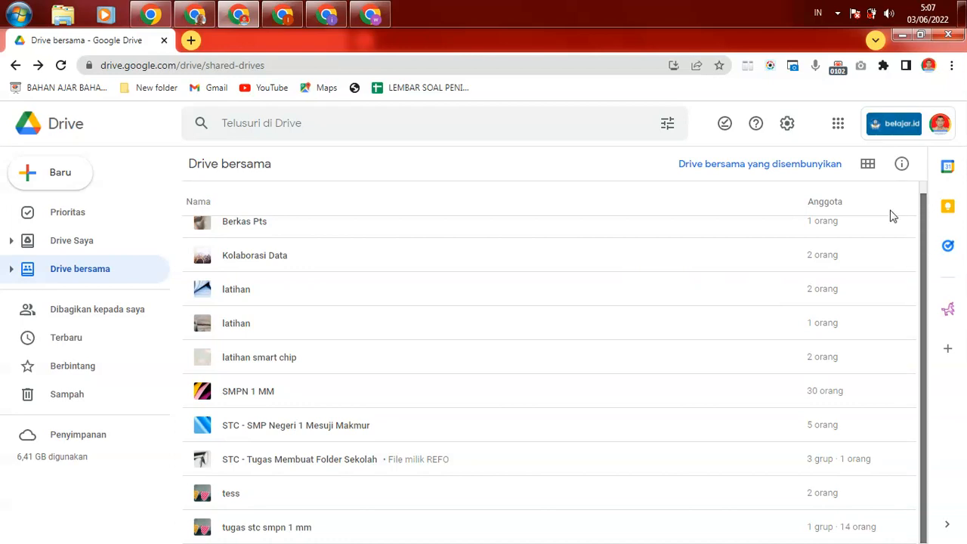
{"action": "scroll", "coordinate": [614, 233], "scroll_direction": "up", "scroll_amount": 1}
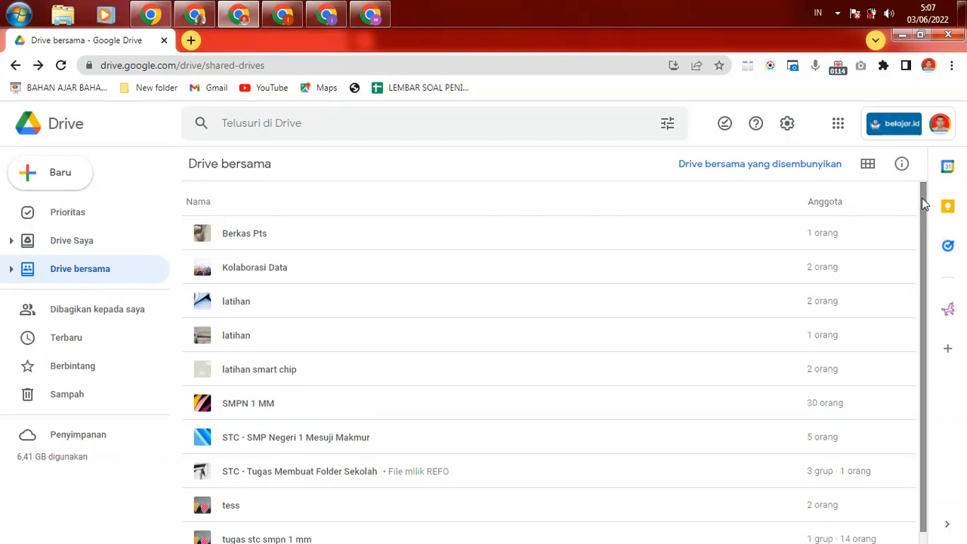
{"action": "mouse_move", "coordinate": [922, 199]}
{"action": "left_mouse_down"}
{"action": "mouse_move", "coordinate": [924, 295]}
{"action": "mouse_move", "coordinate": [917, 184]}
{"action": "left_mouse_up"}
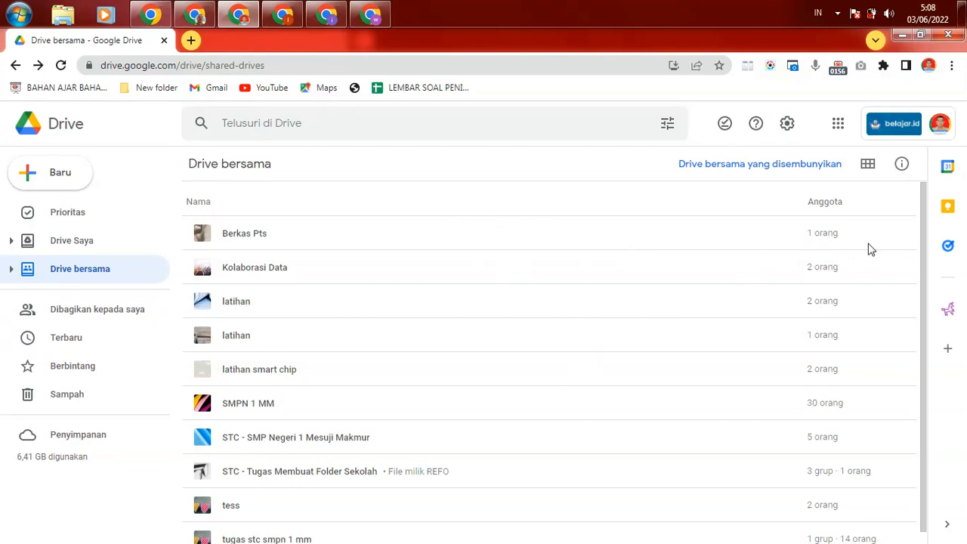
{"action": "left_click_drag", "start_coordinate": [924, 199], "coordinate": [921, 350]}
{"action": "scroll", "coordinate": [922, 349], "scroll_direction": "up", "scroll_amount": 1}
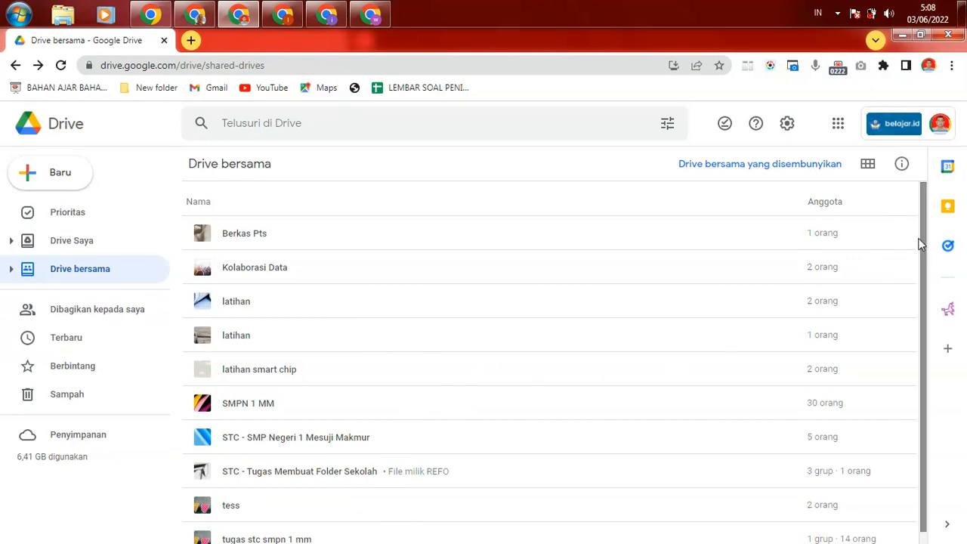
{"action": "left_click_drag", "start_coordinate": [922, 214], "coordinate": [922, 192]}
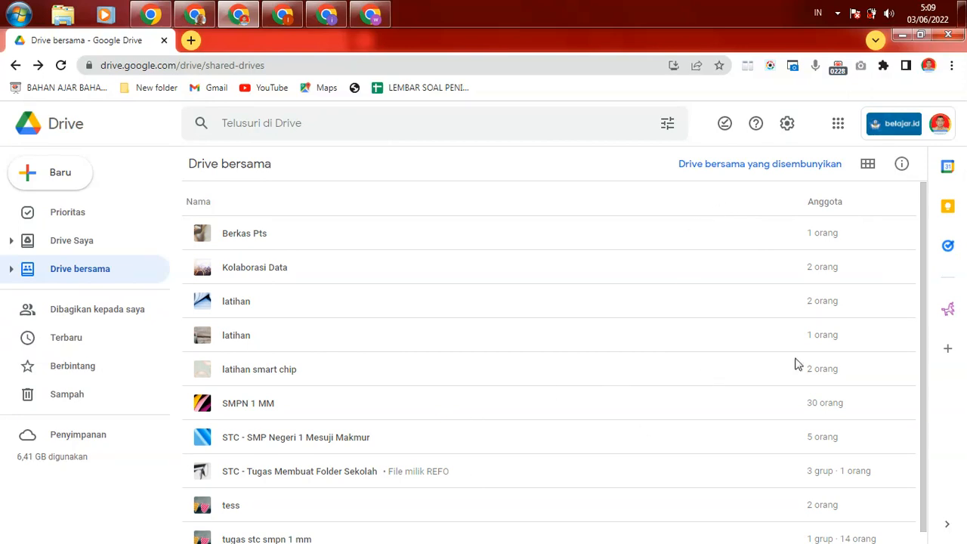
{"action": "mouse_move", "coordinate": [927, 269]}
{"action": "left_mouse_down"}
{"action": "mouse_move", "coordinate": [926, 343]}
{"action": "mouse_move", "coordinate": [926, 257]}
{"action": "left_mouse_up"}
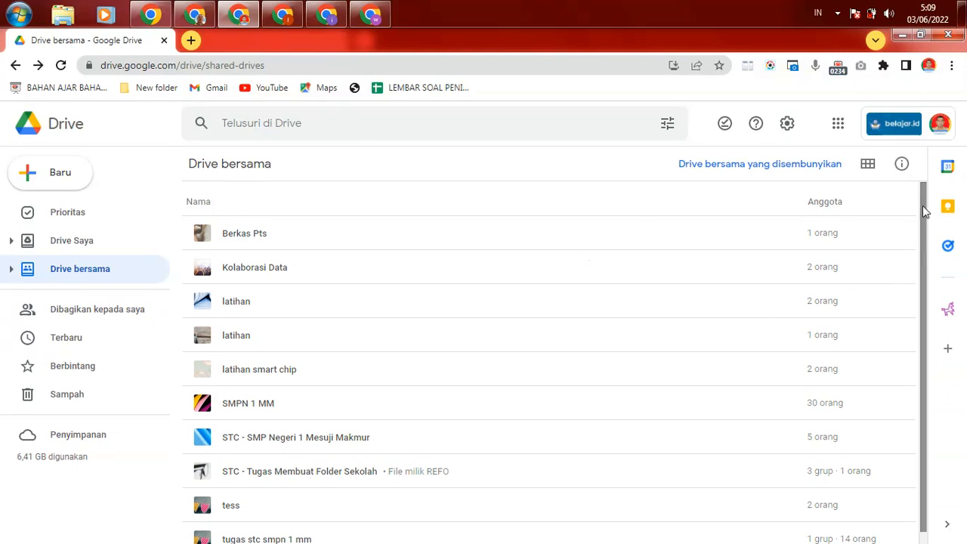
{"action": "left_click_drag", "start_coordinate": [925, 212], "coordinate": [935, 190]}
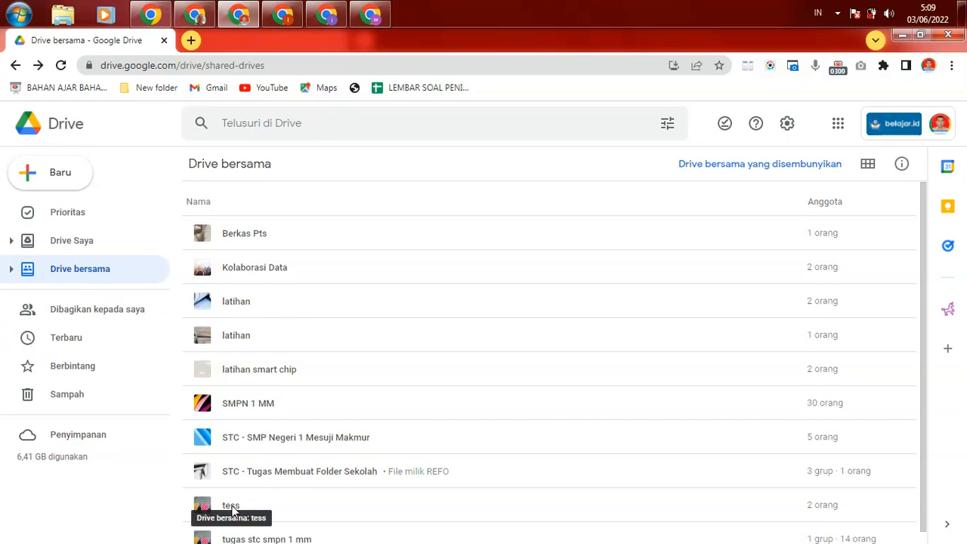
In the tess shared drive, change the contributor member's role to Pengelola konten and save the change
{"action": "left_click", "coordinate": [231, 508]}
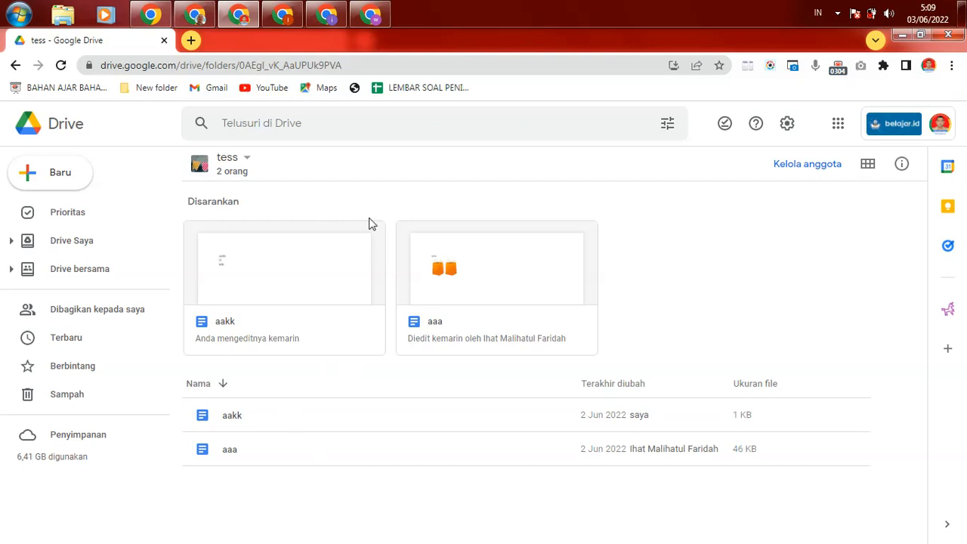
{"action": "left_click", "coordinate": [812, 165]}
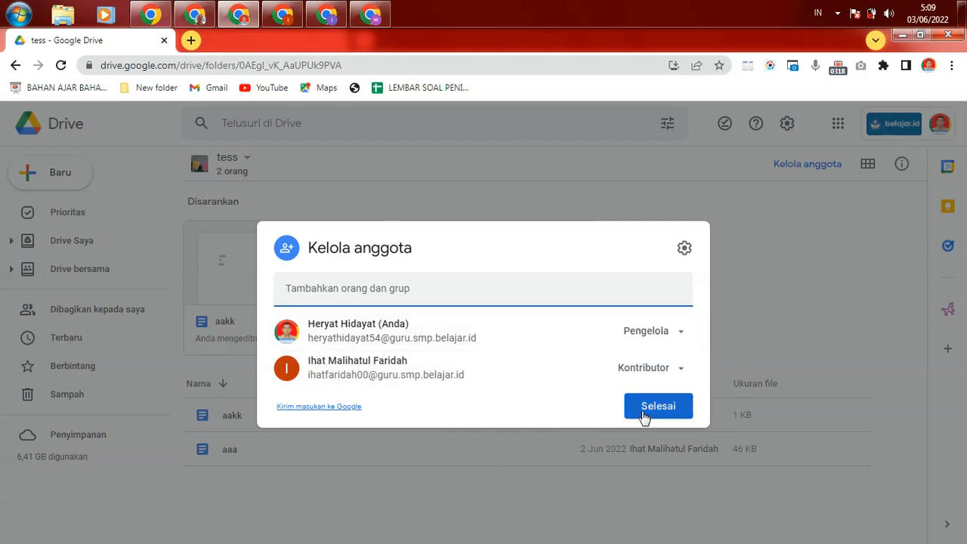
{"action": "left_click", "coordinate": [681, 371]}
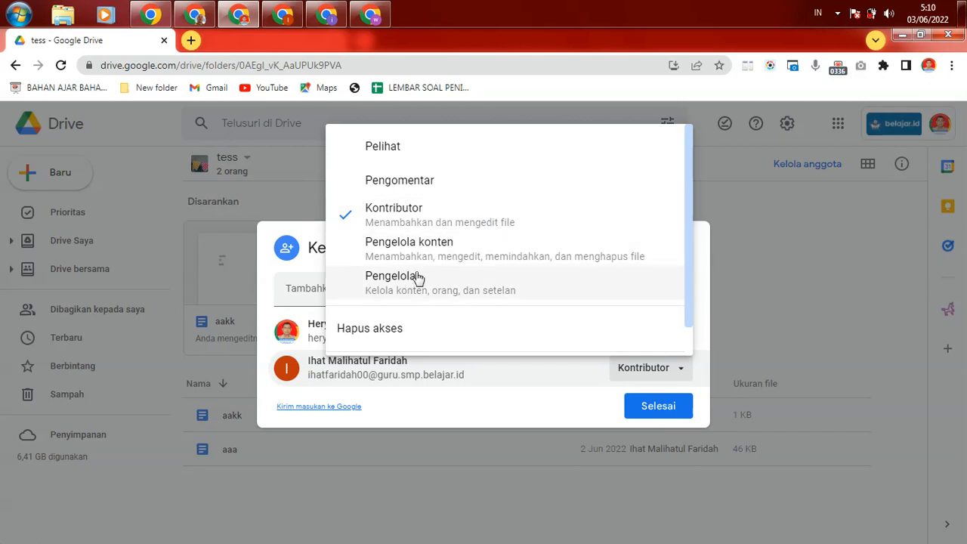
{"action": "left_click_drag", "start_coordinate": [690, 265], "coordinate": [692, 299]}
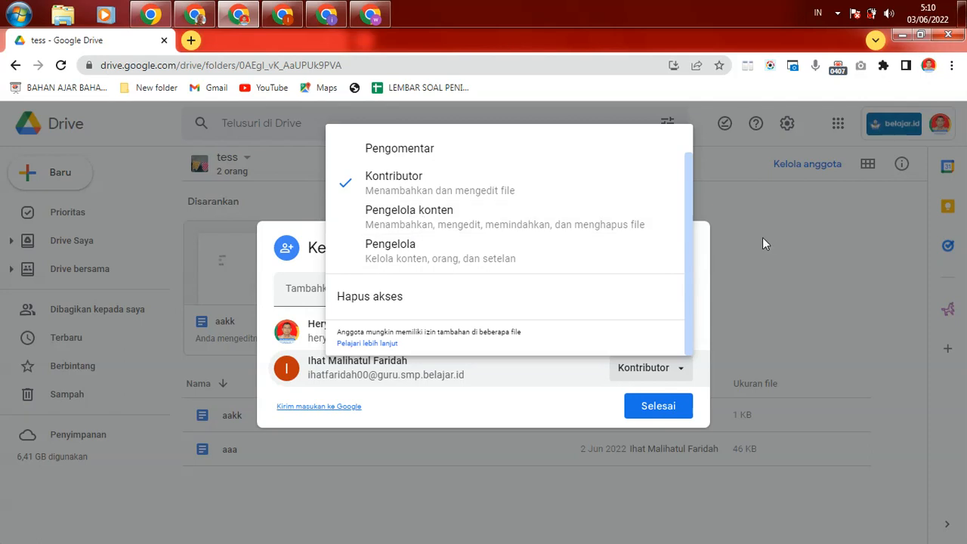
{"action": "scroll", "coordinate": [686, 208], "scroll_direction": "up", "scroll_amount": 2}
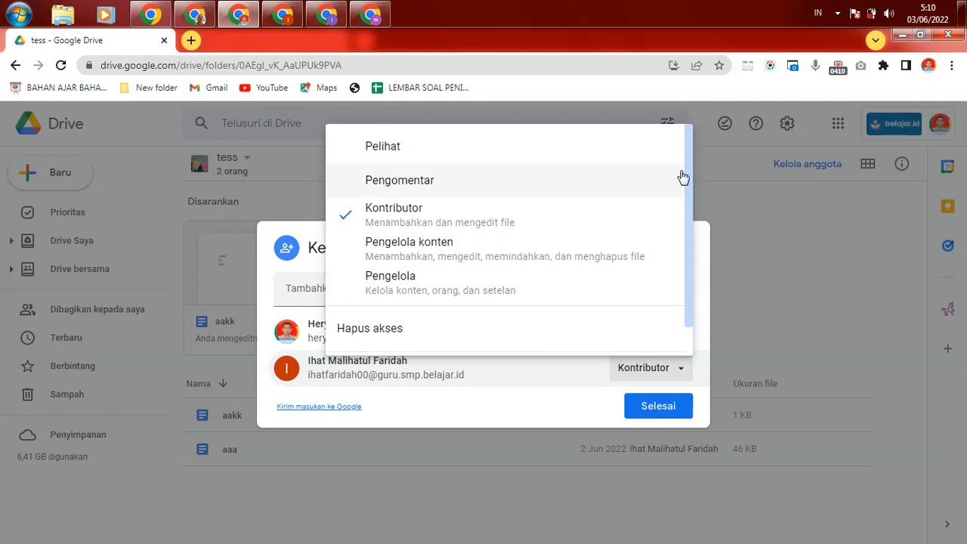
{"action": "scroll", "coordinate": [685, 169], "scroll_direction": "down", "scroll_amount": 1}
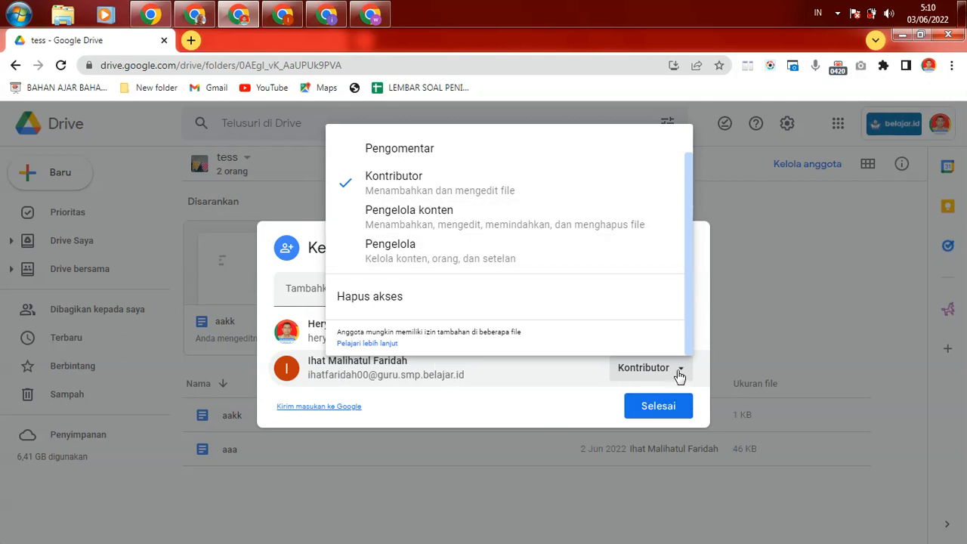
{"action": "left_click", "coordinate": [446, 219]}
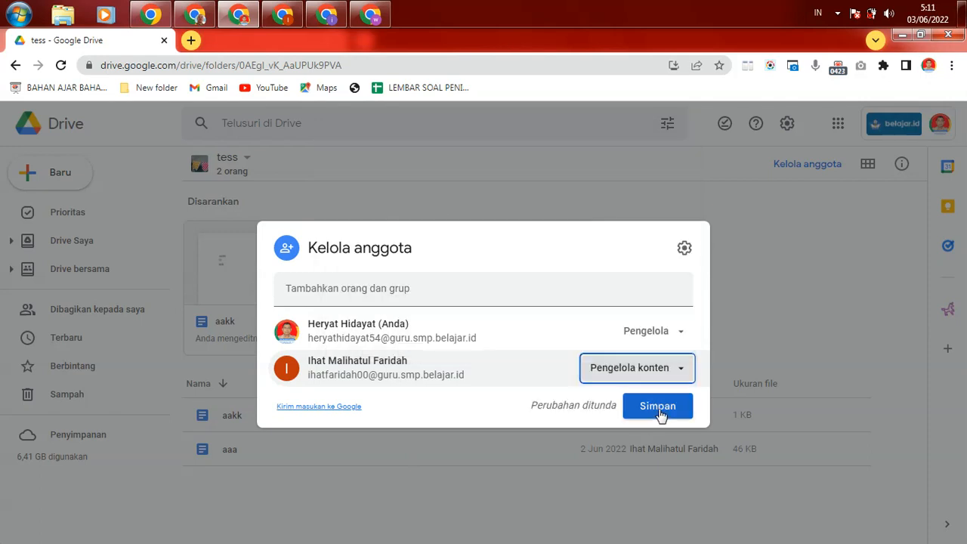
{"action": "left_click", "coordinate": [659, 408]}
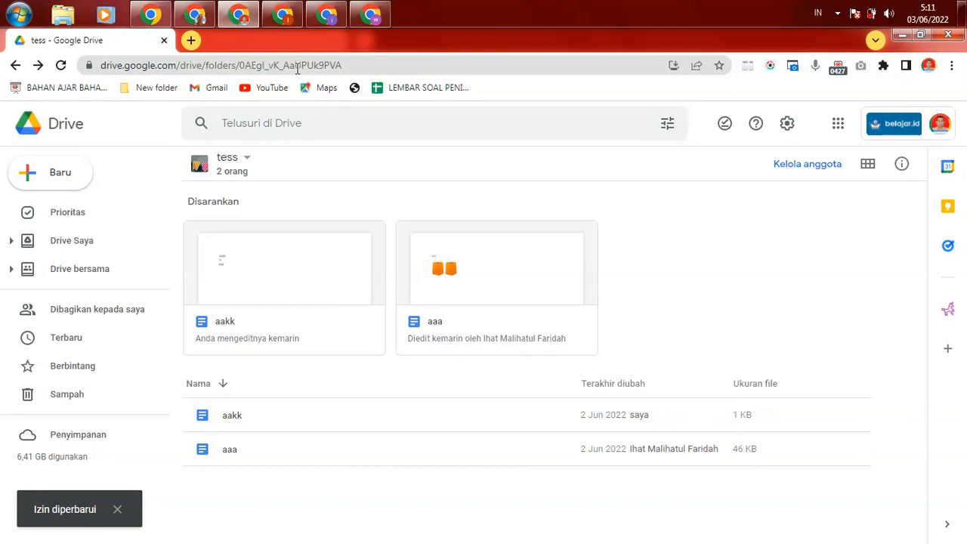
Switch to the other member's Drive window, open the tess shared drive and examine the actions available for the aakk document
{"action": "left_click", "coordinate": [283, 16]}
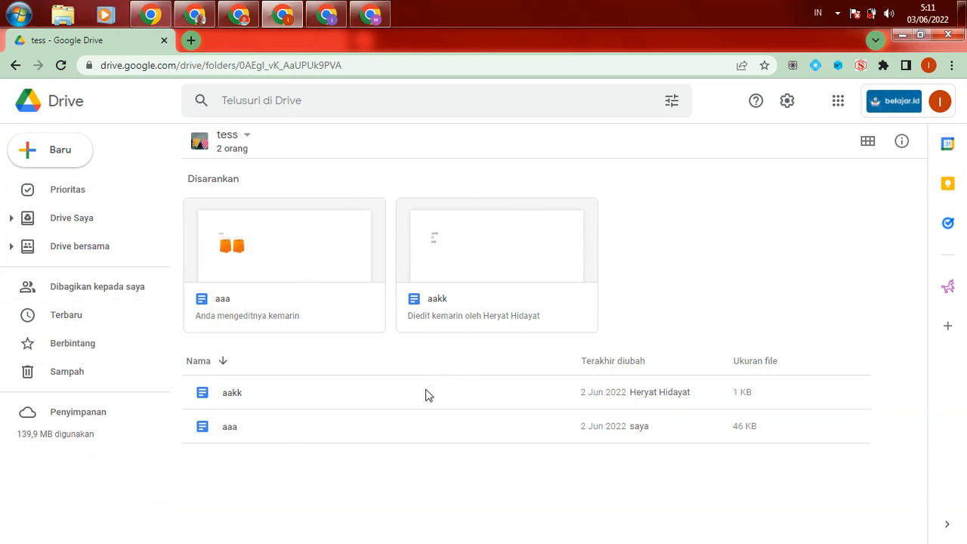
{"action": "left_click", "coordinate": [66, 253]}
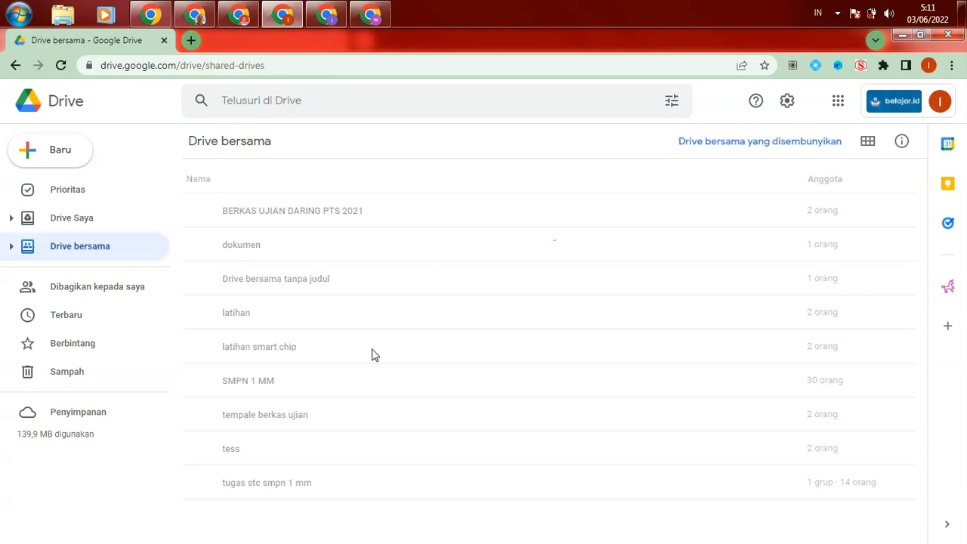
{"action": "double_click", "coordinate": [244, 453]}
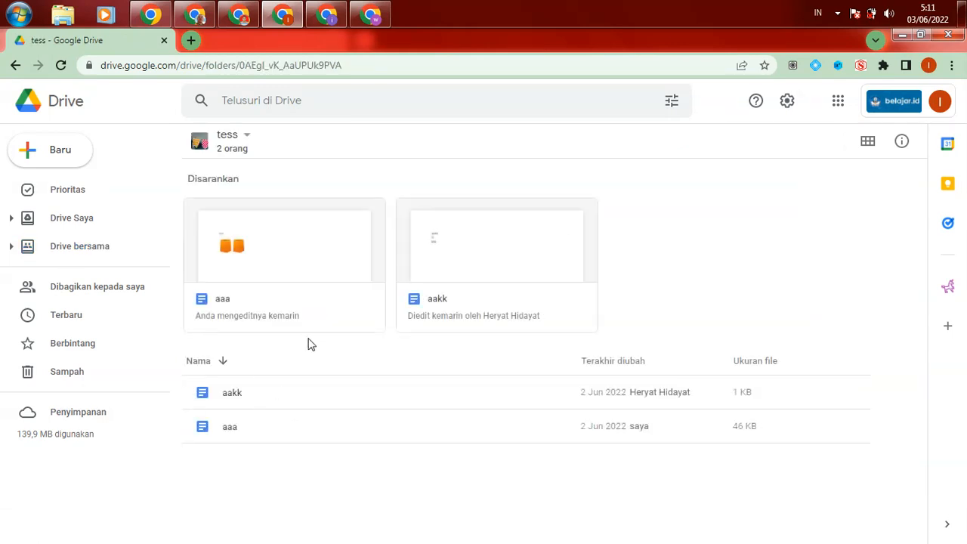
{"action": "right_click", "coordinate": [234, 399]}
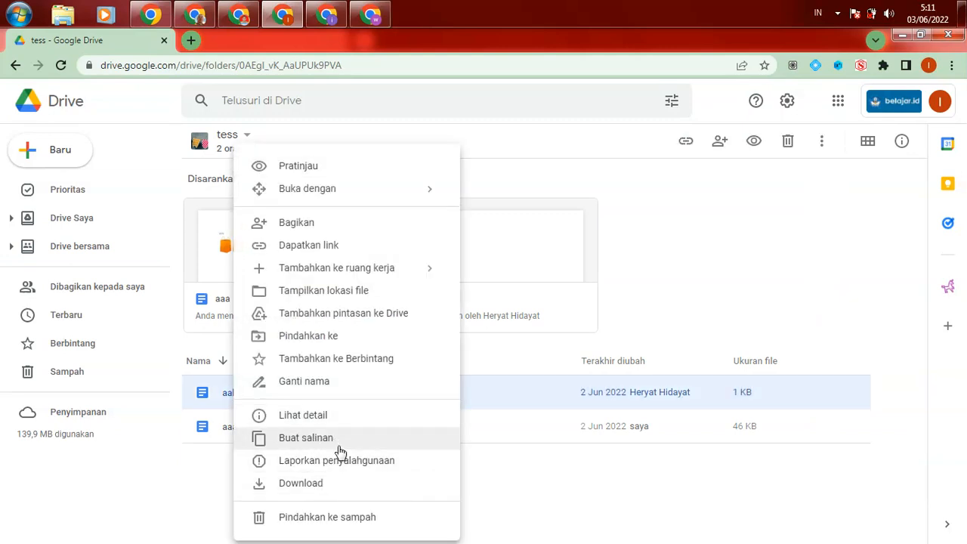
{"action": "left_click", "coordinate": [712, 260]}
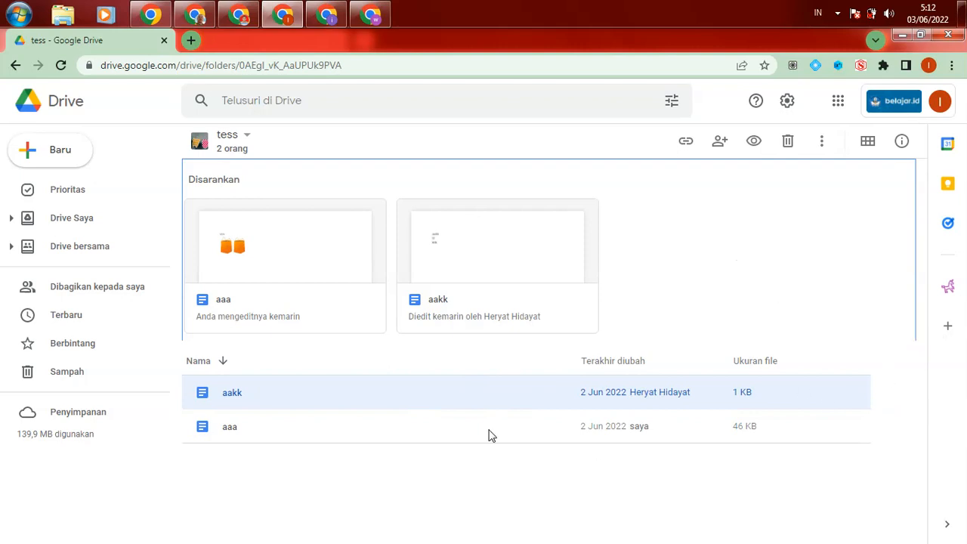
{"action": "right_click", "coordinate": [355, 402]}
{"action": "left_click", "coordinate": [257, 341]}
Check the trash of the tess shared drive and of Drive Saya in this member's account
{"action": "left_click", "coordinate": [68, 381]}
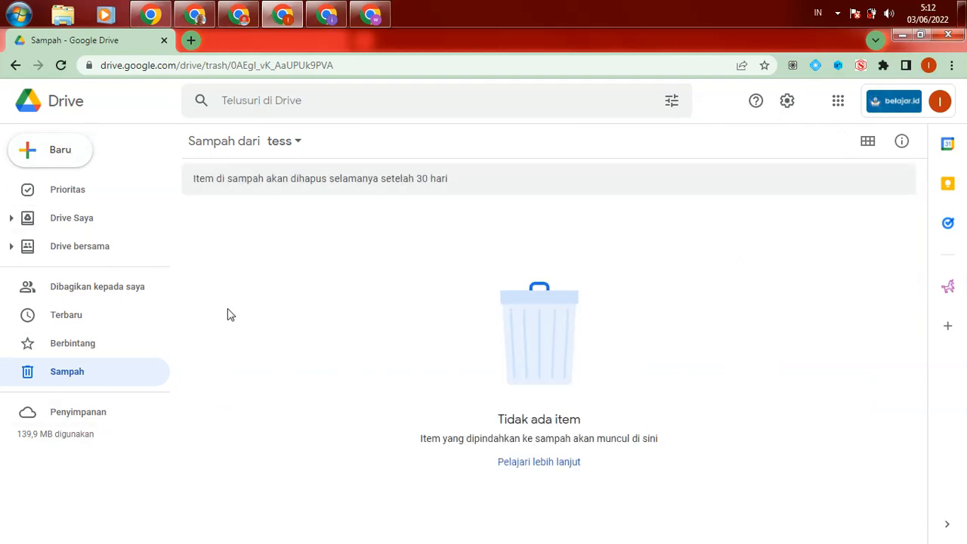
{"action": "left_click", "coordinate": [83, 249]}
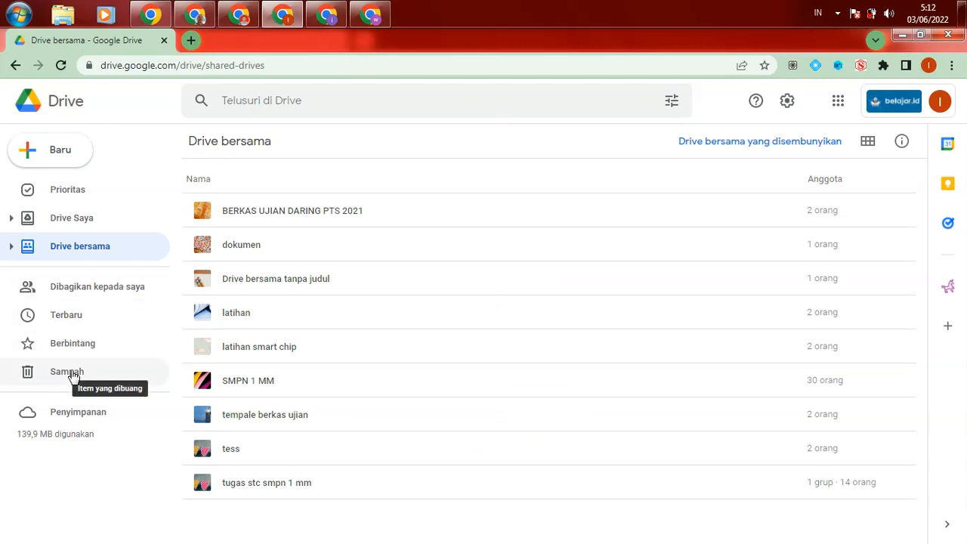
{"action": "double_click", "coordinate": [231, 448]}
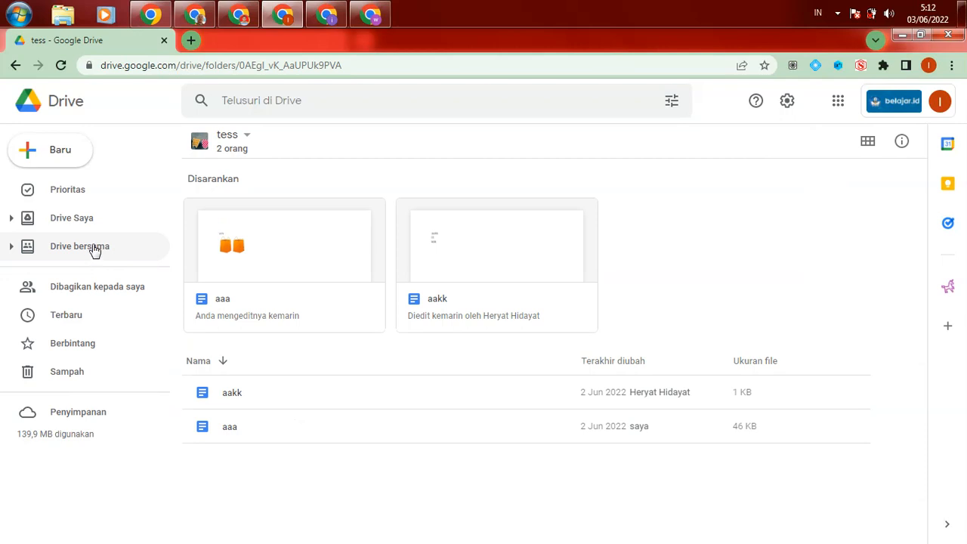
{"action": "left_click", "coordinate": [76, 373]}
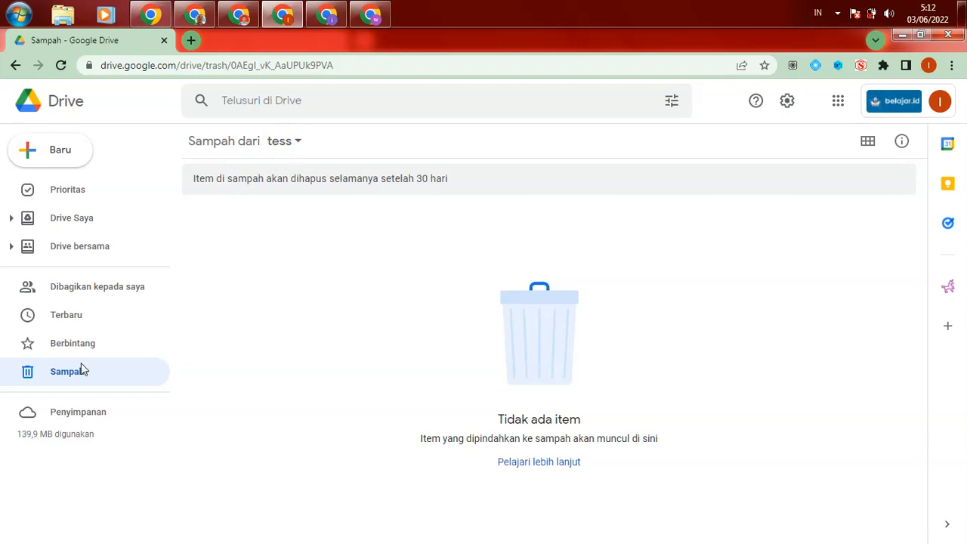
{"action": "left_click", "coordinate": [85, 218]}
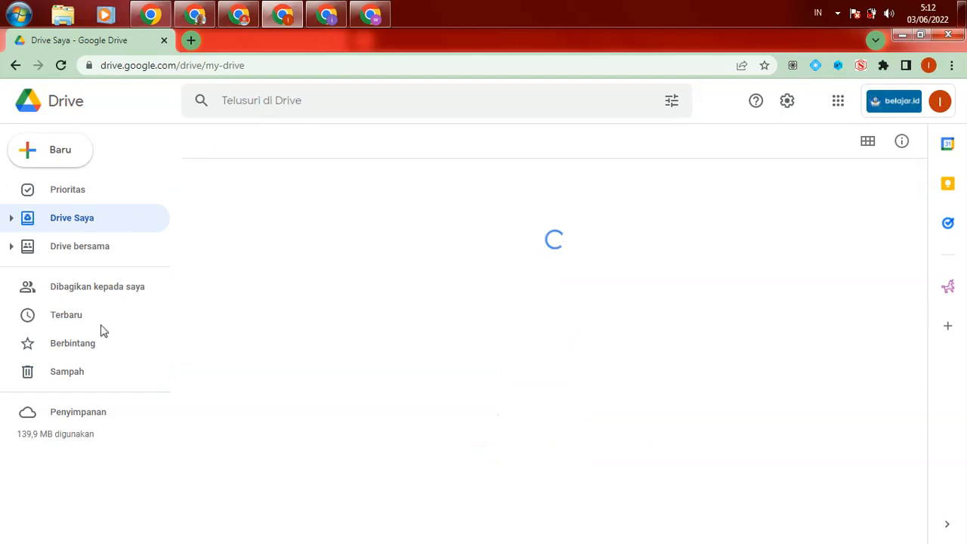
{"action": "left_click", "coordinate": [72, 376]}
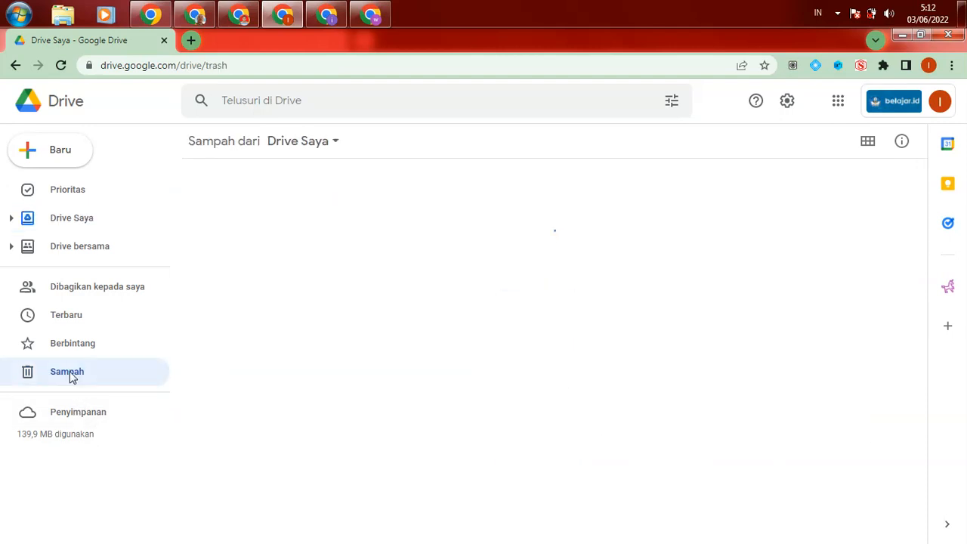
Open the SMPN 1 MM shared drive and view its trash
{"action": "left_click", "coordinate": [91, 247]}
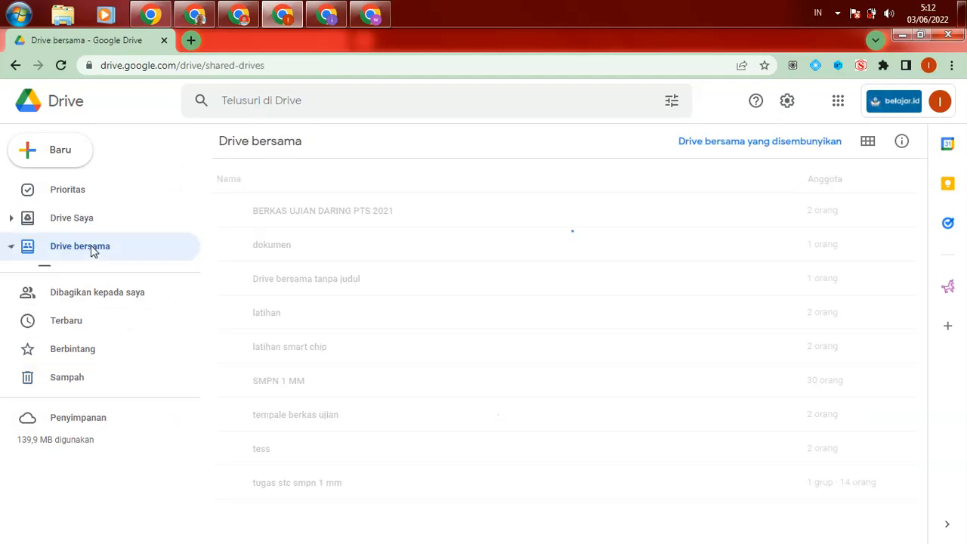
{"action": "left_click", "coordinate": [296, 384]}
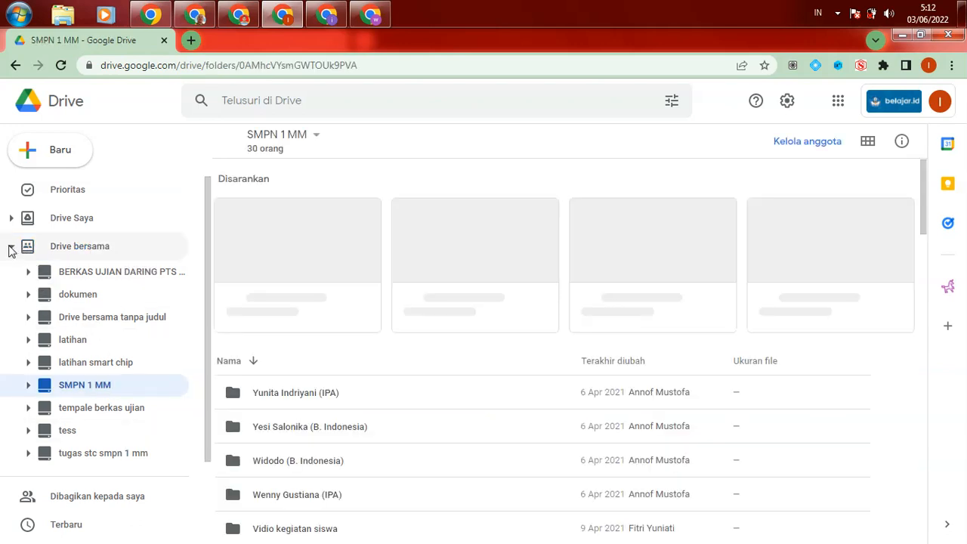
{"action": "left_click", "coordinate": [10, 249]}
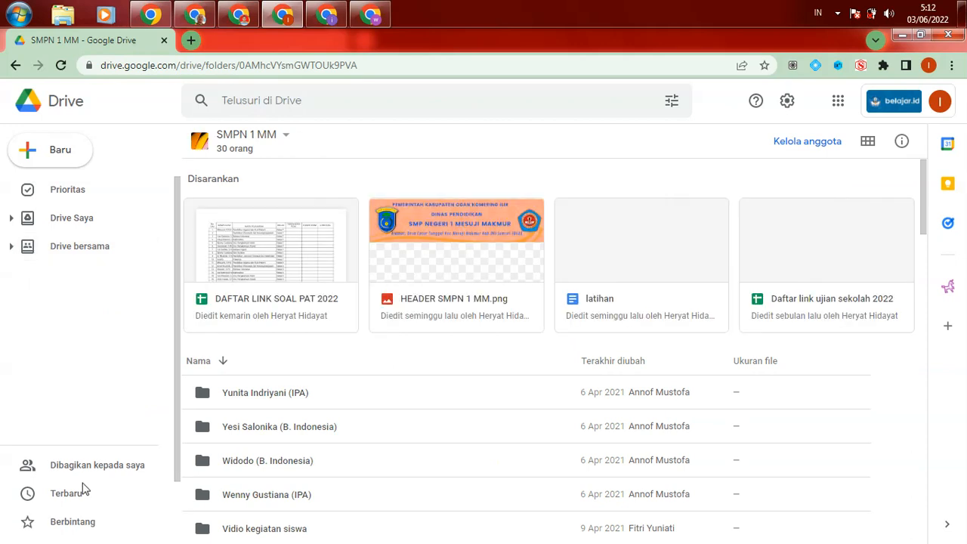
{"action": "left_click", "coordinate": [81, 377]}
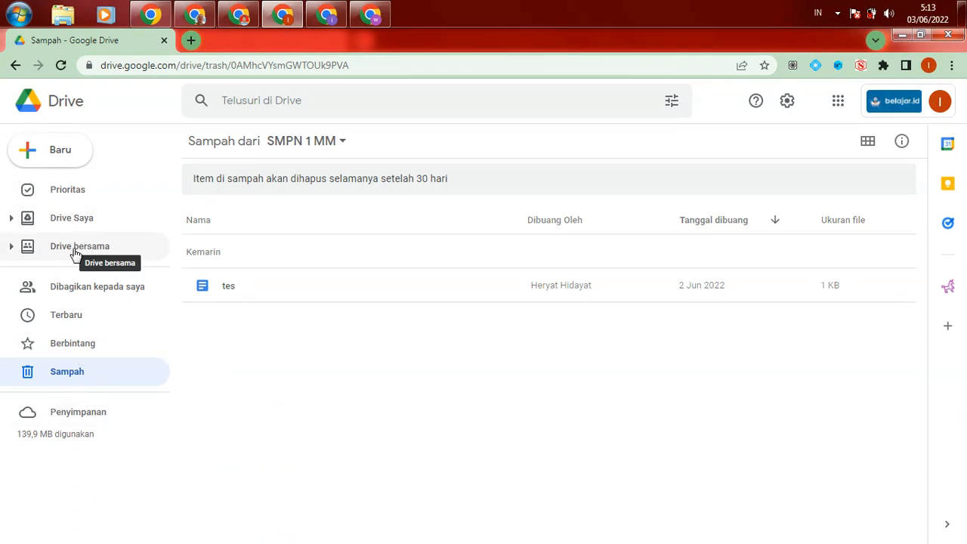
Switch to the drive manager's window, open the Drive Saya trash and examine the actions available for the deleted PENDAFTAR1 files
{"action": "left_click", "coordinate": [237, 17]}
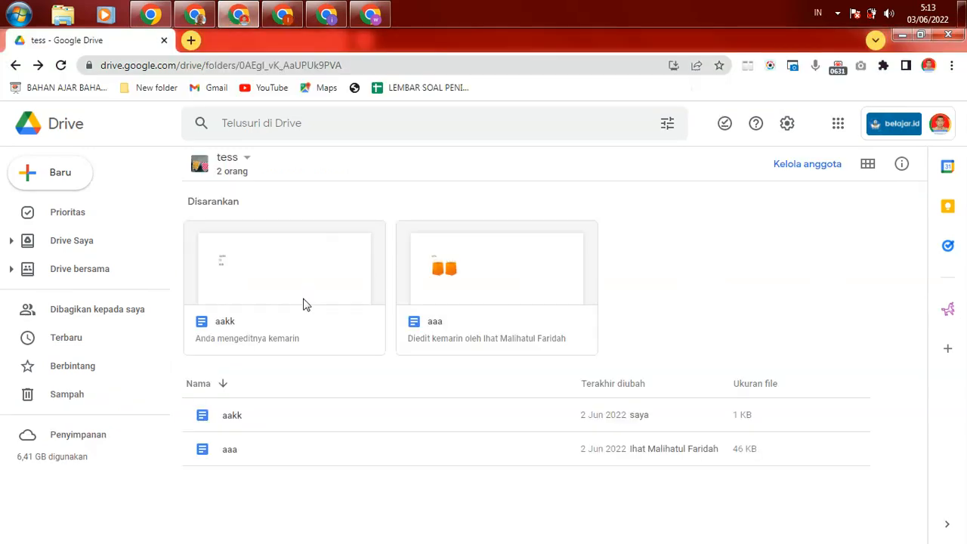
{"action": "left_click", "coordinate": [73, 241]}
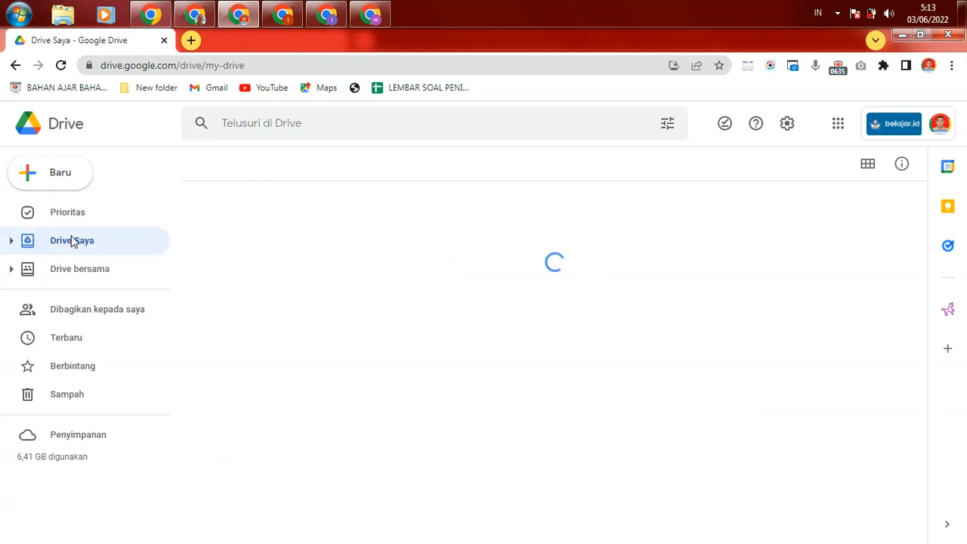
{"action": "left_click", "coordinate": [67, 395]}
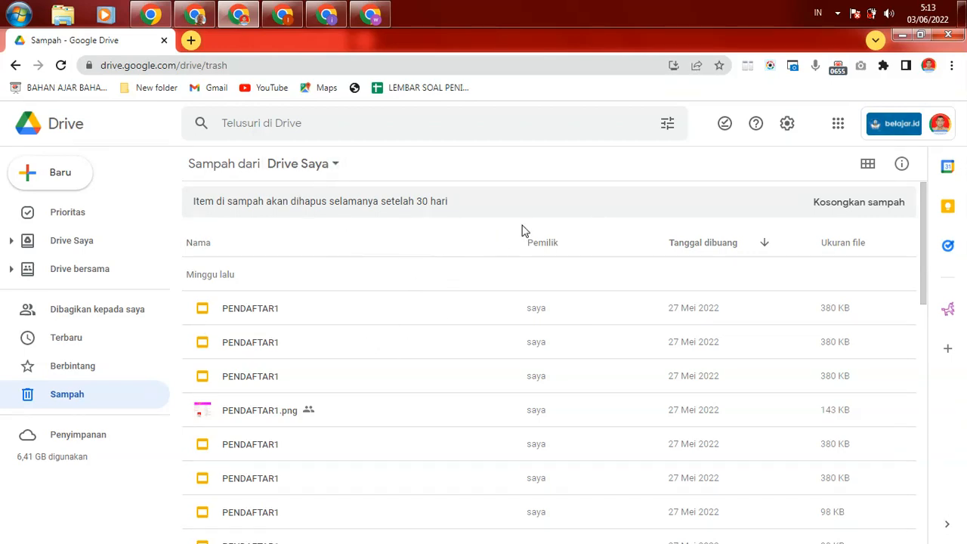
{"action": "right_click", "coordinate": [428, 310]}
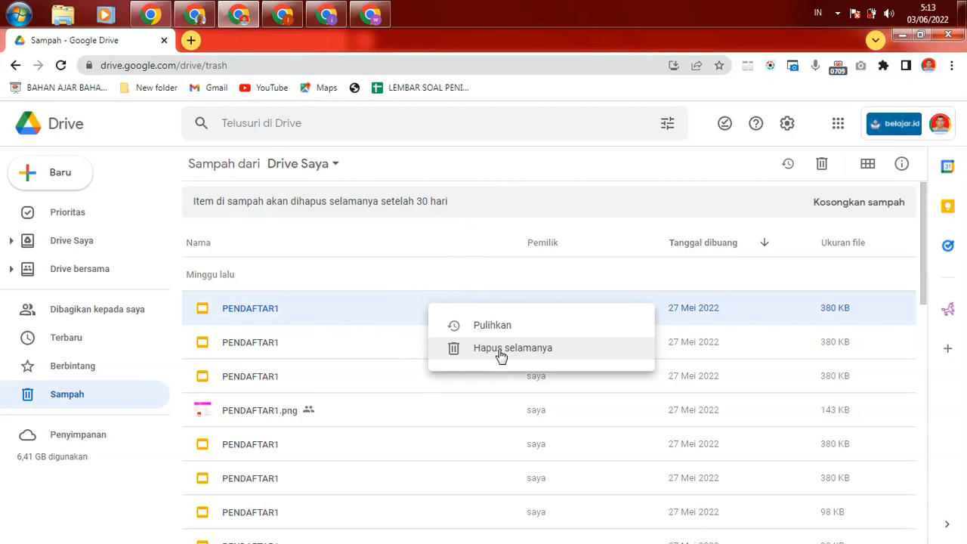
{"action": "left_click", "coordinate": [457, 269]}
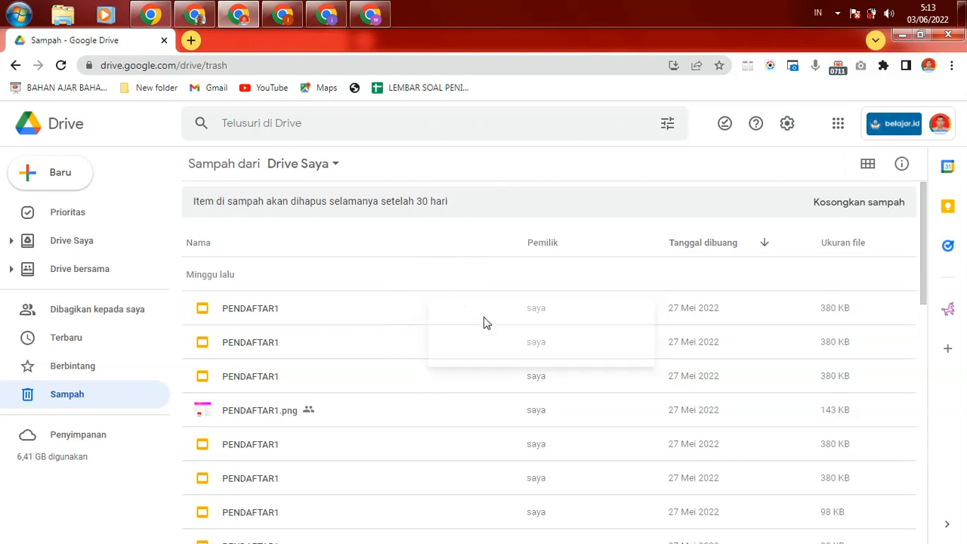
{"action": "right_click", "coordinate": [436, 353]}
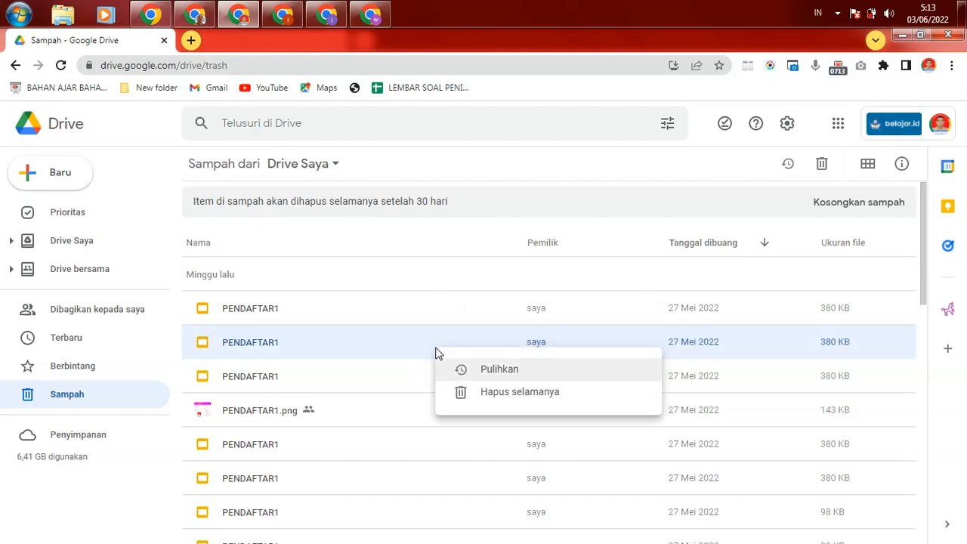
Look through this account's shared drives list, the items shared with it and the Drive Saya trash
{"action": "left_click", "coordinate": [79, 271]}
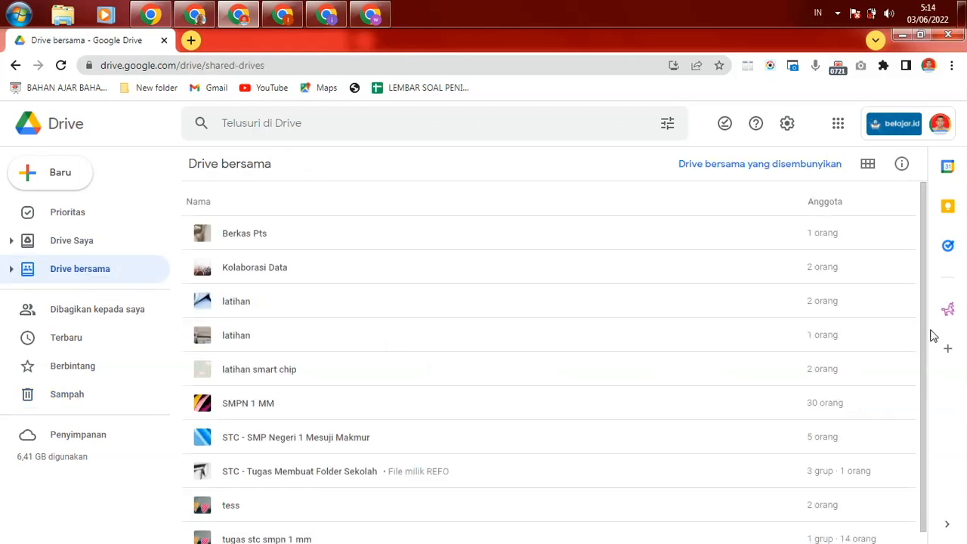
{"action": "mouse_move", "coordinate": [923, 331]}
{"action": "left_mouse_down"}
{"action": "mouse_move", "coordinate": [923, 457]}
{"action": "mouse_move", "coordinate": [922, 332]}
{"action": "left_mouse_up"}
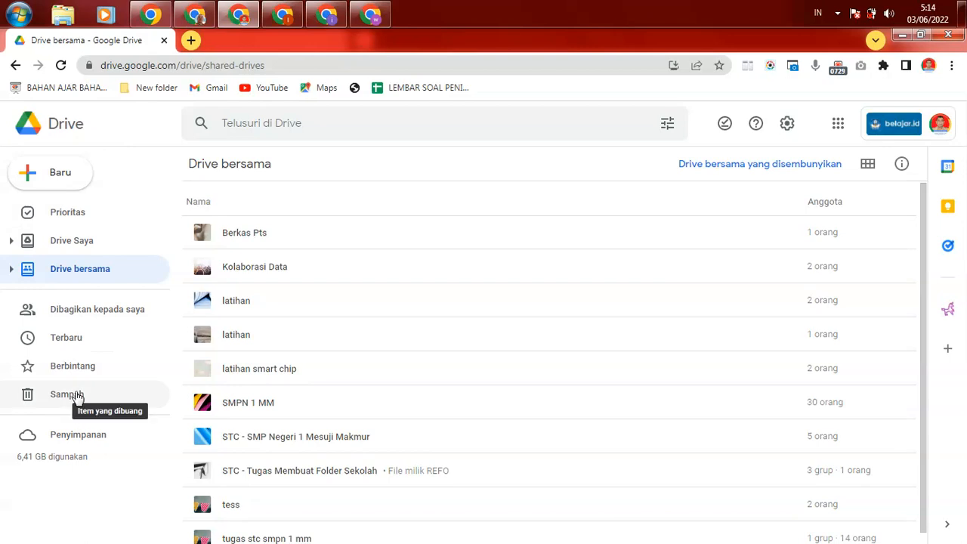
{"action": "left_click", "coordinate": [80, 316]}
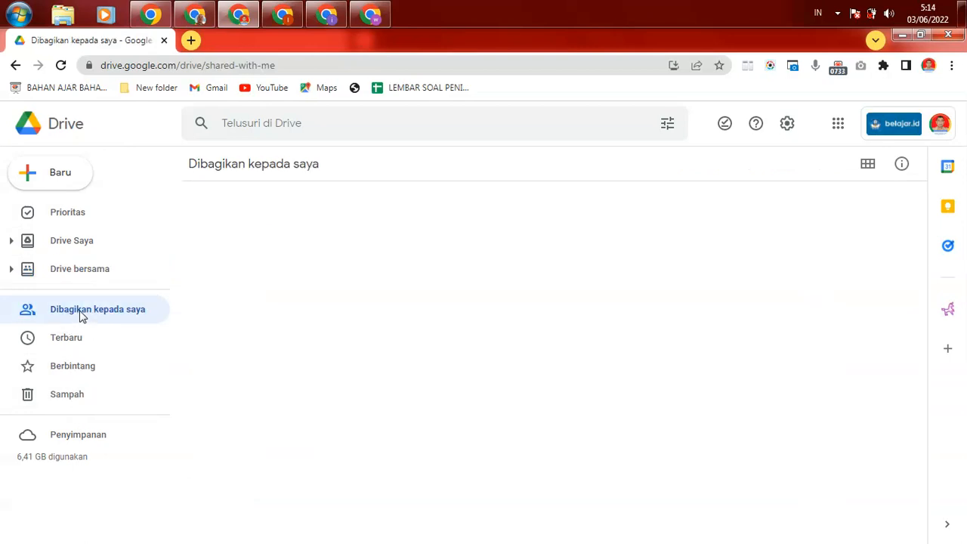
{"action": "left_click", "coordinate": [72, 399]}
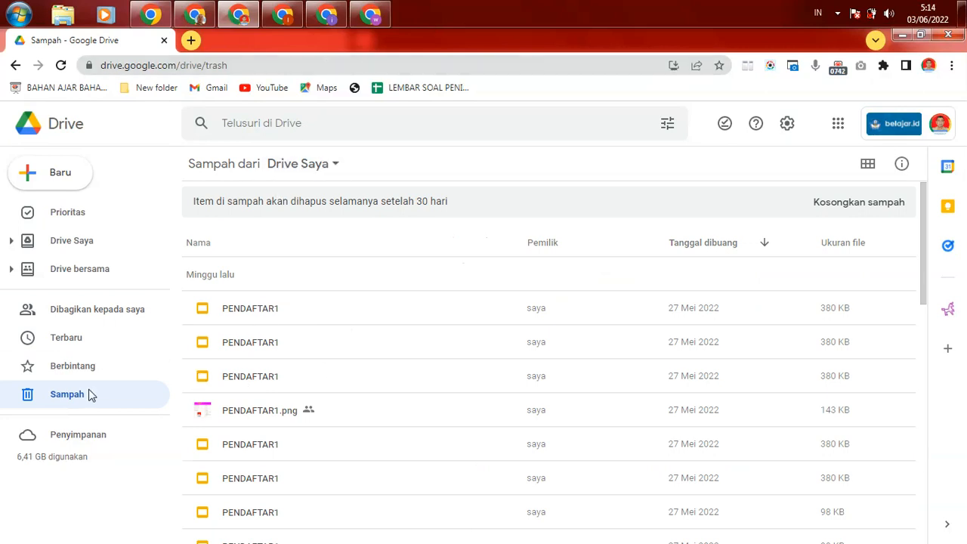
{"action": "left_click", "coordinate": [79, 269]}
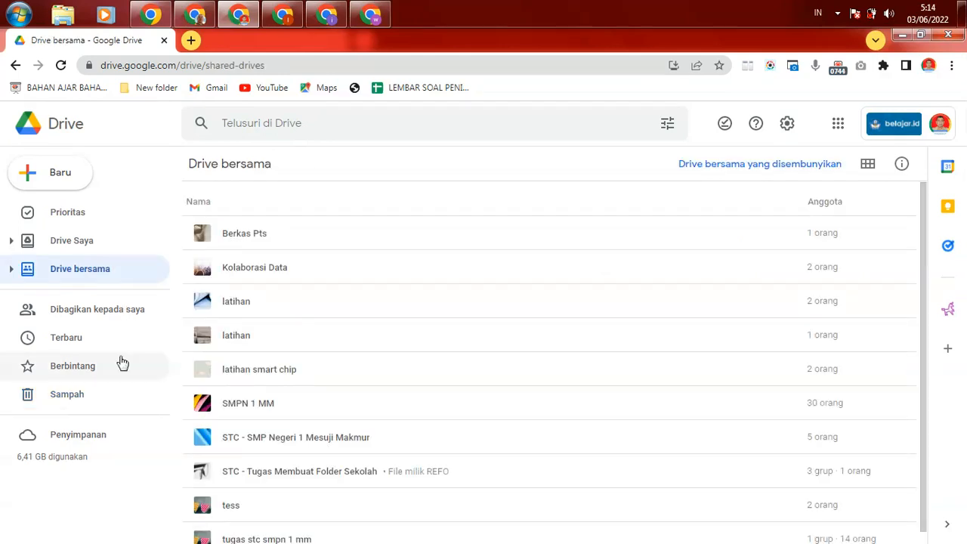
{"action": "left_click", "coordinate": [82, 399]}
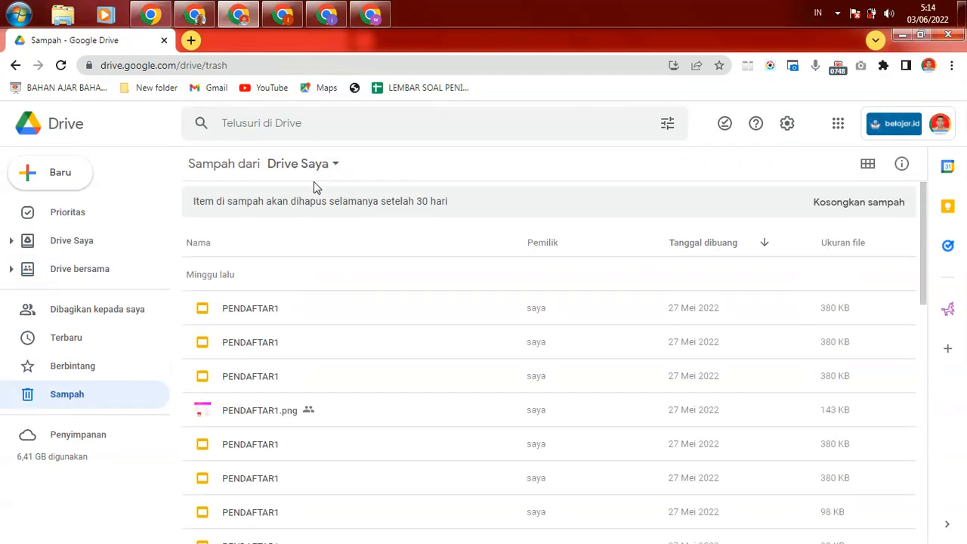
Open the SMPN 1 MM shared drive, check its trash and details, then return to the drive and hide the details
{"action": "left_click", "coordinate": [80, 273]}
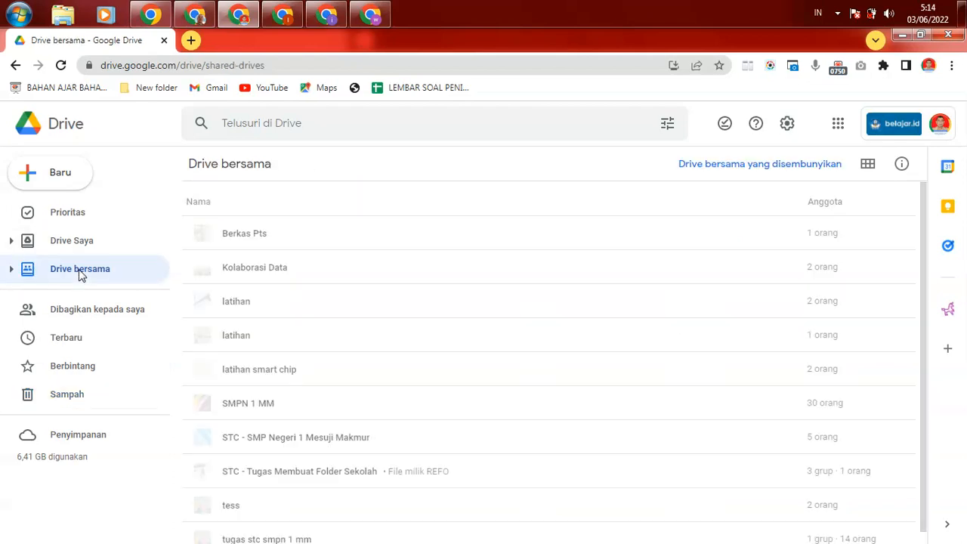
{"action": "left_click", "coordinate": [282, 406]}
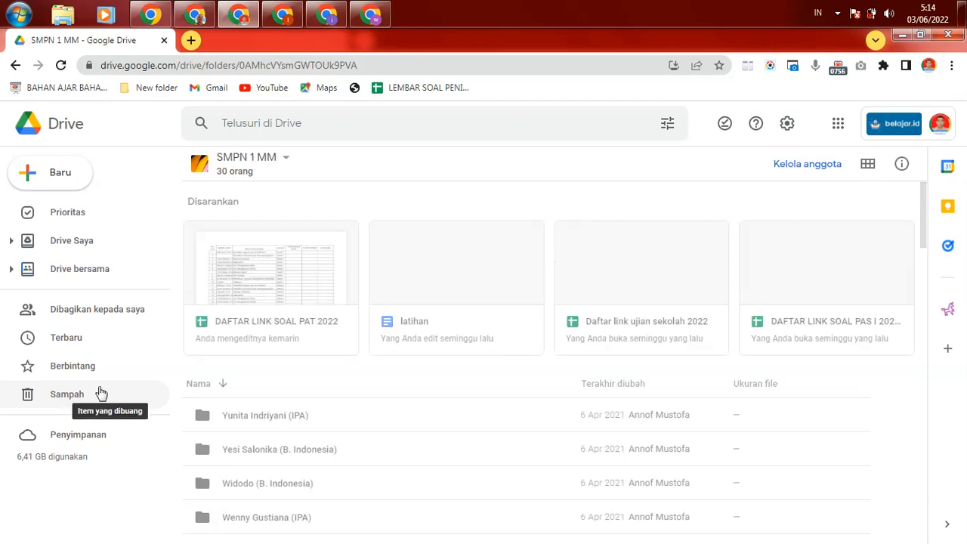
{"action": "left_click", "coordinate": [71, 400]}
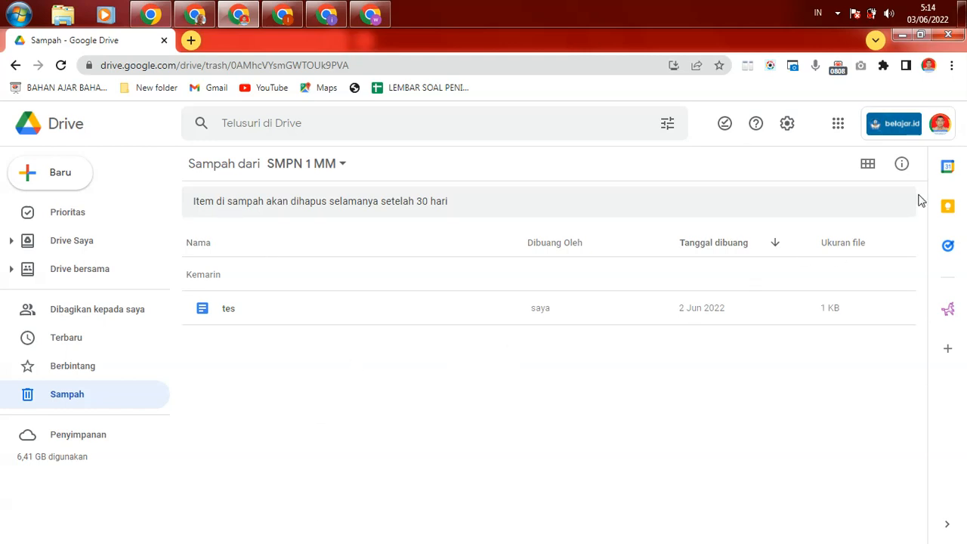
{"action": "left_click", "coordinate": [902, 165]}
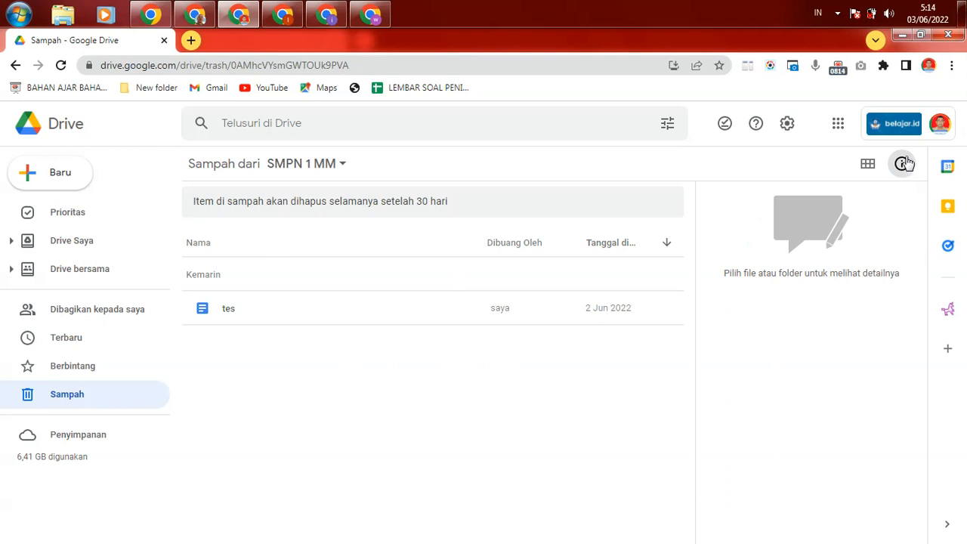
{"action": "left_click", "coordinate": [16, 67]}
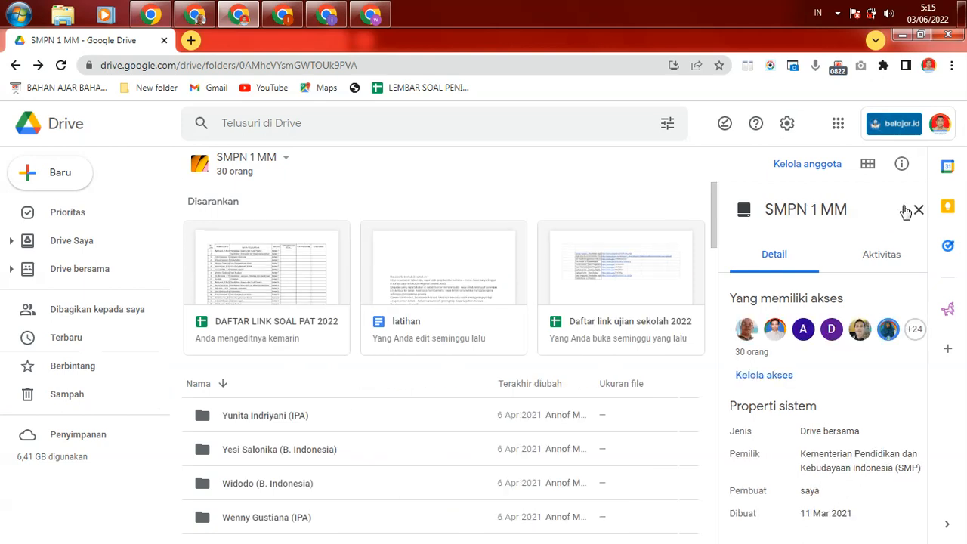
{"action": "left_click", "coordinate": [904, 210]}
Open the tess shared drive and review its activity history back to the drive's creation
{"action": "left_click", "coordinate": [101, 276]}
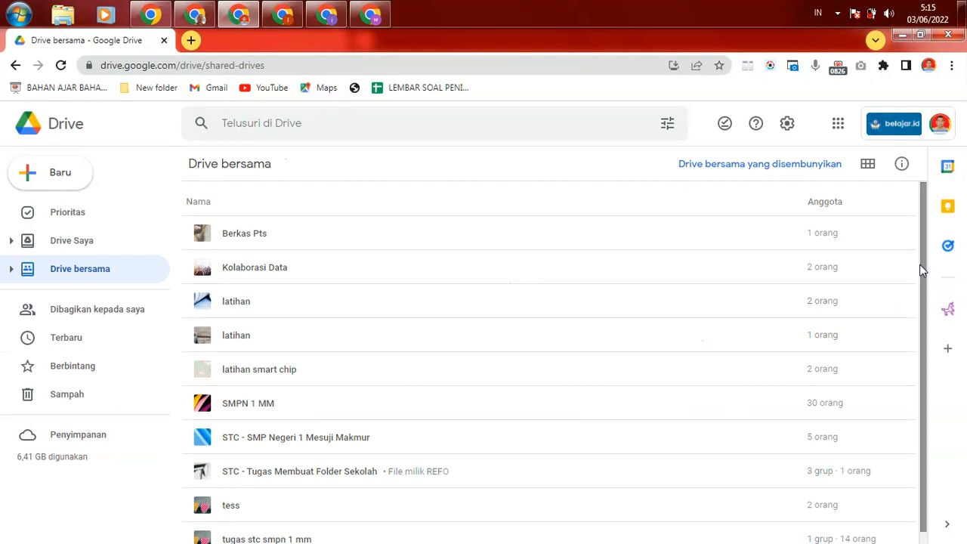
{"action": "scroll", "coordinate": [925, 318], "scroll_direction": "down", "scroll_amount": 1}
{"action": "double_click", "coordinate": [233, 502]}
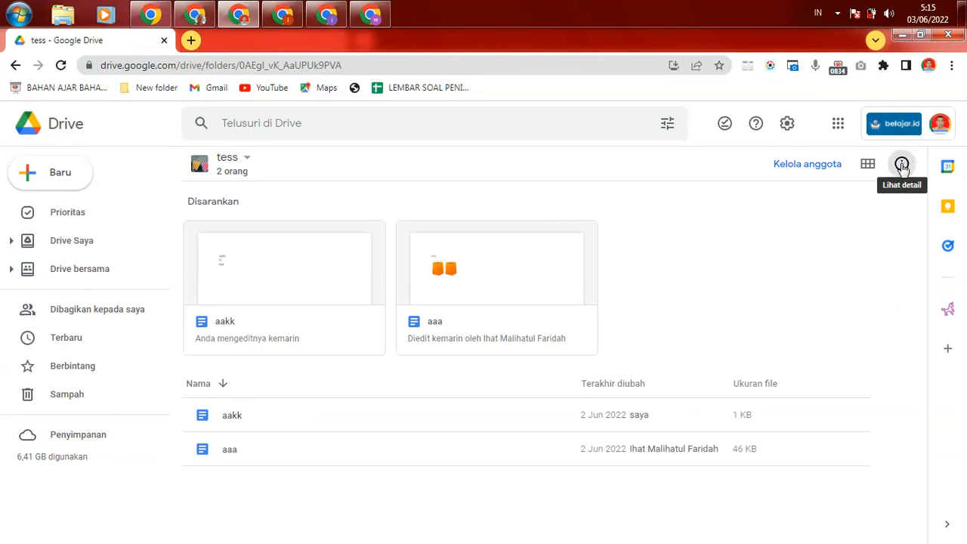
{"action": "left_click", "coordinate": [902, 165]}
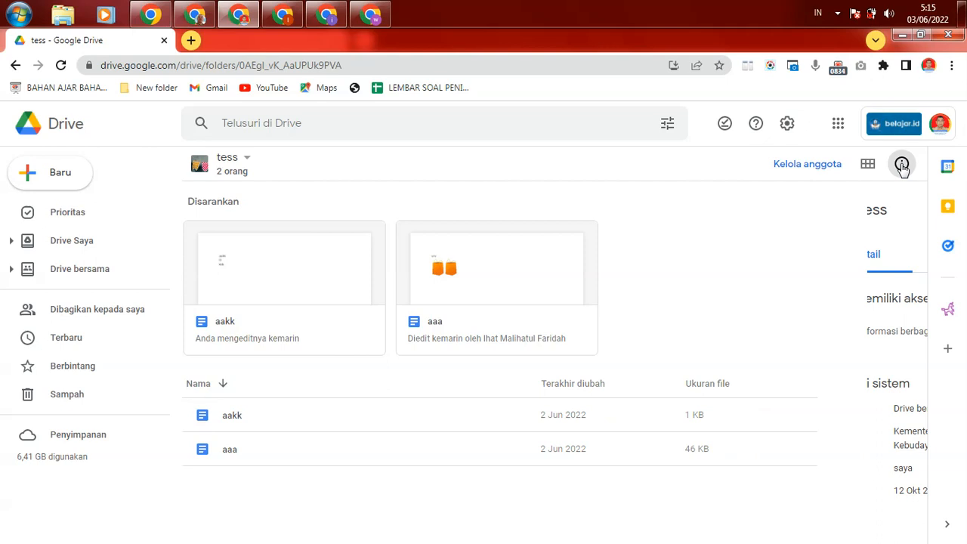
{"action": "left_click", "coordinate": [848, 264]}
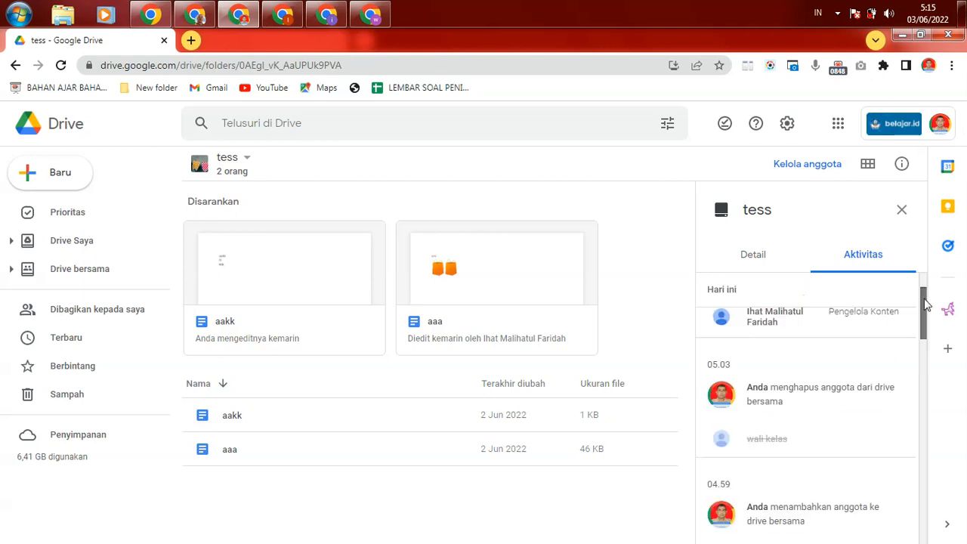
{"action": "left_click_drag", "start_coordinate": [928, 304], "coordinate": [934, 476]}
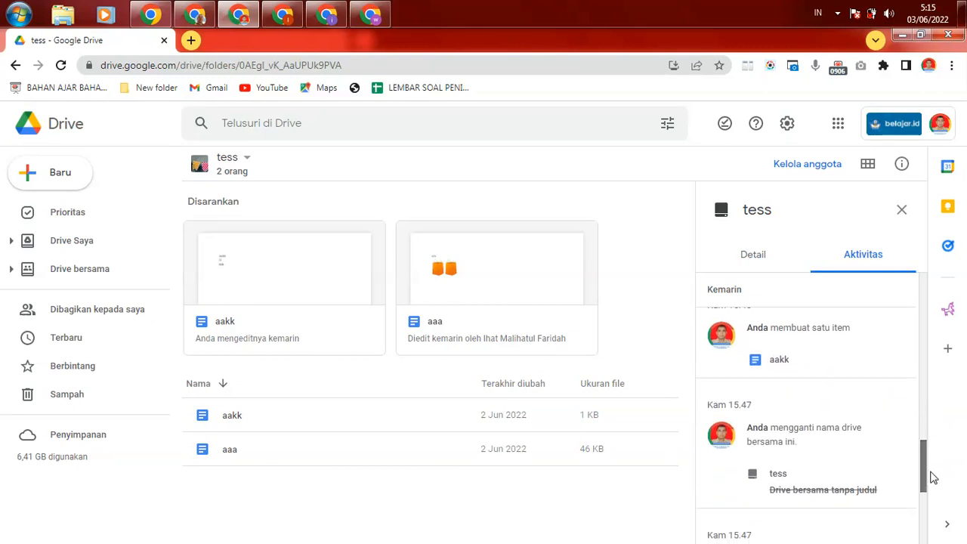
{"action": "right_click", "coordinate": [781, 359]}
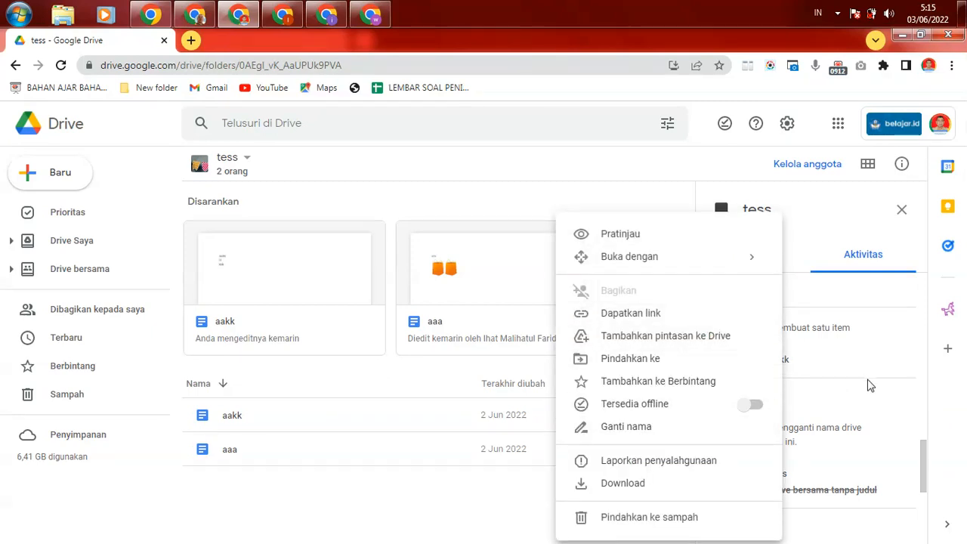
{"action": "left_click", "coordinate": [922, 475]}
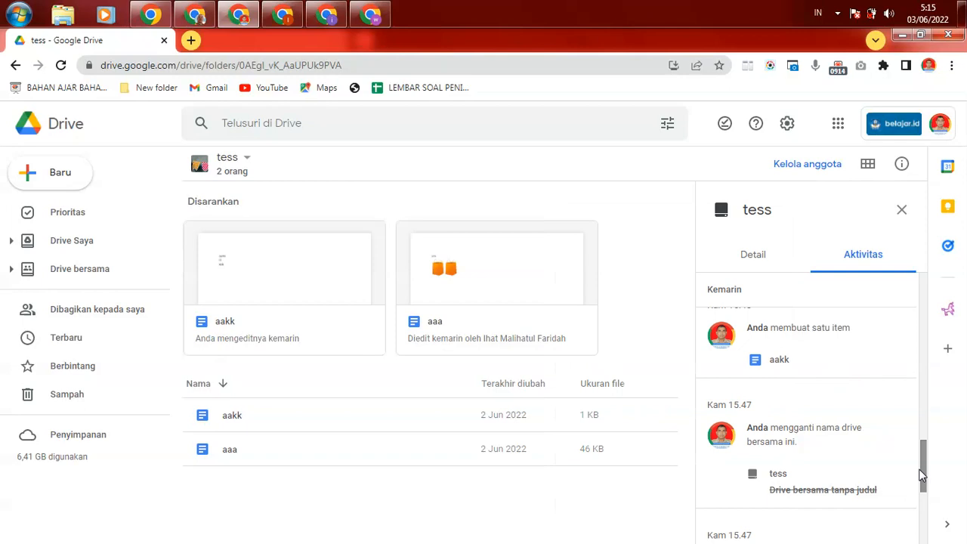
{"action": "scroll", "coordinate": [921, 469], "scroll_direction": "down", "scroll_amount": 4}
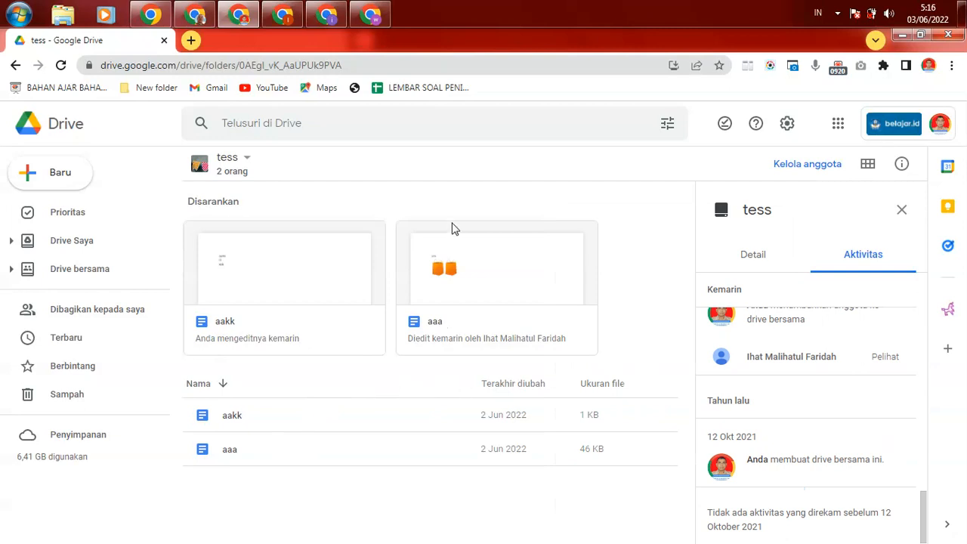
{"action": "left_click", "coordinate": [446, 201]}
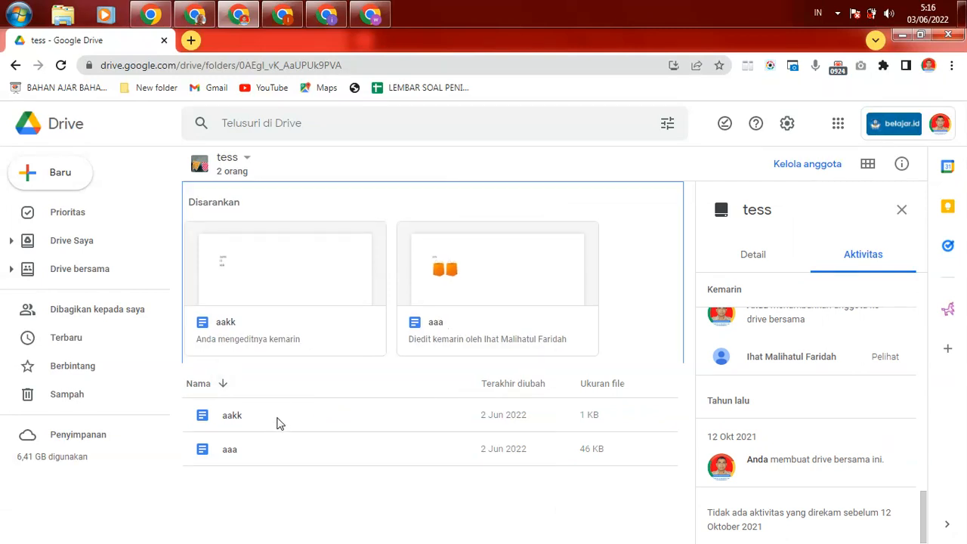
Move the aaa document in the tess shared drive to the trash and reload the page
{"action": "left_click", "coordinate": [252, 449]}
{"action": "right_click", "coordinate": [251, 449]}
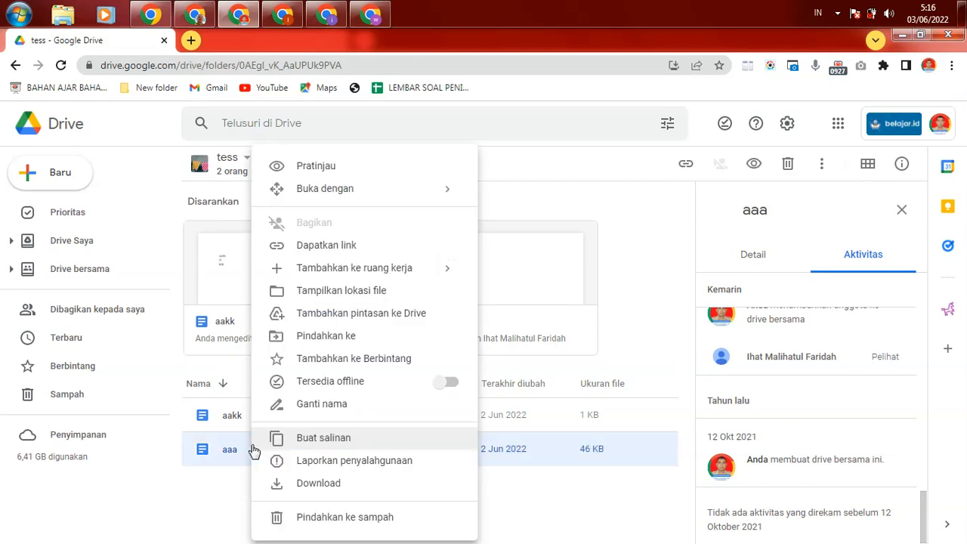
{"action": "left_click", "coordinate": [325, 519]}
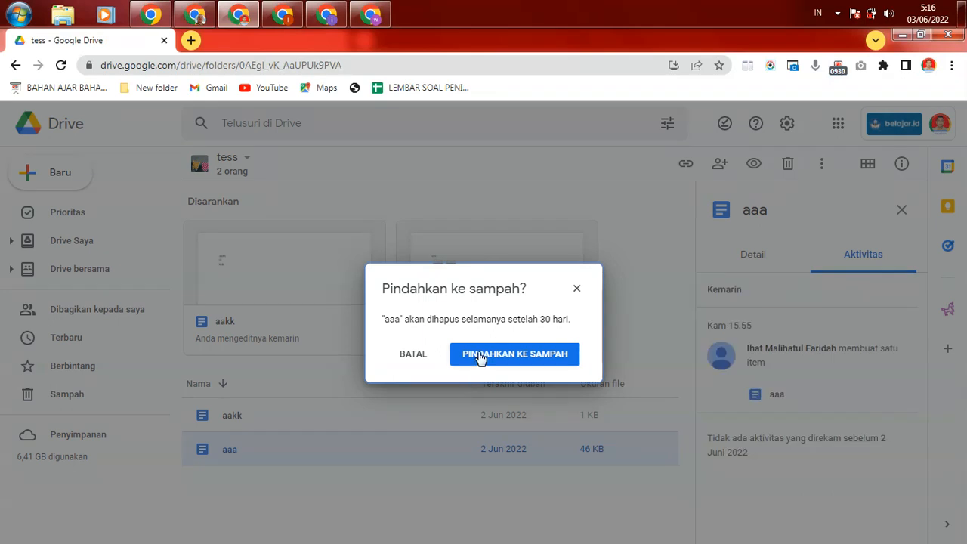
{"action": "left_click", "coordinate": [479, 353]}
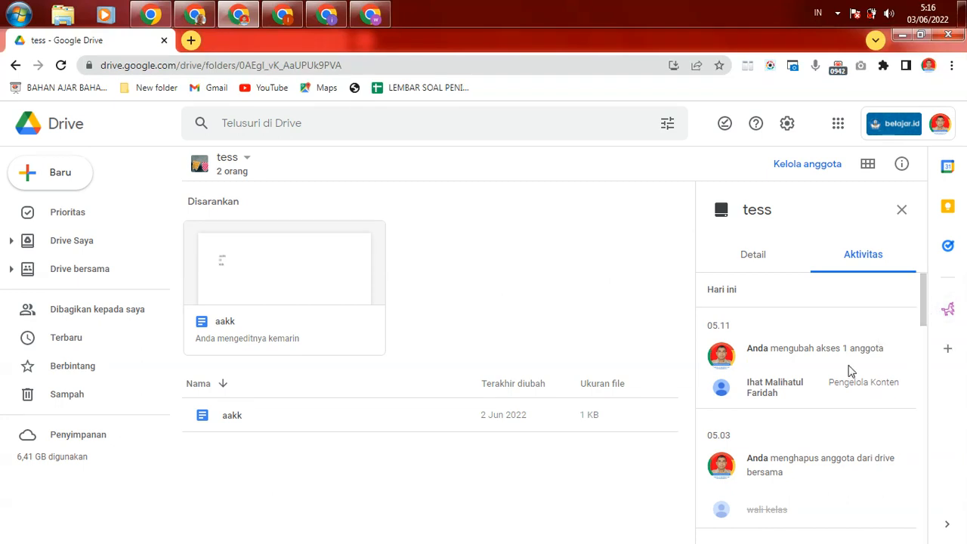
{"action": "left_click", "coordinate": [60, 69]}
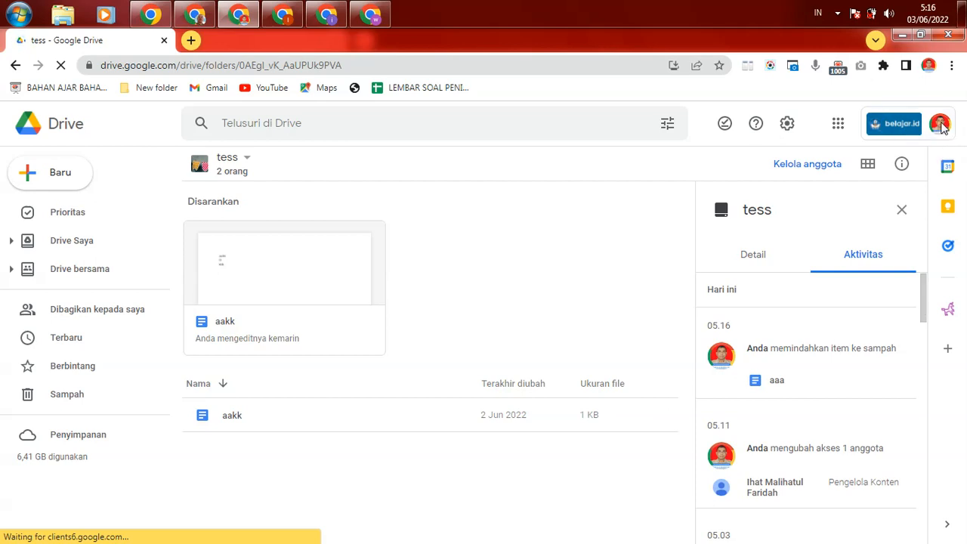
Switch to the other member's Drive window, show the details pane and open the tess shared drive
{"action": "left_click", "coordinate": [283, 13]}
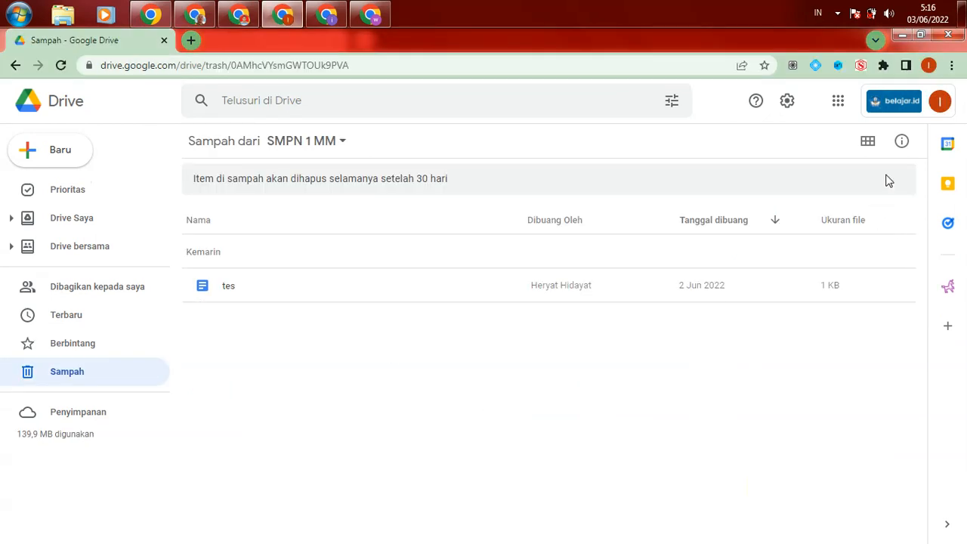
{"action": "left_click", "coordinate": [901, 142]}
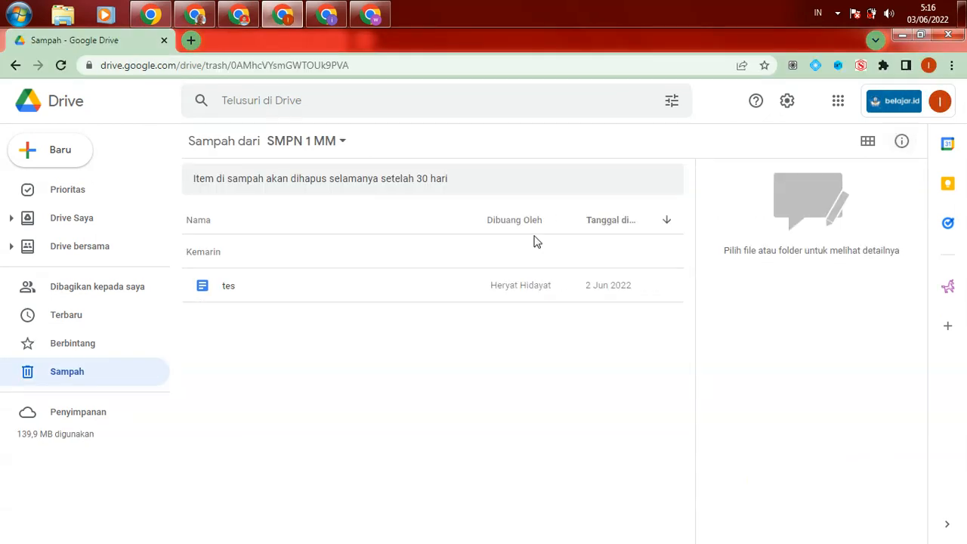
{"action": "left_click", "coordinate": [15, 67]}
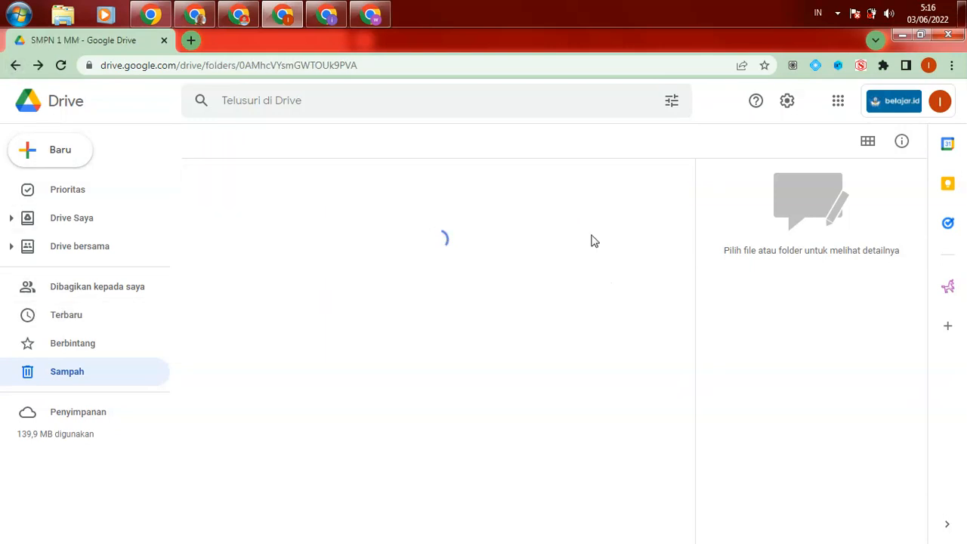
{"action": "left_click", "coordinate": [72, 248]}
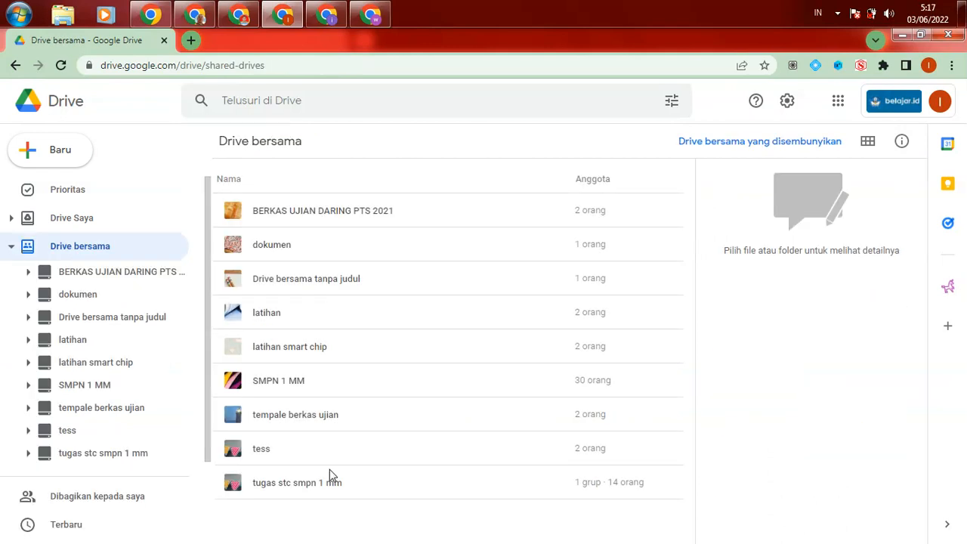
{"action": "double_click", "coordinate": [272, 449]}
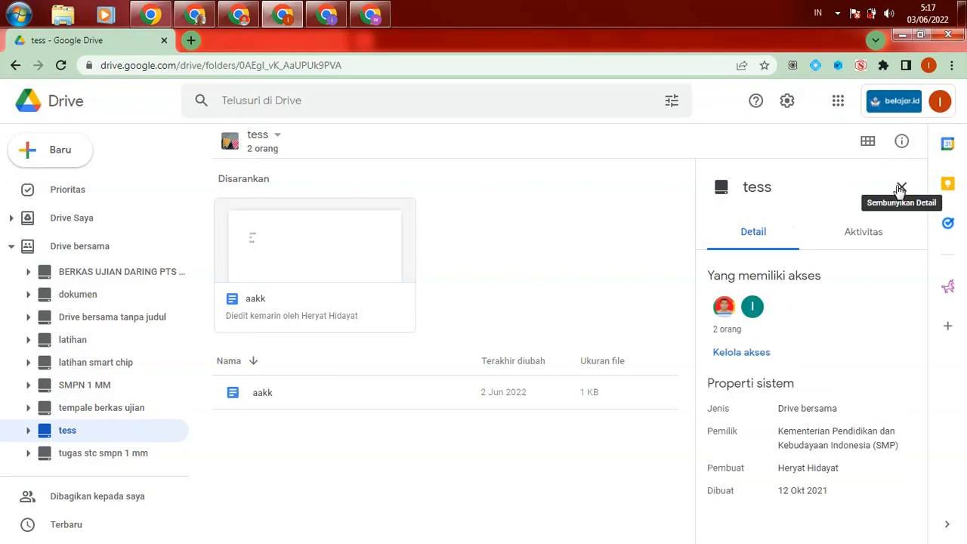
Review the tess shared drive's activity and check which actions are offered for the trashed aaa document
{"action": "left_click", "coordinate": [870, 239]}
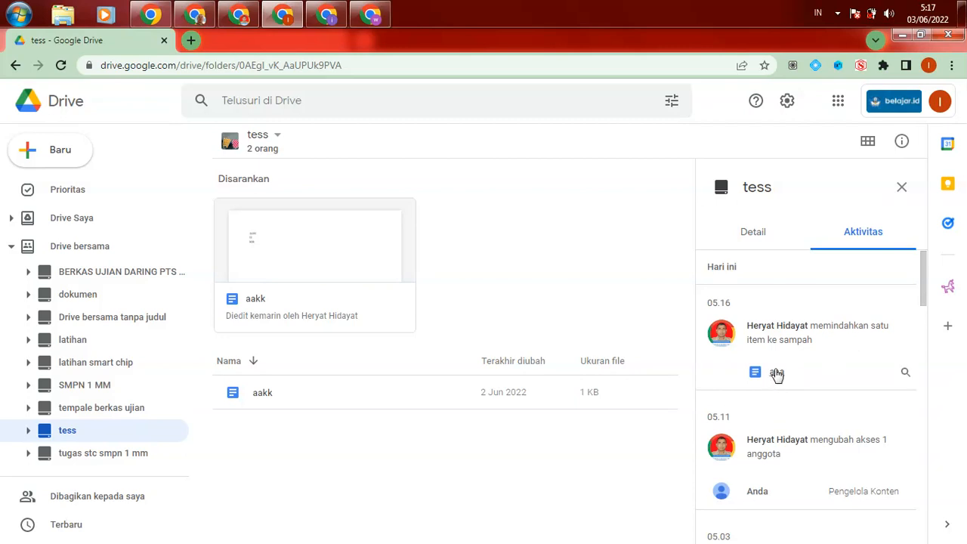
{"action": "right_click", "coordinate": [777, 375]}
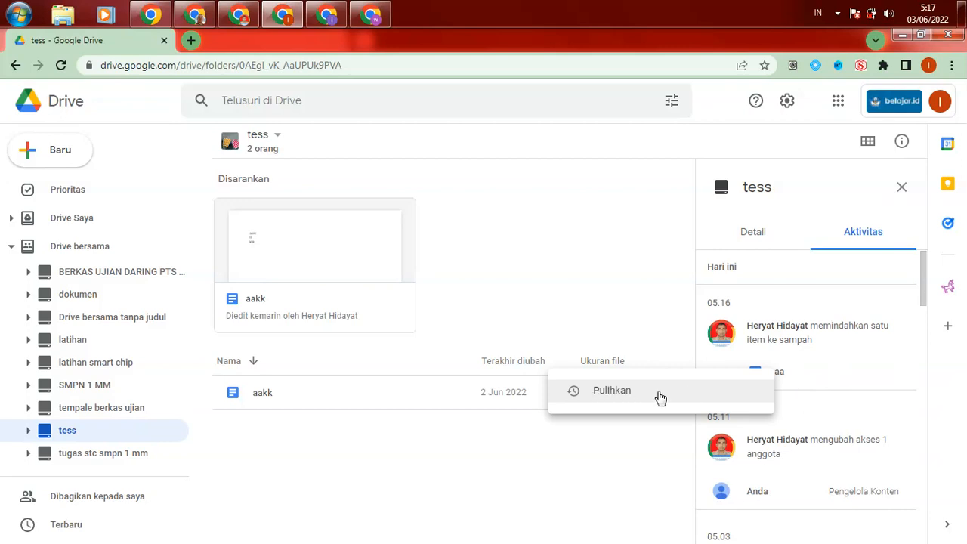
{"action": "left_click", "coordinate": [625, 458]}
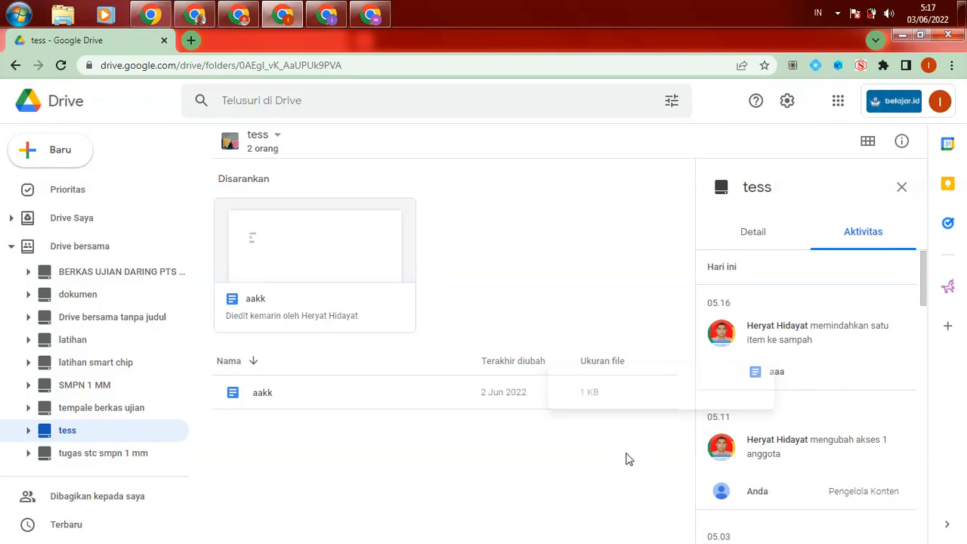
{"action": "left_click", "coordinate": [779, 374]}
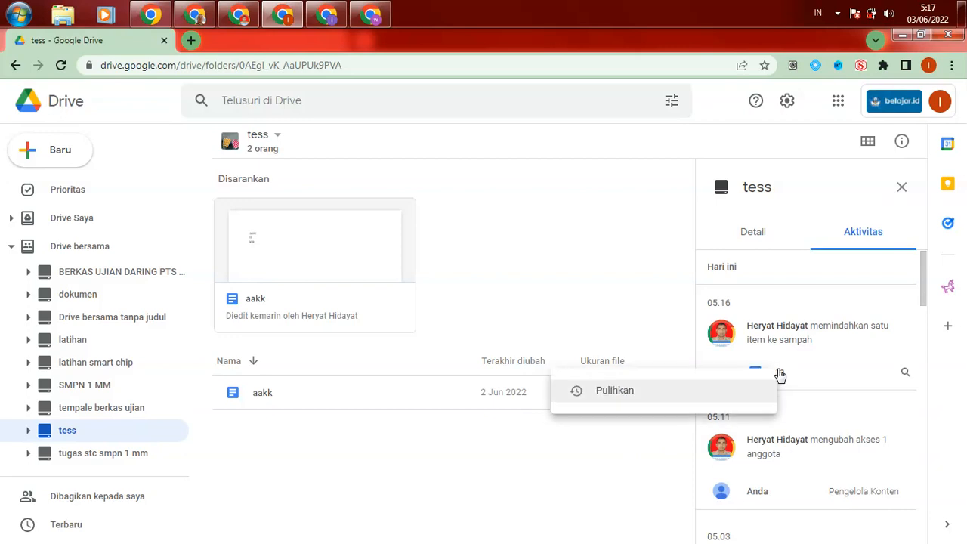
{"action": "left_click", "coordinate": [538, 509]}
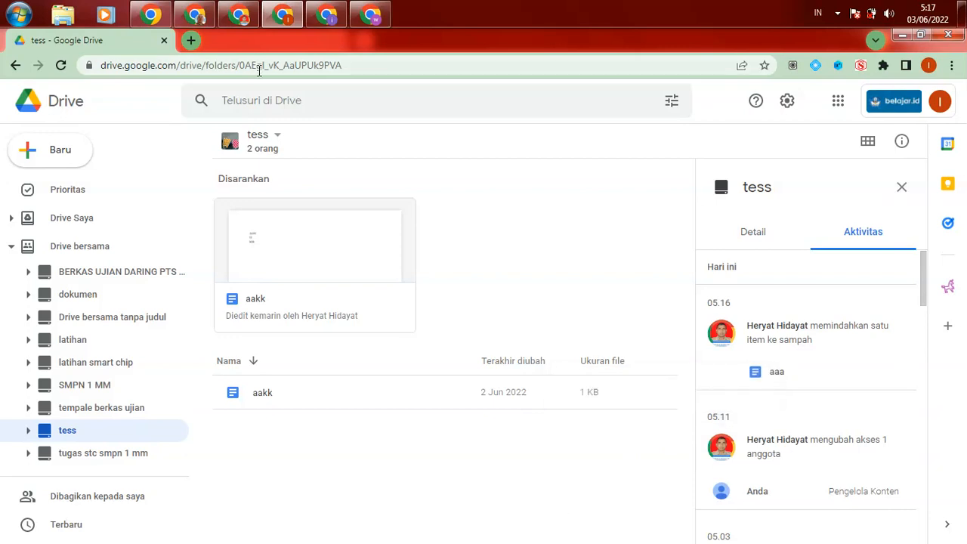
Switch to the manager's Drive window, hide the details pane and change the other tess member's role to Pengelola
{"action": "left_click", "coordinate": [236, 15]}
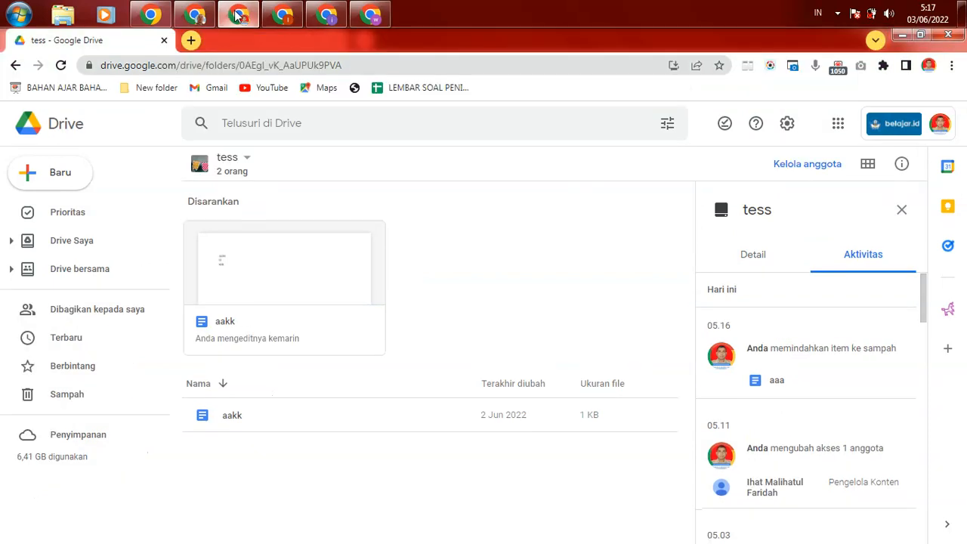
{"action": "left_click", "coordinate": [901, 212]}
{"action": "left_click", "coordinate": [818, 163]}
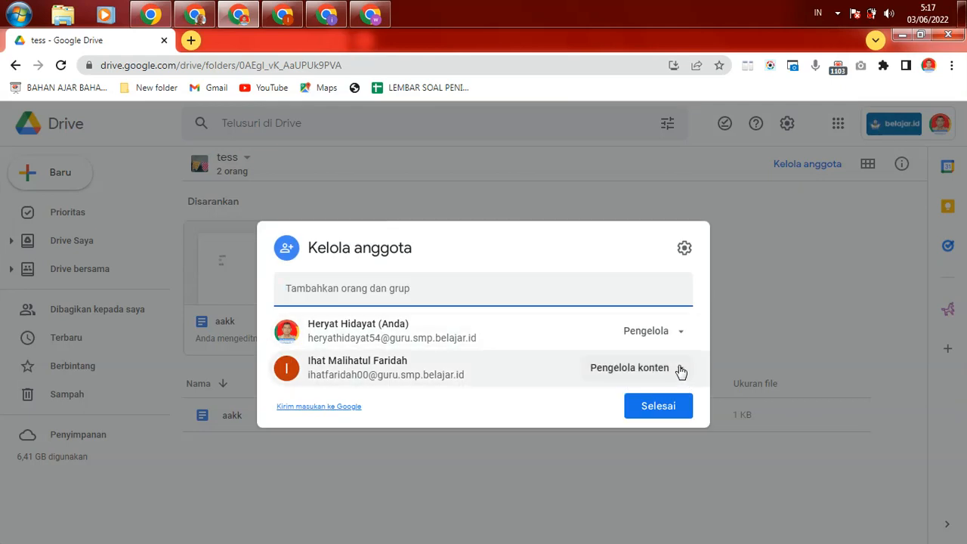
{"action": "left_click", "coordinate": [681, 370]}
{"action": "left_click", "coordinate": [654, 285]}
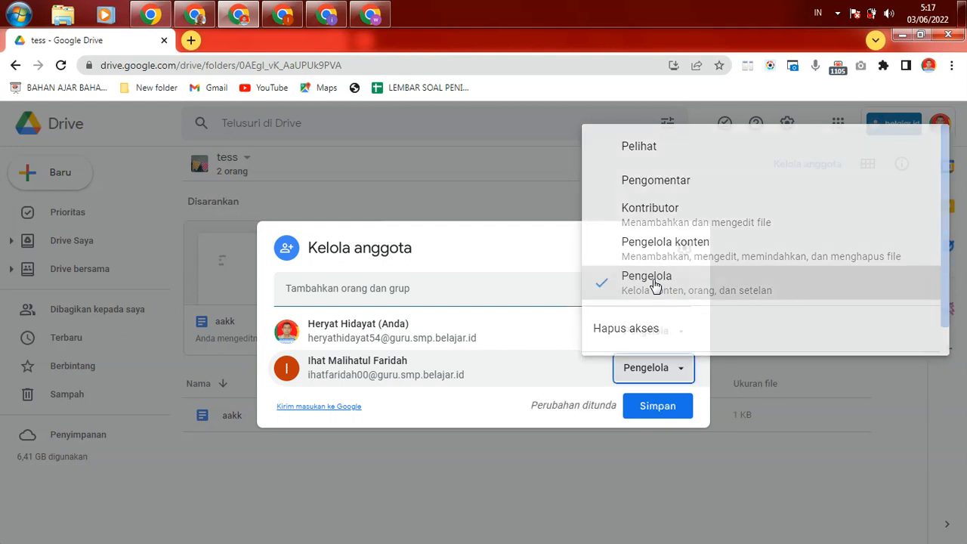
{"action": "left_click", "coordinate": [669, 407]}
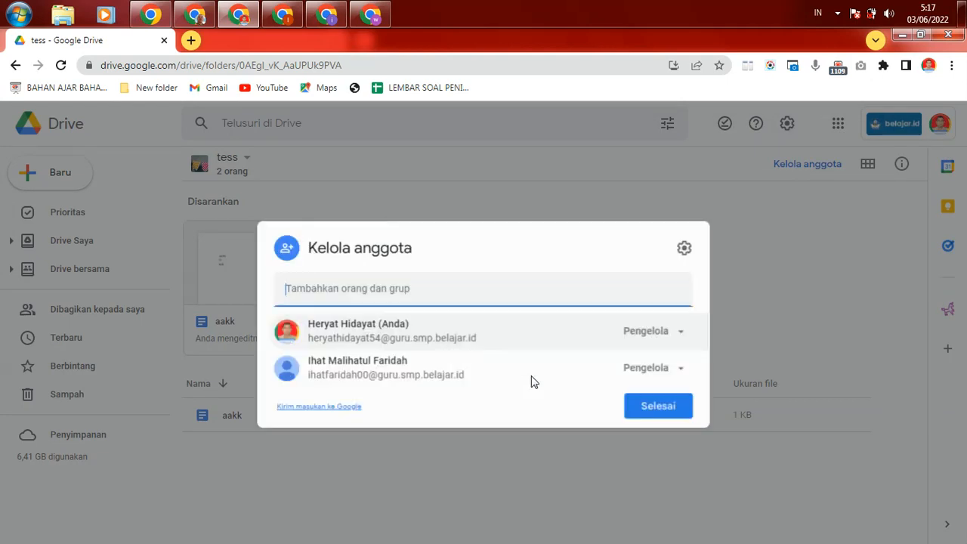
{"action": "left_click", "coordinate": [658, 406]}
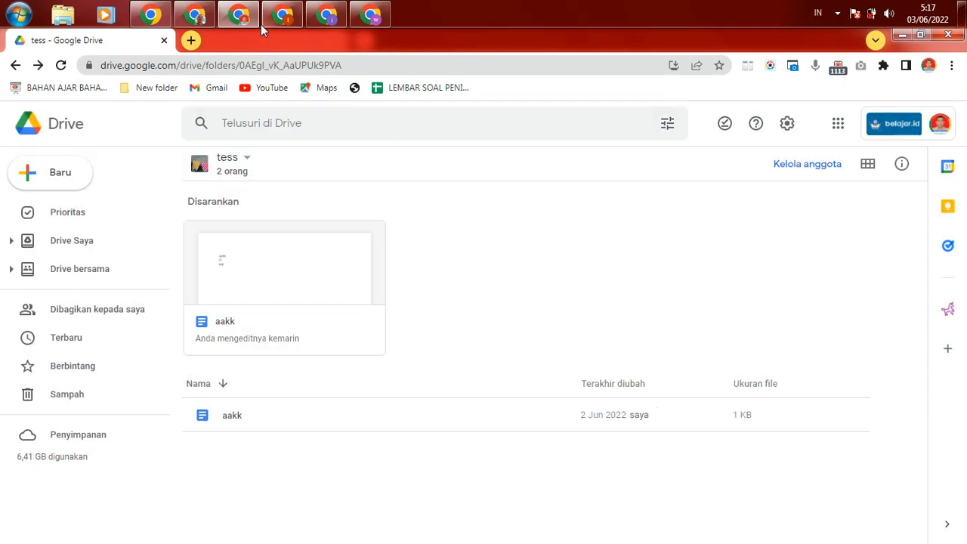
Switch to the other member's Drive window, reload the tess shared drive and review its latest activity
{"action": "left_click", "coordinate": [283, 15]}
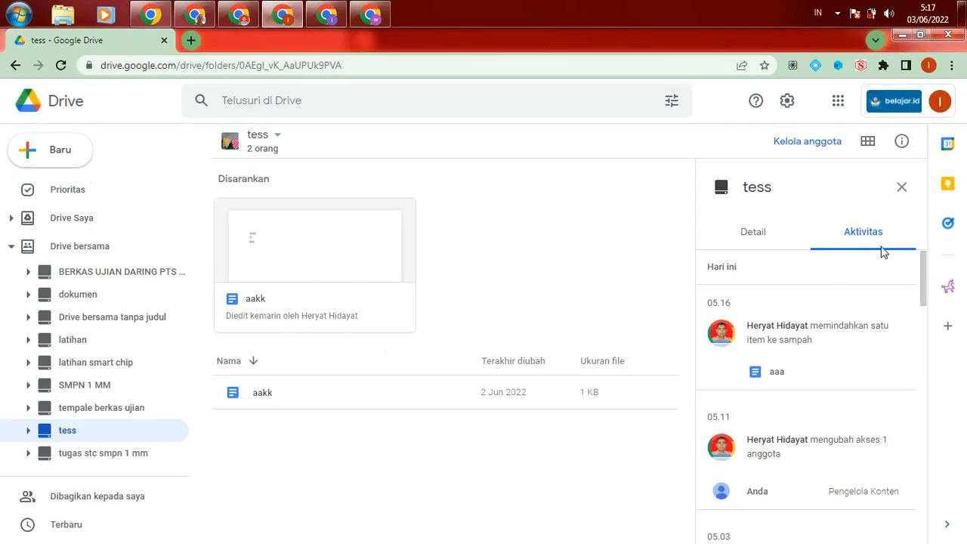
{"action": "key", "text": "F5"}
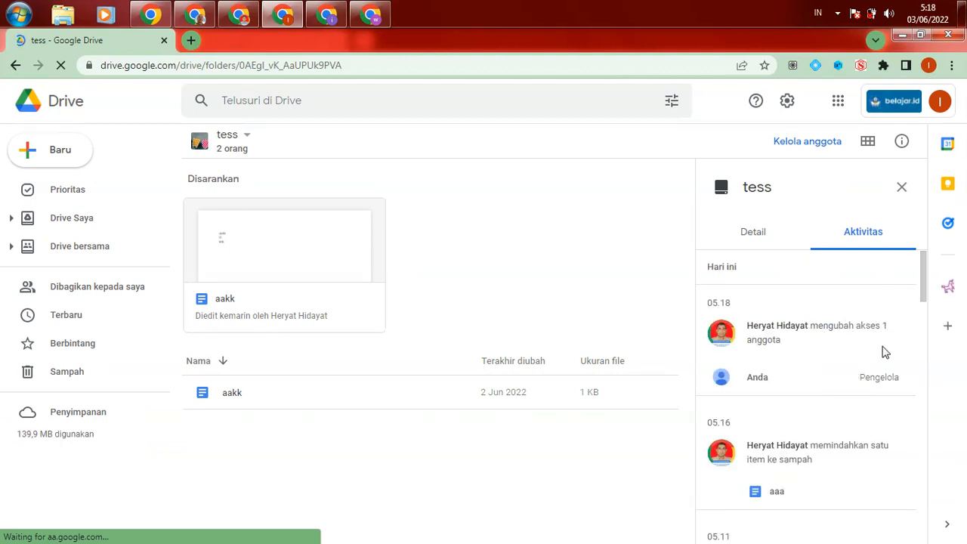
{"action": "left_click_drag", "start_coordinate": [923, 272], "coordinate": [917, 242]}
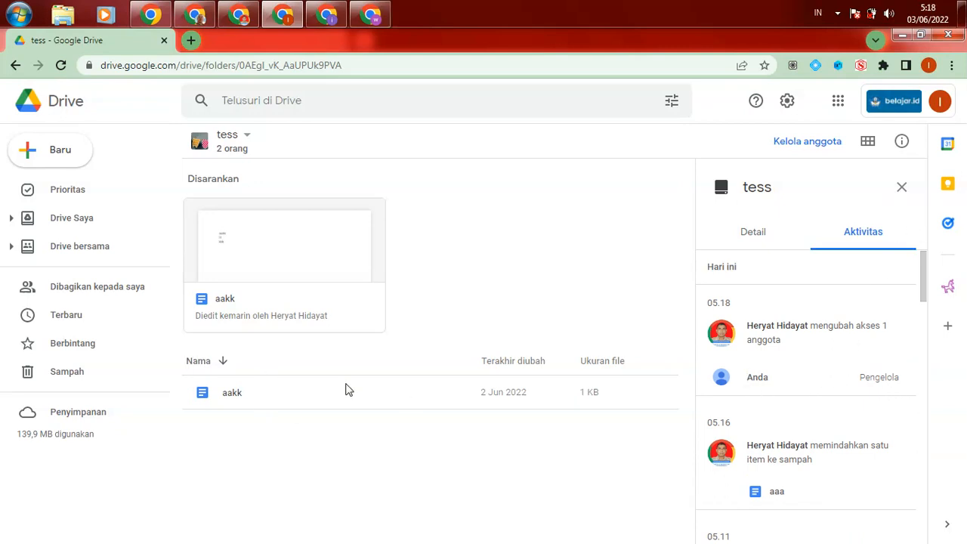
Open the tess shared drive's trash and check the actions offered for the aaa document as a full manager
{"action": "left_click", "coordinate": [68, 374]}
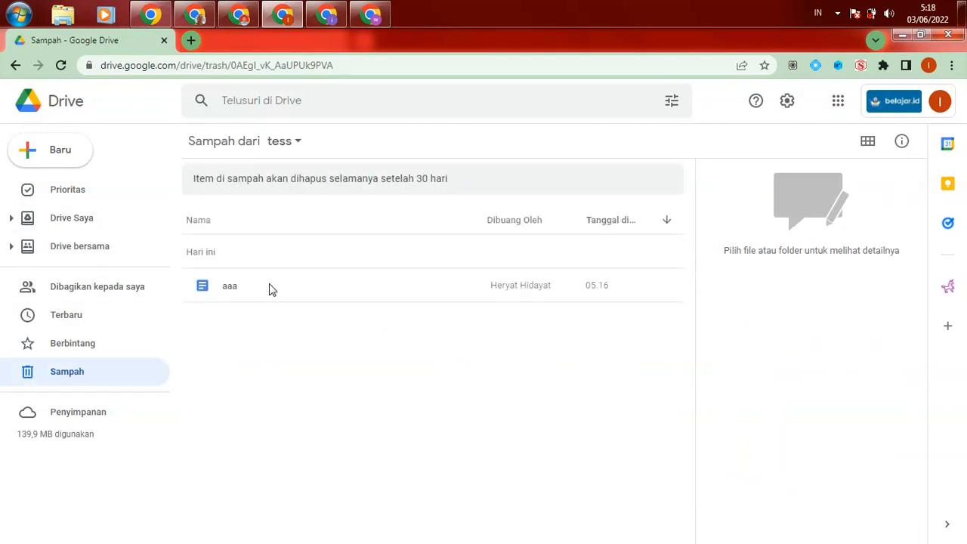
{"action": "right_click", "coordinate": [270, 287]}
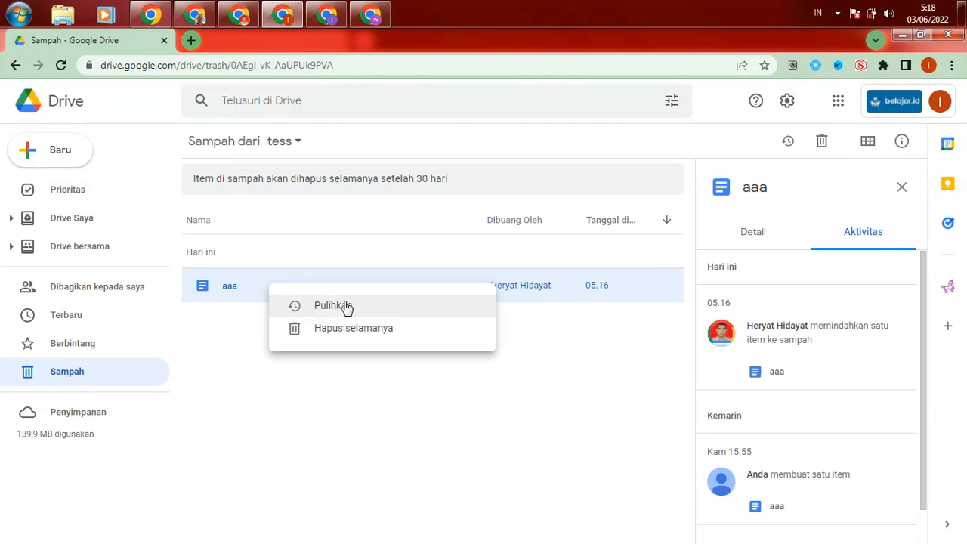
{"action": "left_click", "coordinate": [532, 408]}
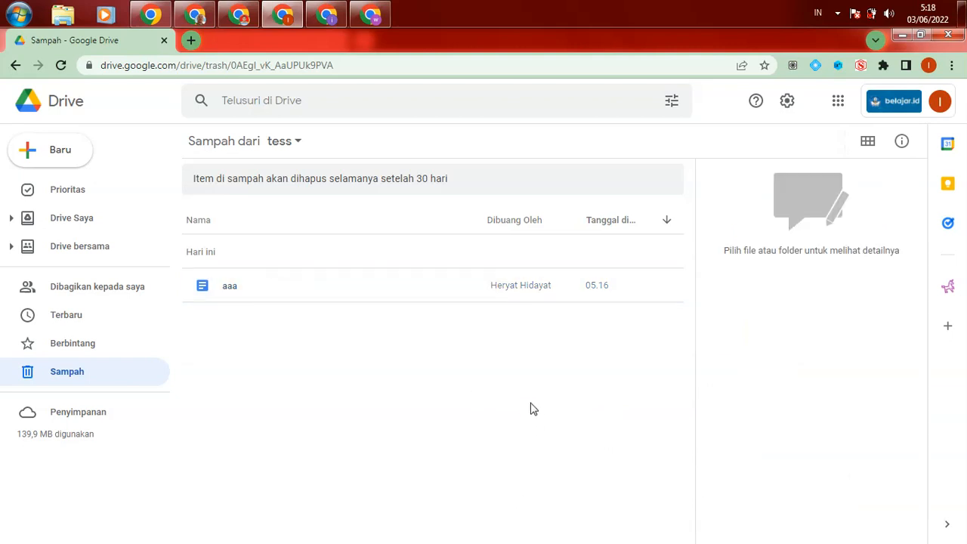
Switch to the manager's Drive window and set the other tess member's role to Pengelola konten, saving the change
{"action": "left_click", "coordinate": [239, 14]}
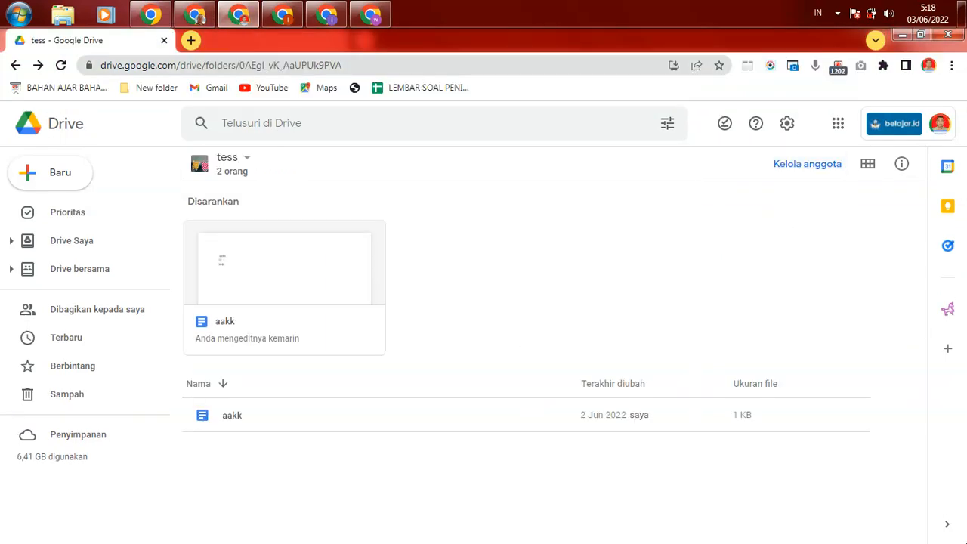
{"action": "left_click", "coordinate": [811, 165]}
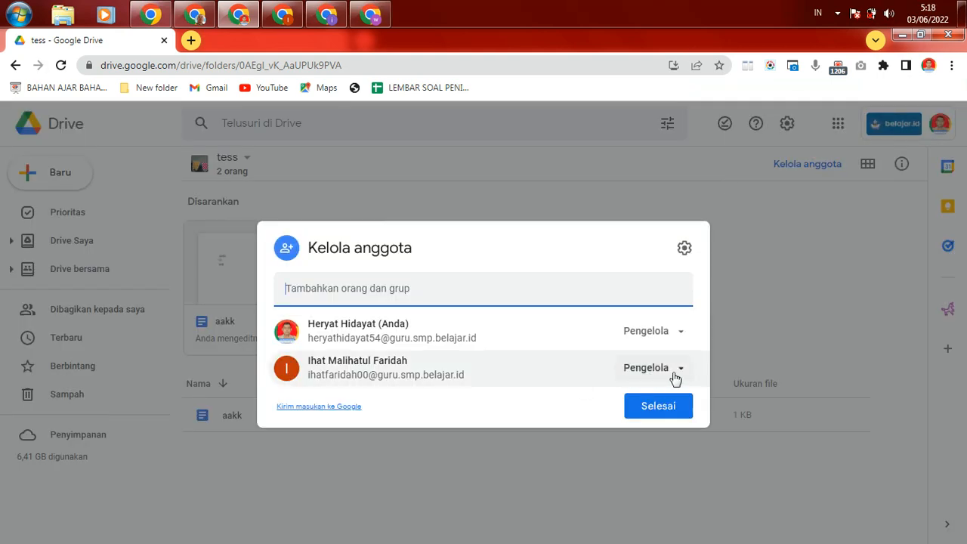
{"action": "left_click", "coordinate": [680, 370]}
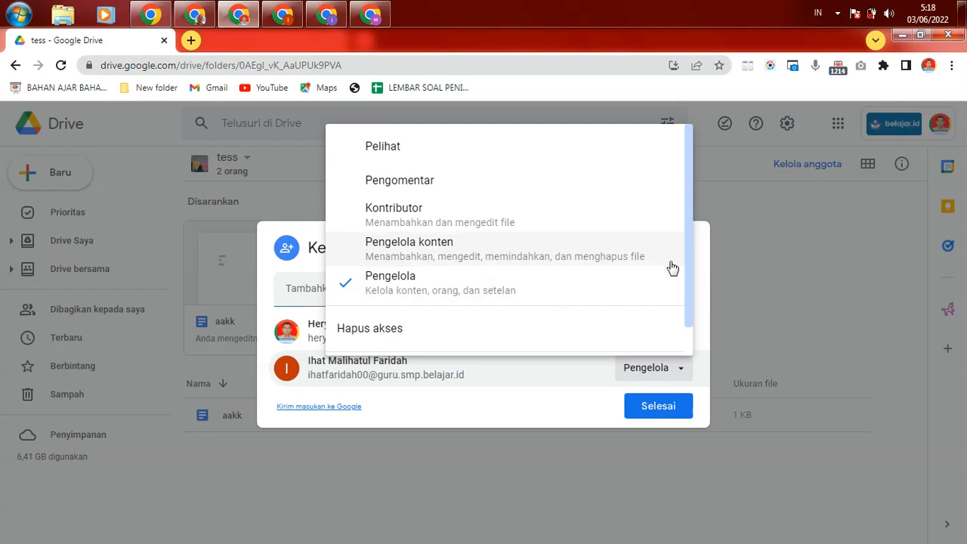
{"action": "left_click_drag", "start_coordinate": [692, 267], "coordinate": [694, 310]}
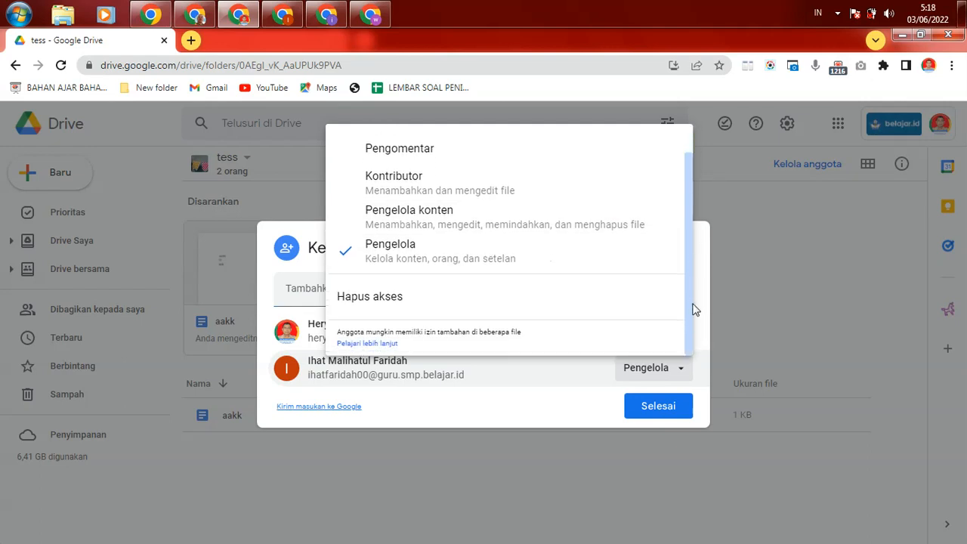
{"action": "left_click", "coordinate": [384, 226]}
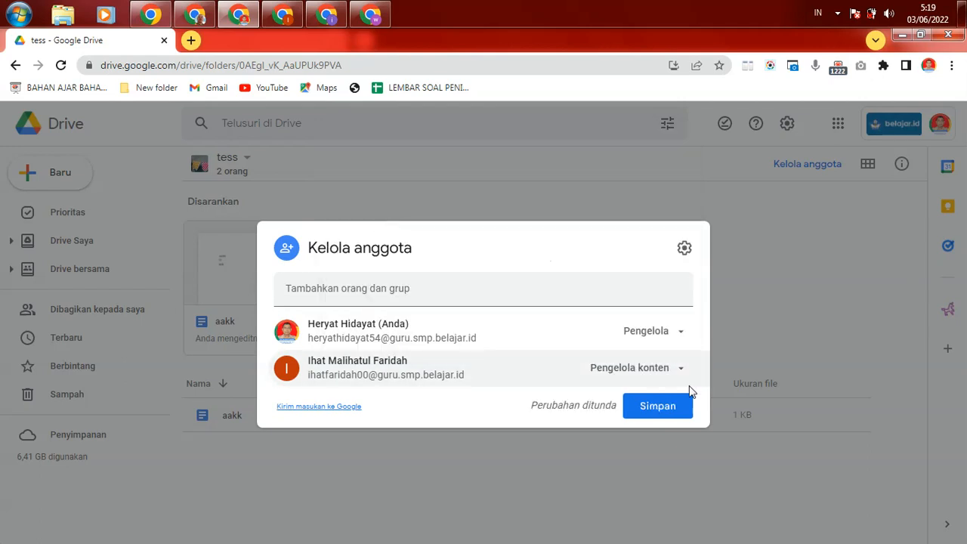
{"action": "left_click", "coordinate": [657, 412]}
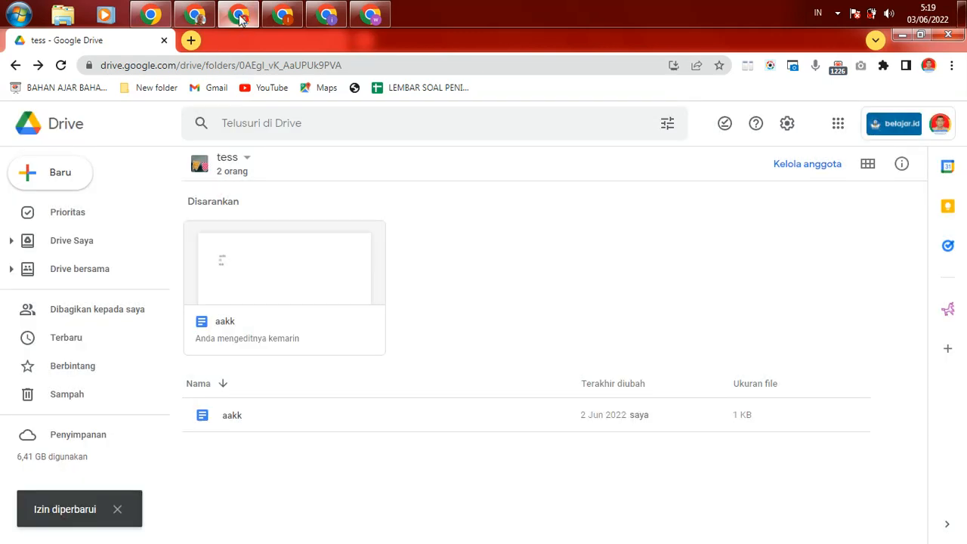
Switch to the other member's window, reload the tess trash and check the actions offered for aaa as a content manager
{"action": "mouse_move", "coordinate": [240, 18]}
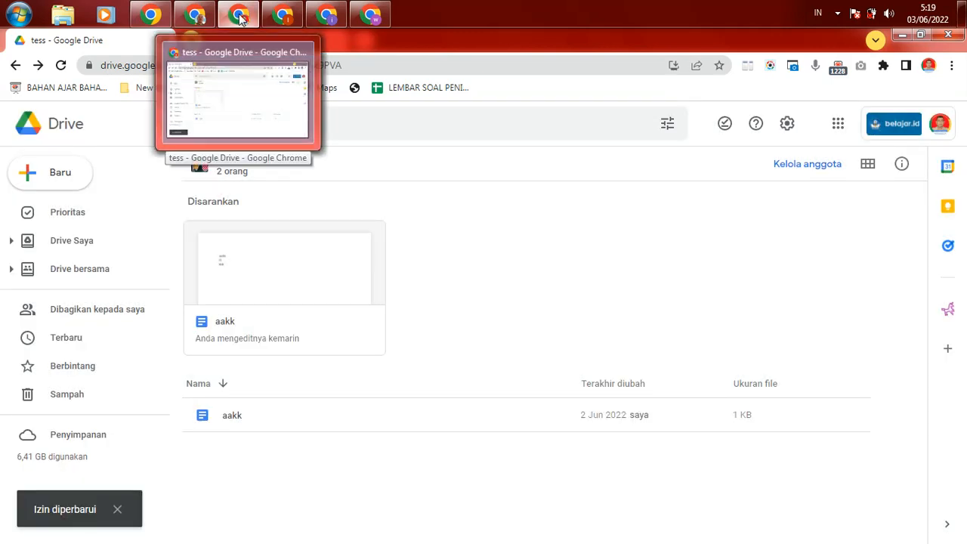
{"action": "left_click", "coordinate": [283, 15]}
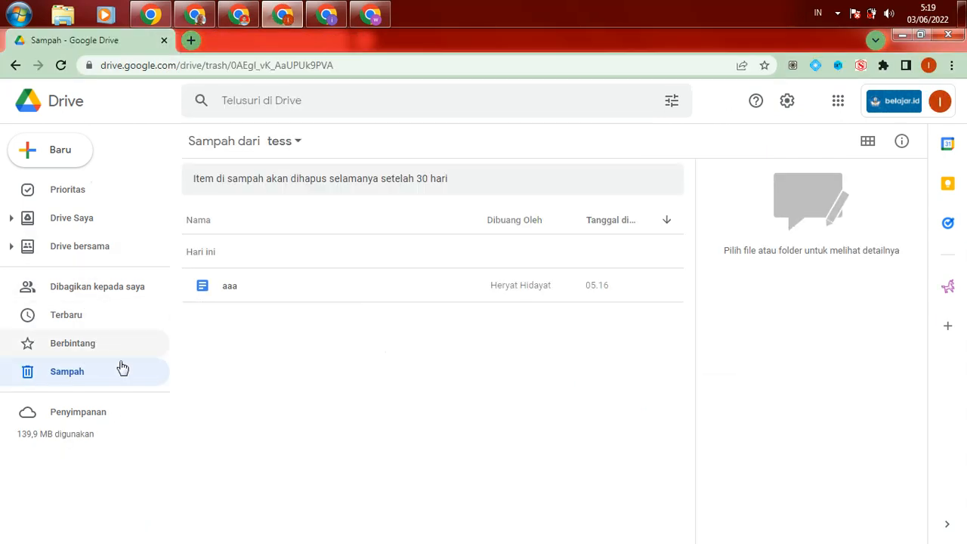
{"action": "left_click", "coordinate": [61, 66]}
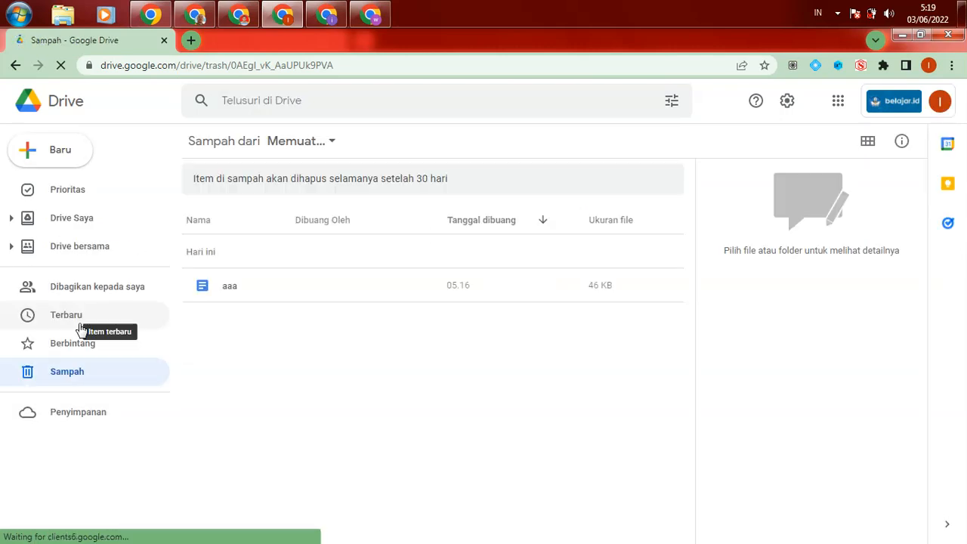
{"action": "right_click", "coordinate": [270, 292]}
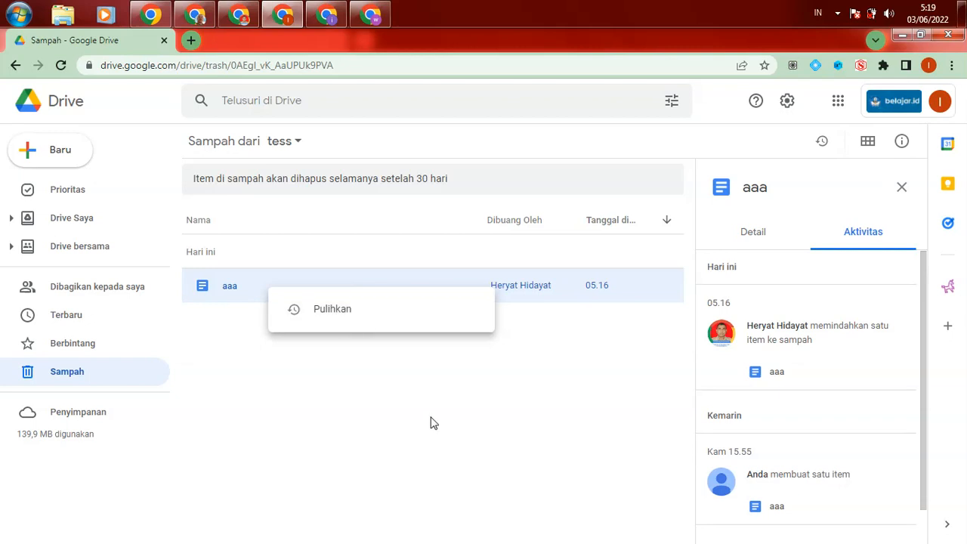
{"action": "left_click", "coordinate": [475, 416]}
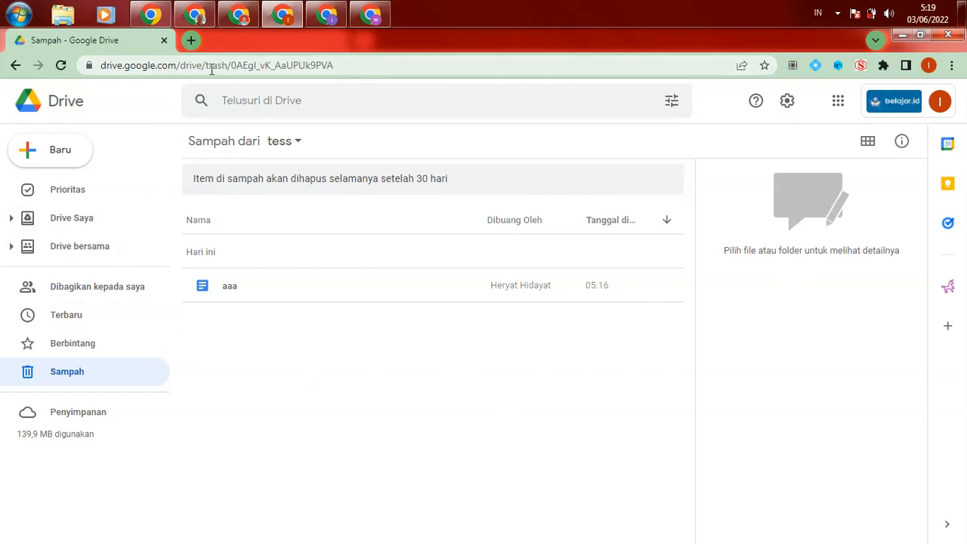
Switch to the administrator's browser window, open the Google Admin user list and examine the email usage, Drive usage and storage limit columns
{"action": "left_click", "coordinate": [195, 14]}
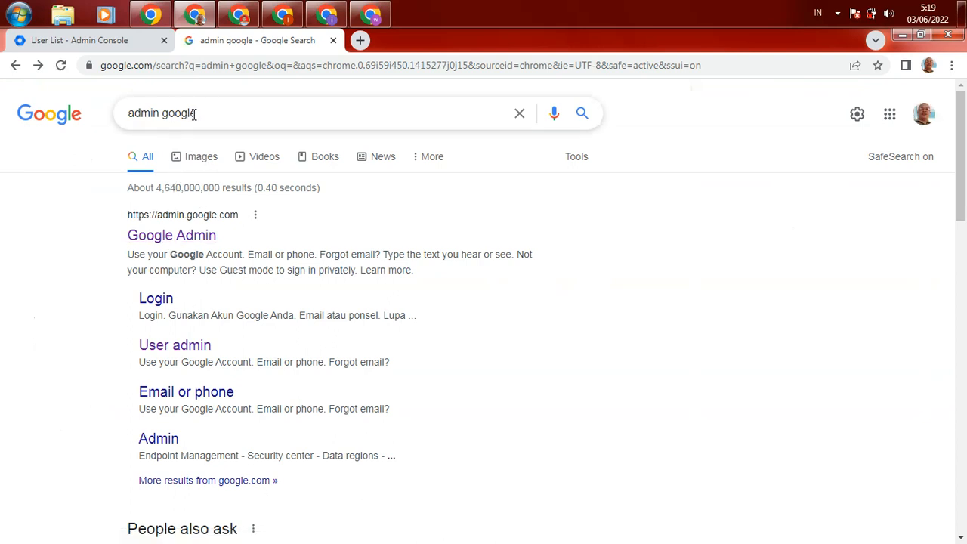
{"action": "left_click", "coordinate": [173, 237]}
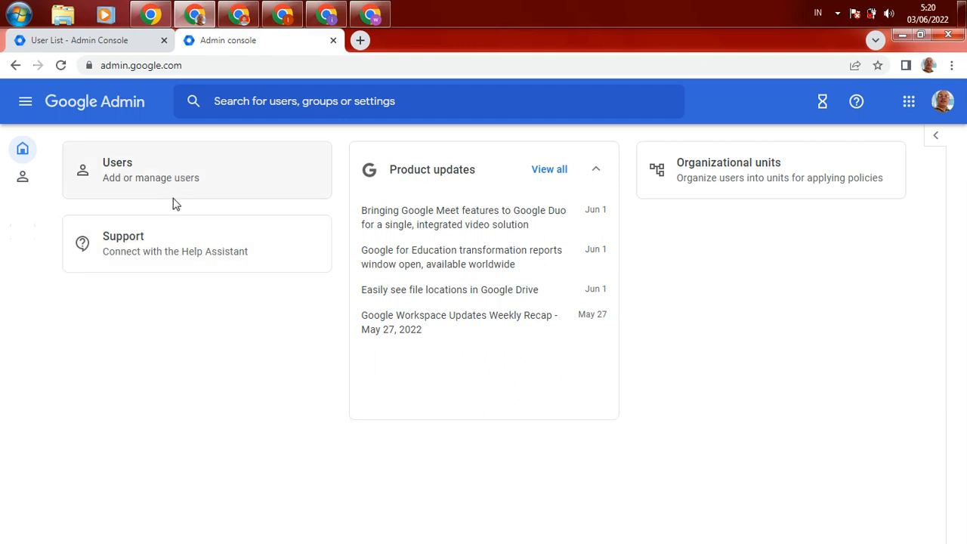
{"action": "left_click", "coordinate": [125, 174]}
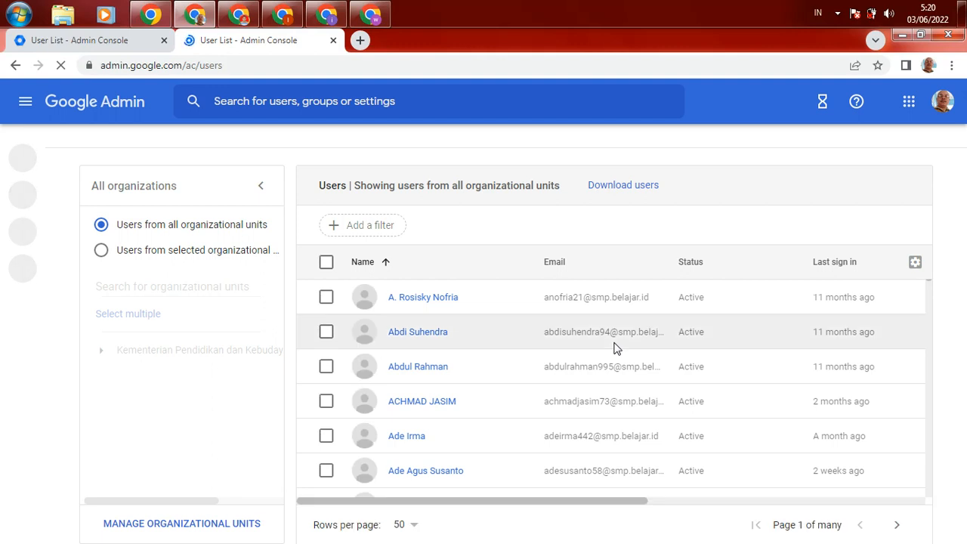
{"action": "left_click", "coordinate": [618, 198]}
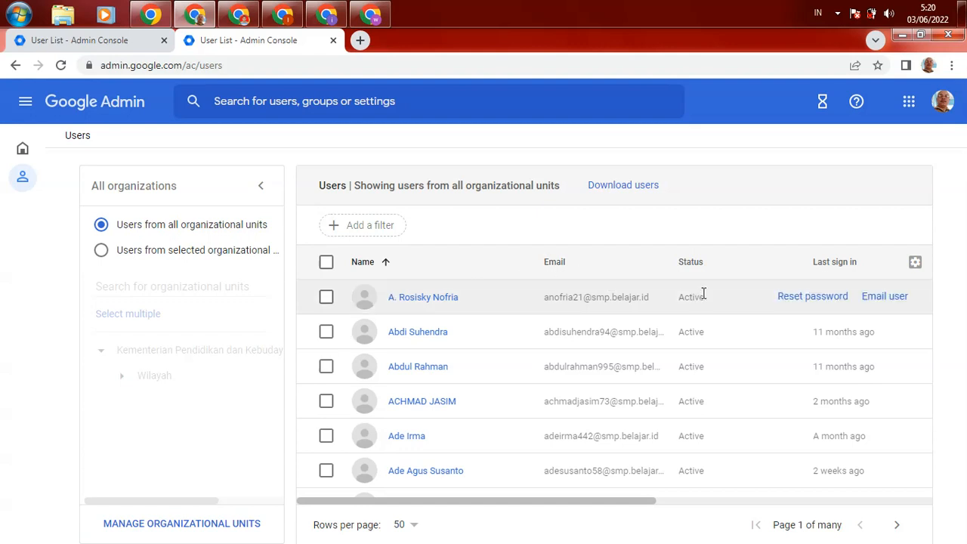
{"action": "left_click_drag", "start_coordinate": [497, 503], "coordinate": [609, 491]}
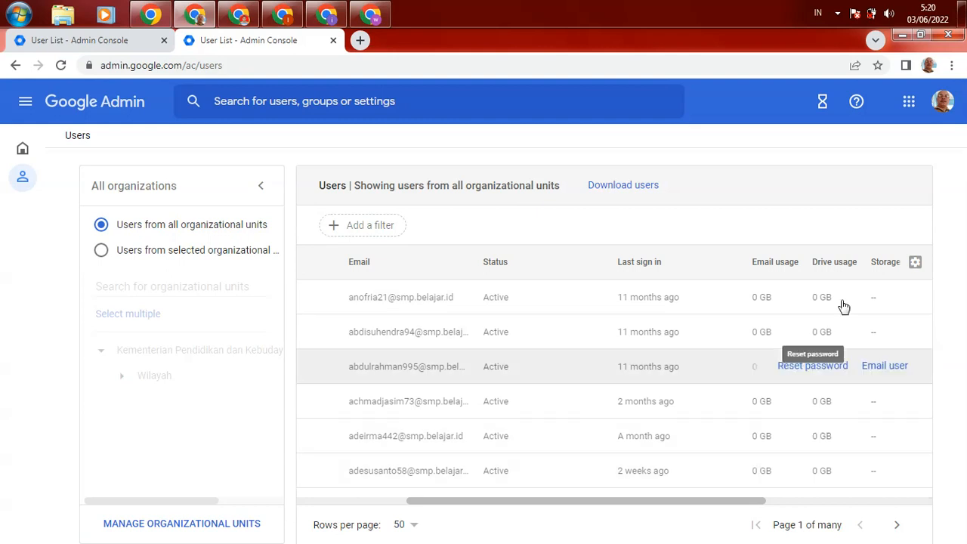
{"action": "left_click_drag", "start_coordinate": [741, 503], "coordinate": [770, 503]}
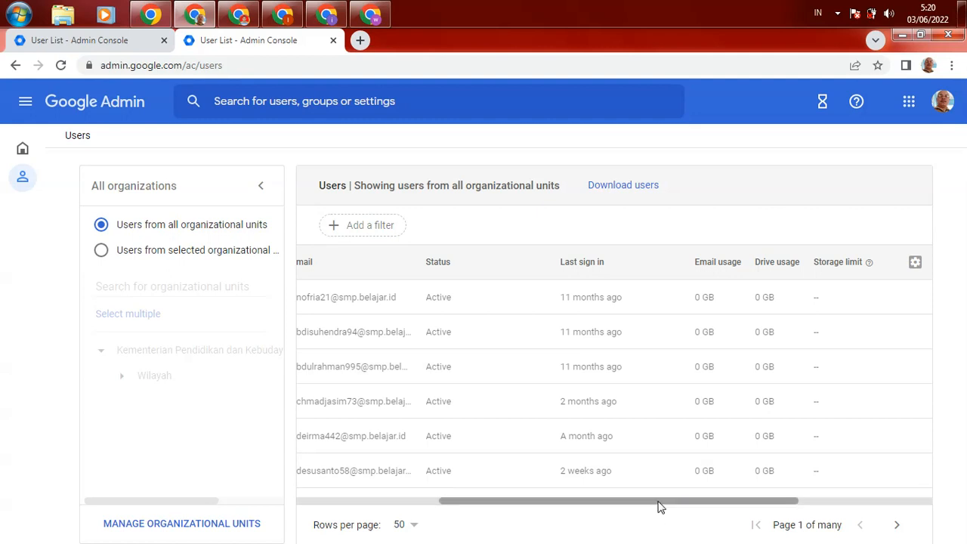
{"action": "left_click_drag", "start_coordinate": [660, 504], "coordinate": [607, 501]}
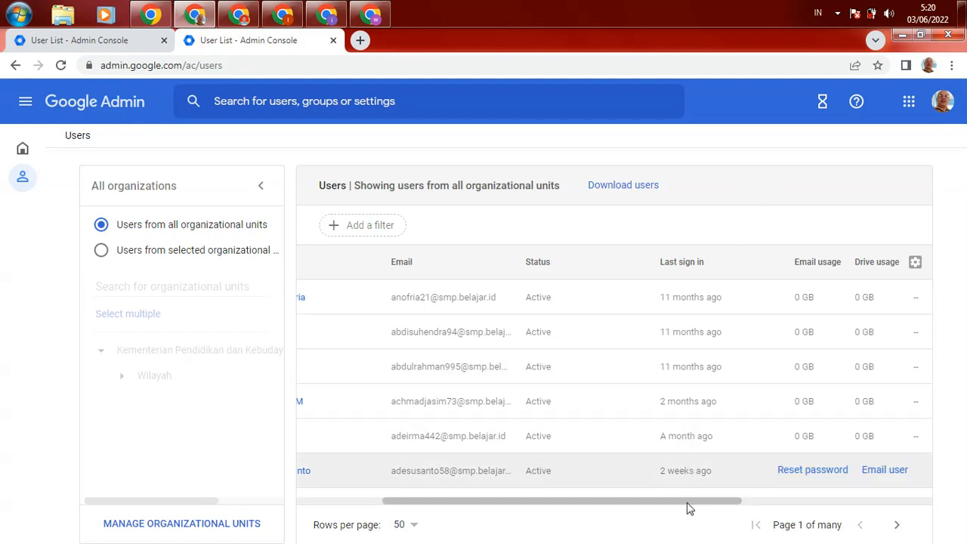
{"action": "left_click_drag", "start_coordinate": [683, 504], "coordinate": [879, 502]}
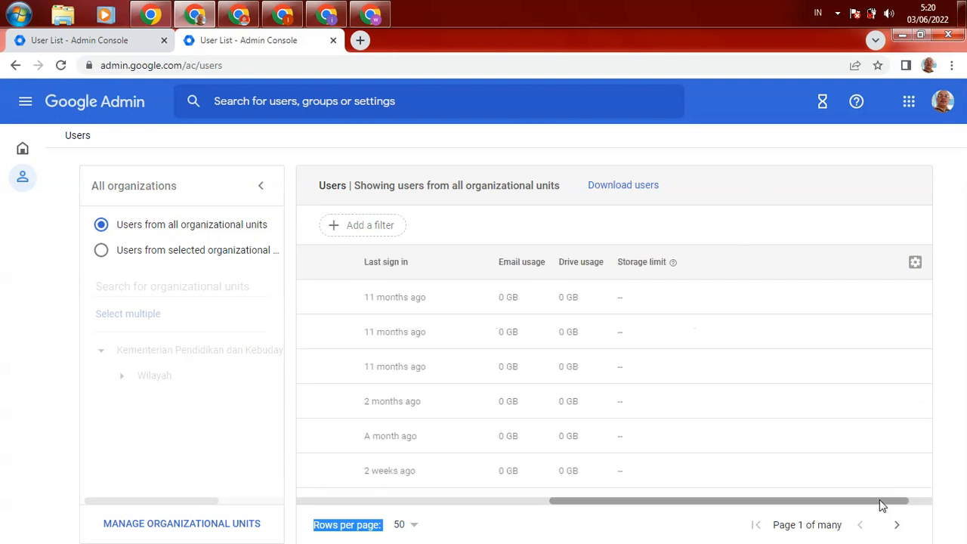
Add the Google Photos usage column to the user list and save the column layout
{"action": "left_click", "coordinate": [916, 262]}
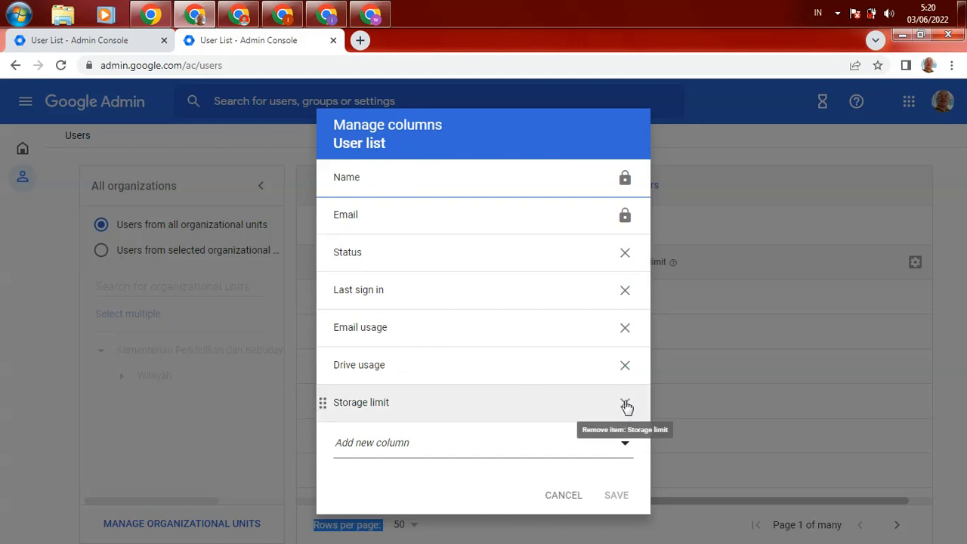
{"action": "left_click", "coordinate": [623, 452]}
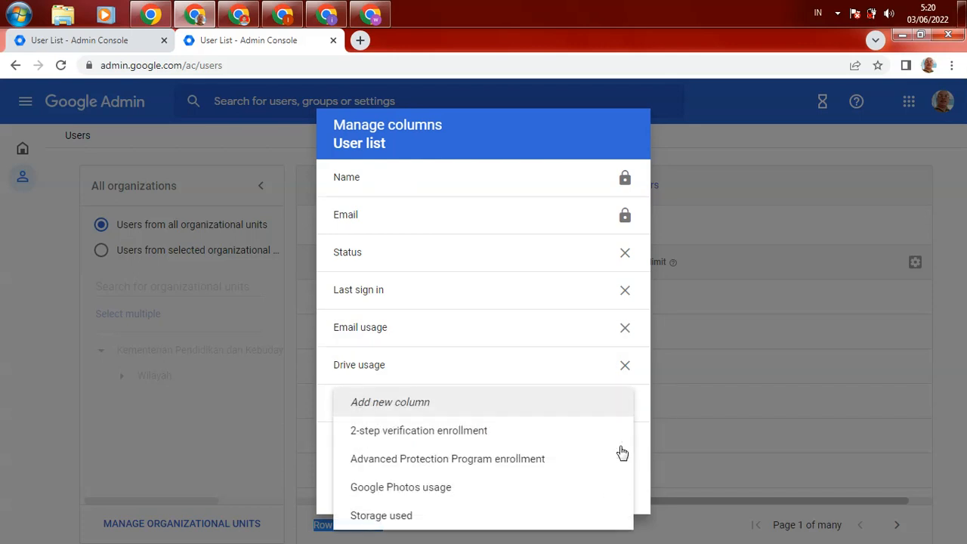
{"action": "left_click", "coordinate": [399, 489]}
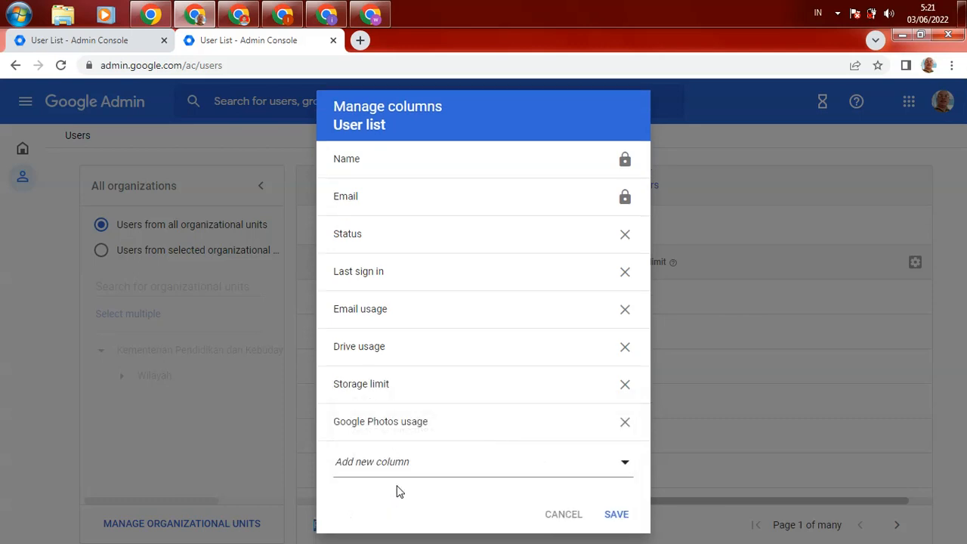
{"action": "left_click", "coordinate": [617, 515]}
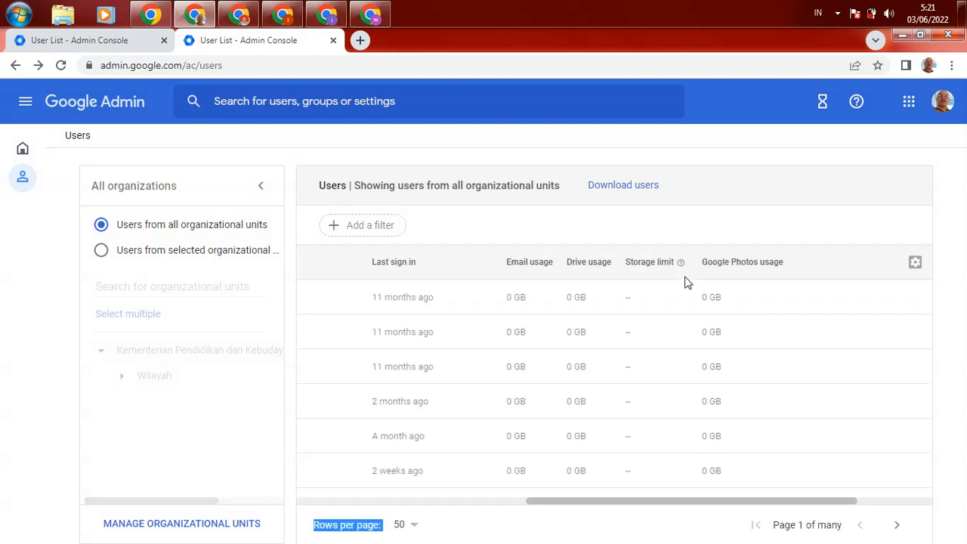
{"action": "left_click", "coordinate": [738, 261]}
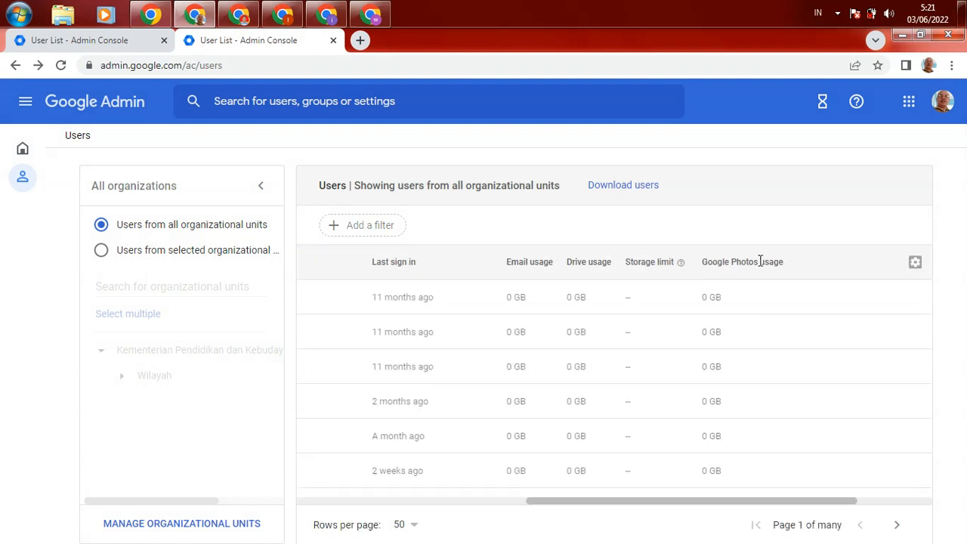
Remove the Google Photos usage column from the user list and save the column layout
{"action": "left_click", "coordinate": [915, 261]}
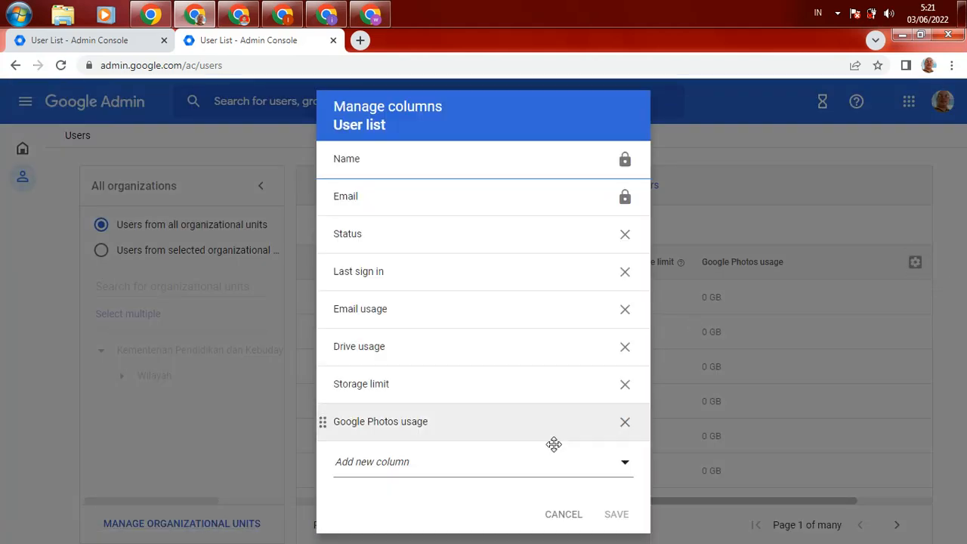
{"action": "left_click", "coordinate": [626, 422]}
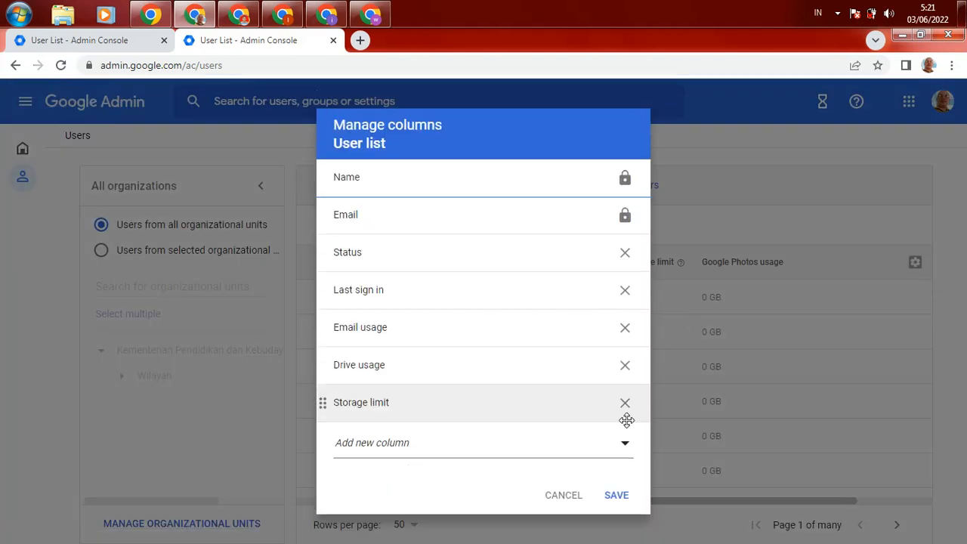
{"action": "left_click", "coordinate": [617, 495]}
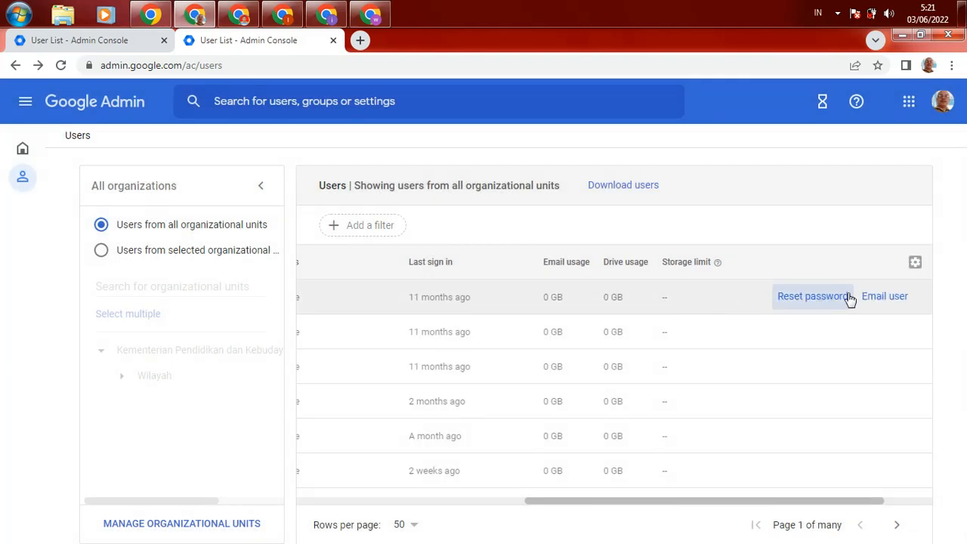
{"action": "left_click", "coordinate": [885, 297]}
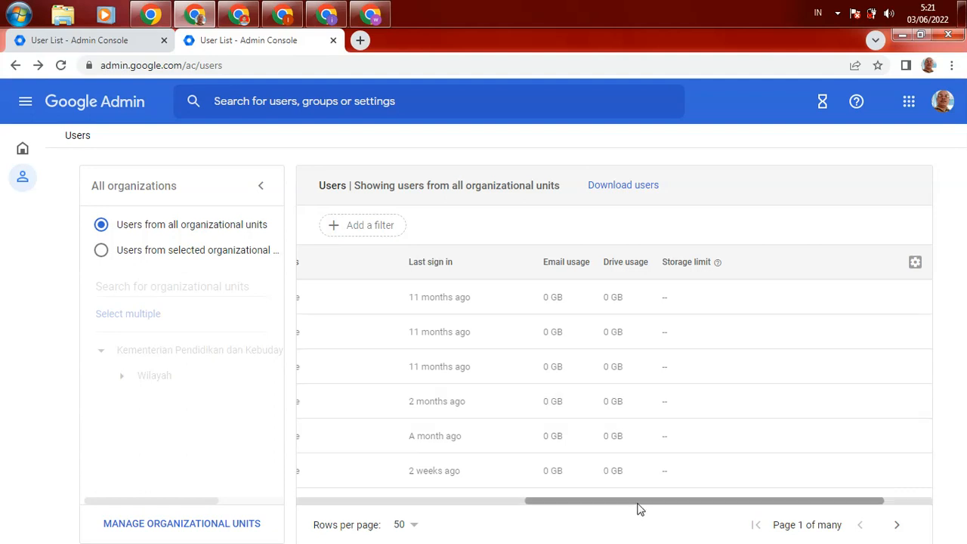
Filter the user list by user status Active
{"action": "left_click_drag", "start_coordinate": [639, 505], "coordinate": [395, 499]}
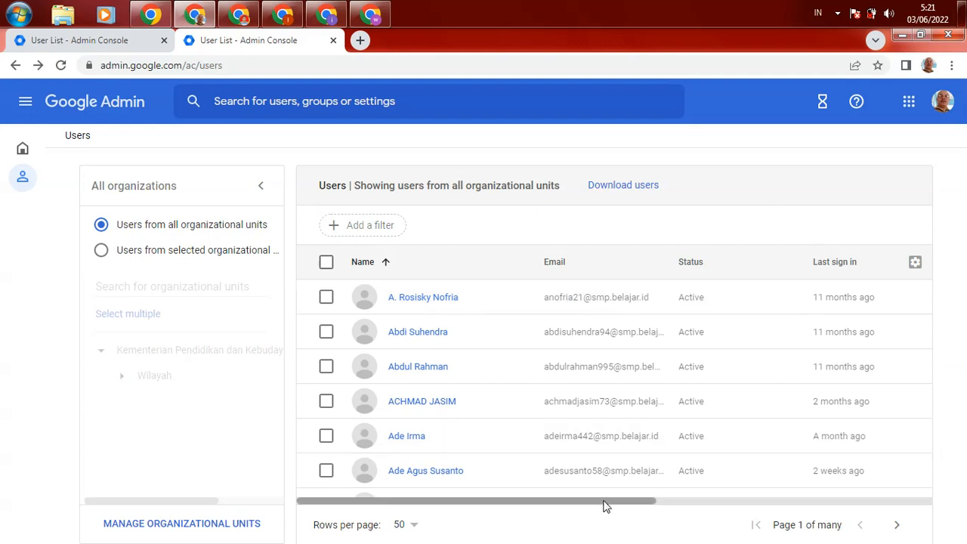
{"action": "left_click_drag", "start_coordinate": [604, 503], "coordinate": [590, 484]}
{"action": "left_click_drag", "start_coordinate": [613, 502], "coordinate": [835, 491]}
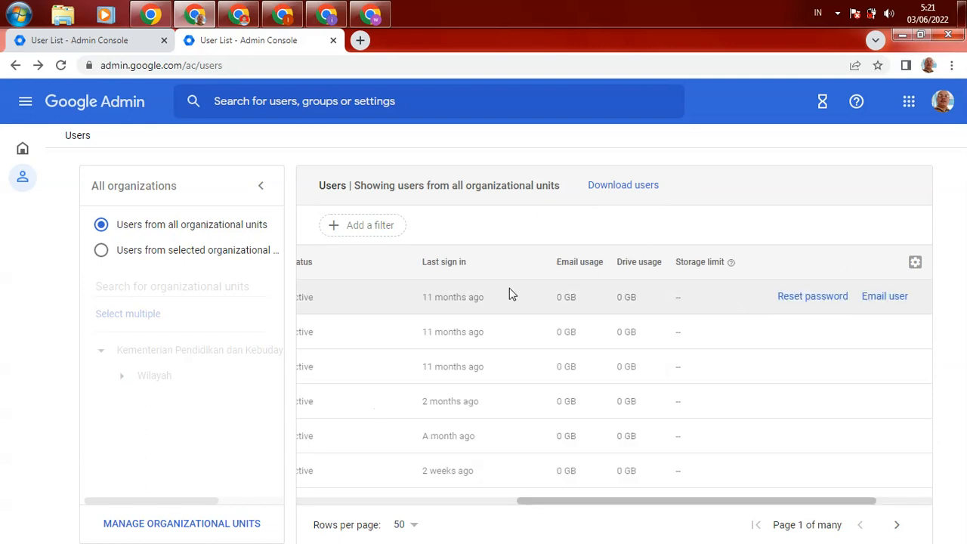
{"action": "left_click_drag", "start_coordinate": [645, 501], "coordinate": [407, 507]}
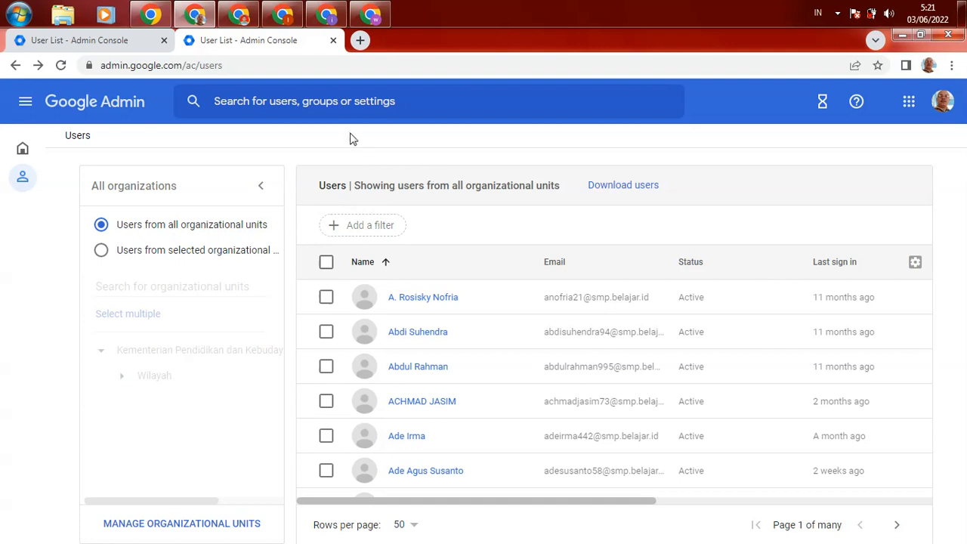
{"action": "left_click", "coordinate": [378, 224]}
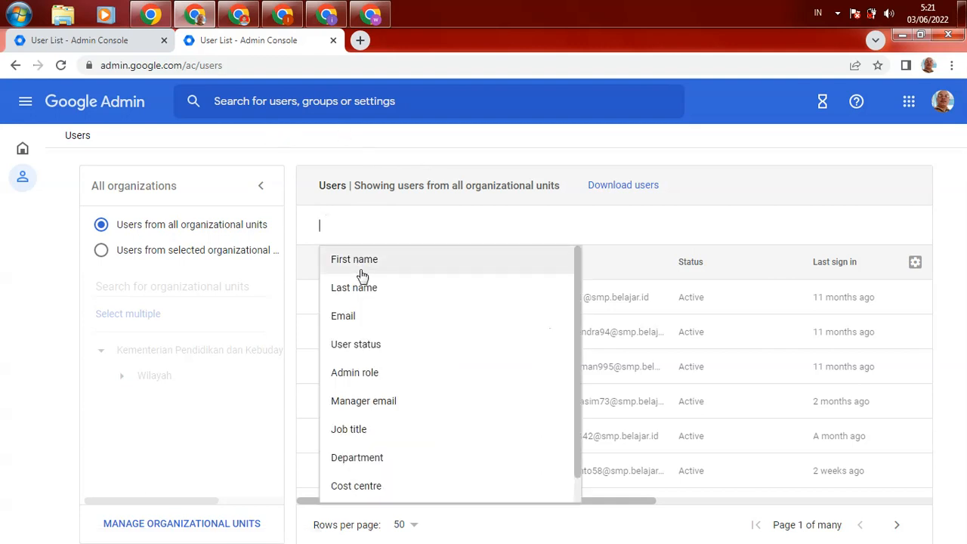
{"action": "left_click", "coordinate": [369, 349]}
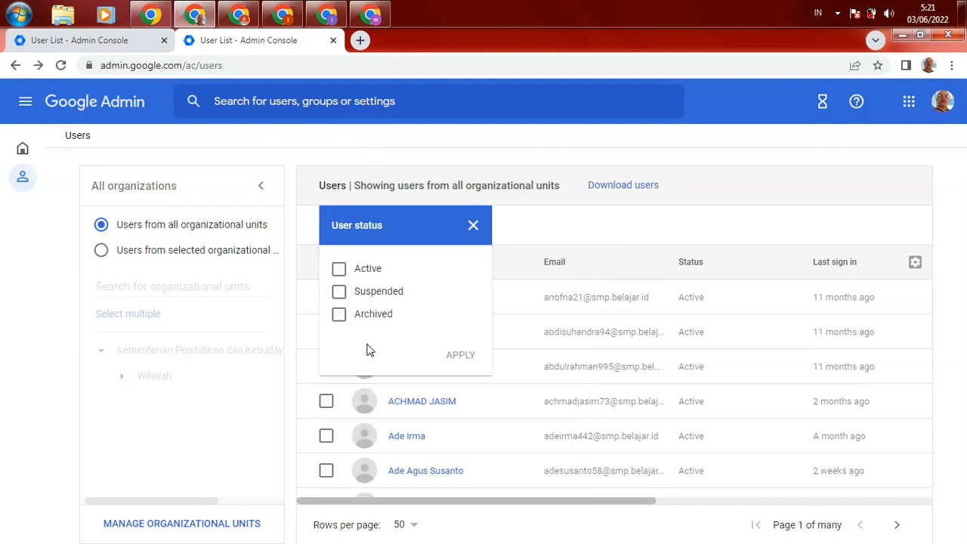
{"action": "left_click", "coordinate": [341, 279]}
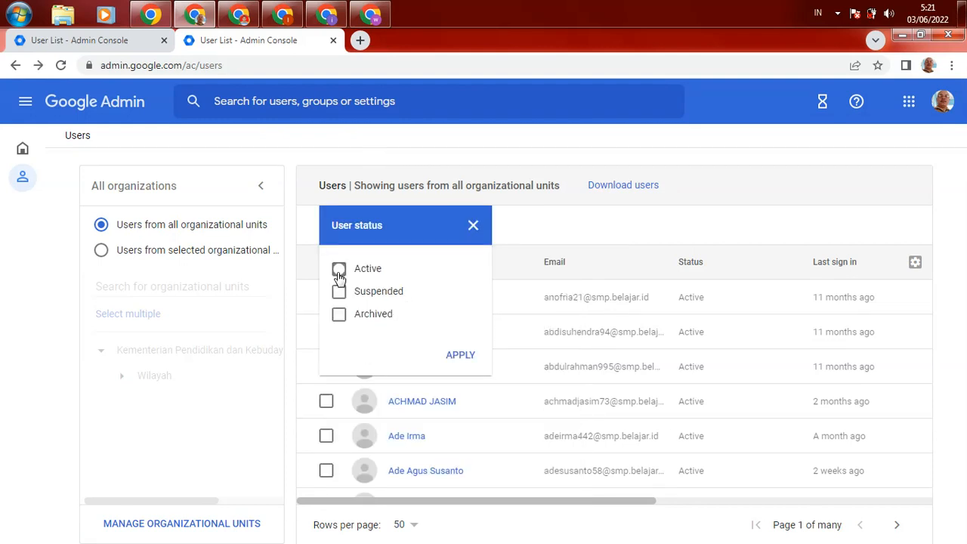
{"action": "left_click", "coordinate": [462, 357]}
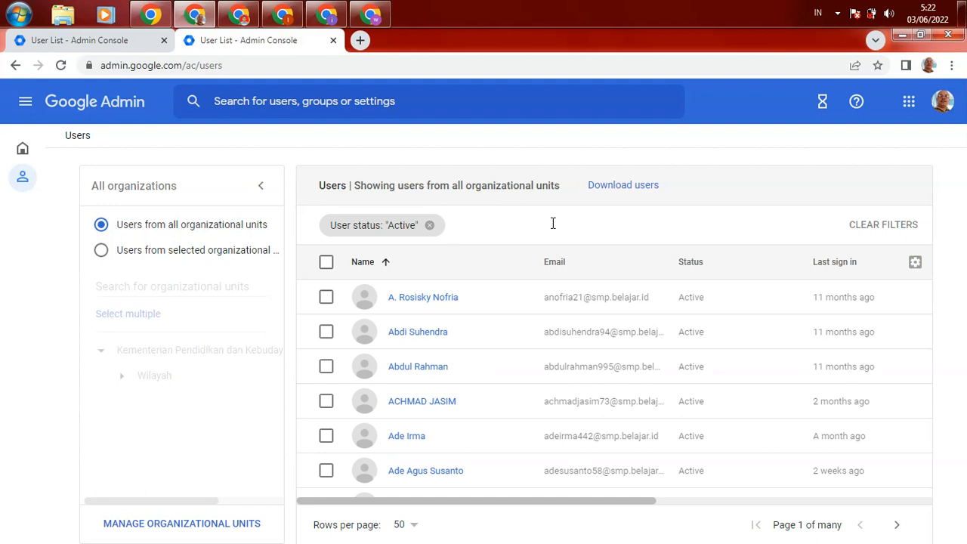
Add a first name filter to the user list and narrow it to the shared drive manager's first name
{"action": "type", "text": "h"}
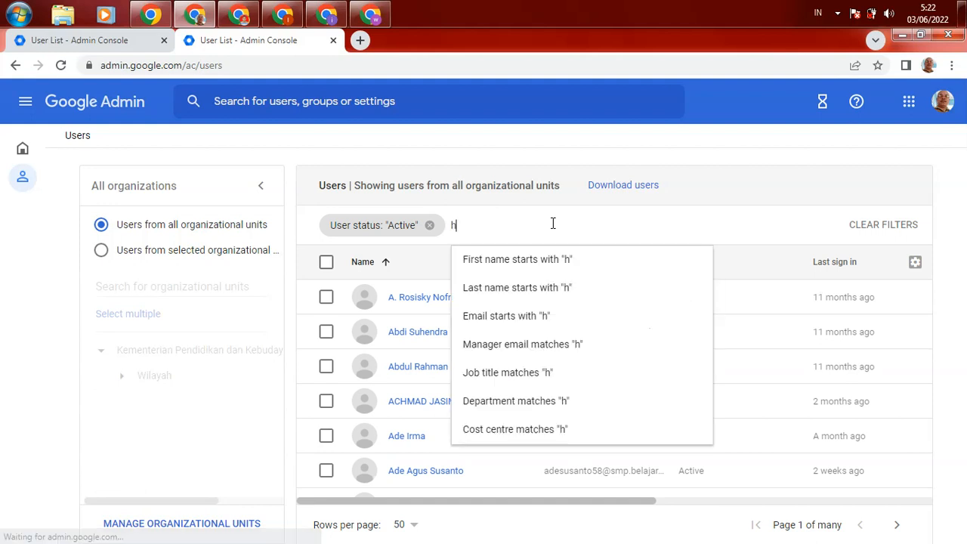
{"action": "left_click", "coordinate": [541, 260]}
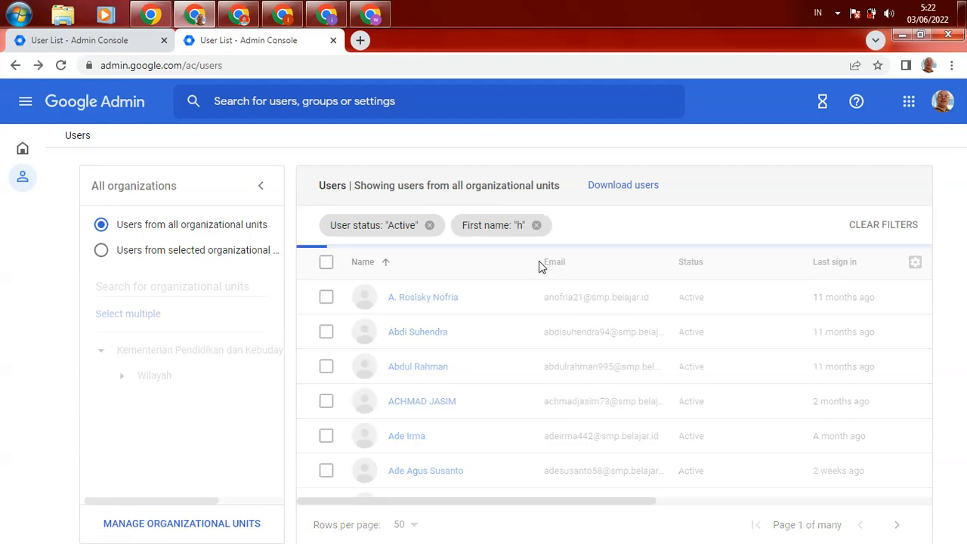
{"action": "left_click", "coordinate": [523, 225]}
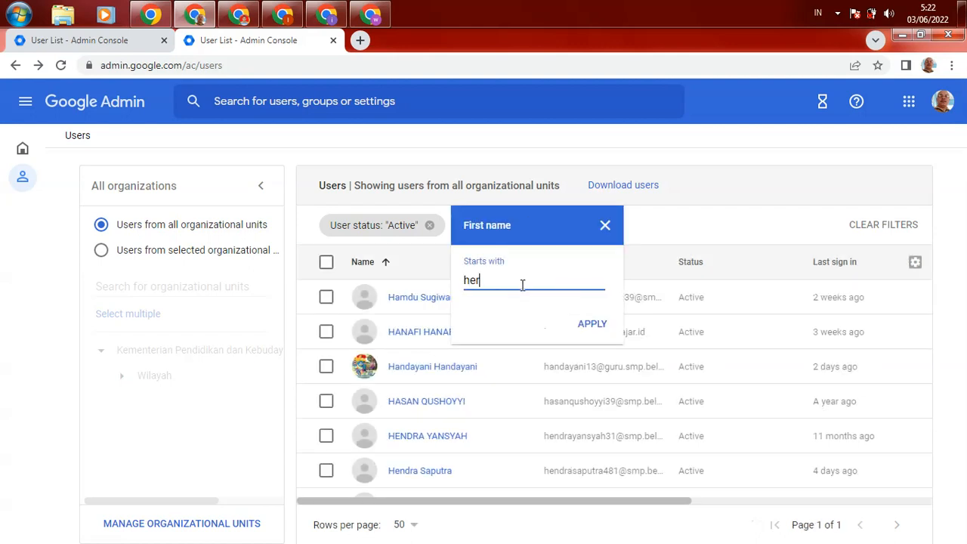
{"action": "left_click", "coordinate": [593, 330]}
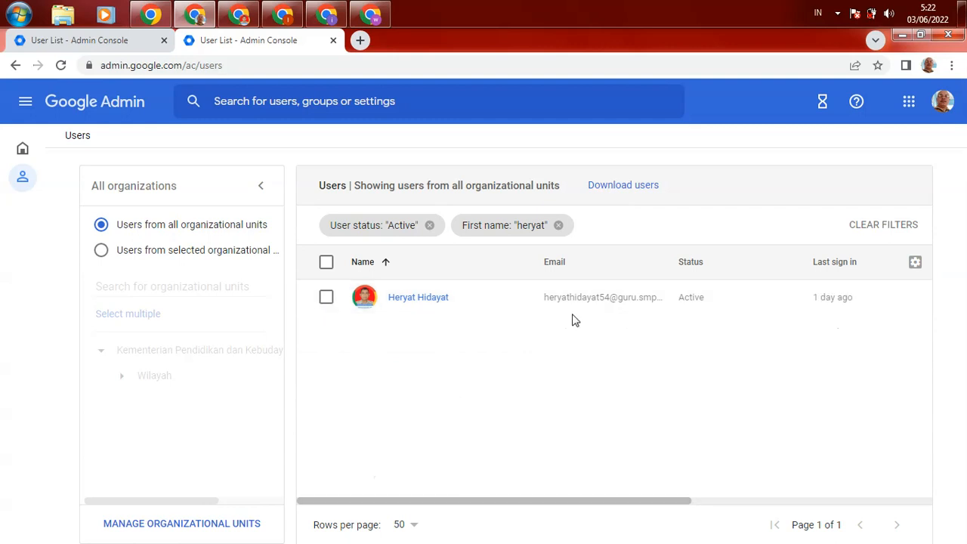
Examine the filtered user's email usage, Drive usage and storage limit in the user list
{"action": "left_click_drag", "start_coordinate": [615, 505], "coordinate": [643, 483]}
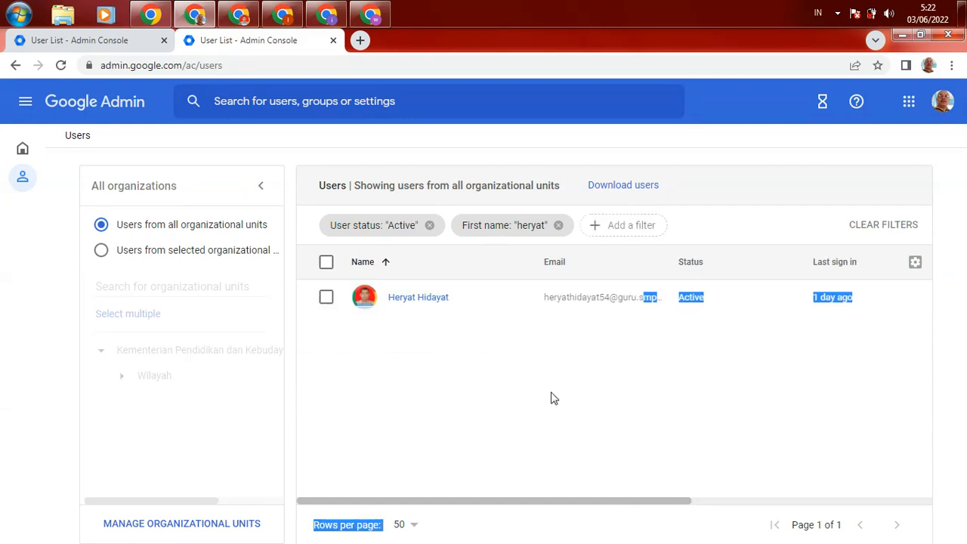
{"action": "left_click", "coordinate": [687, 314]}
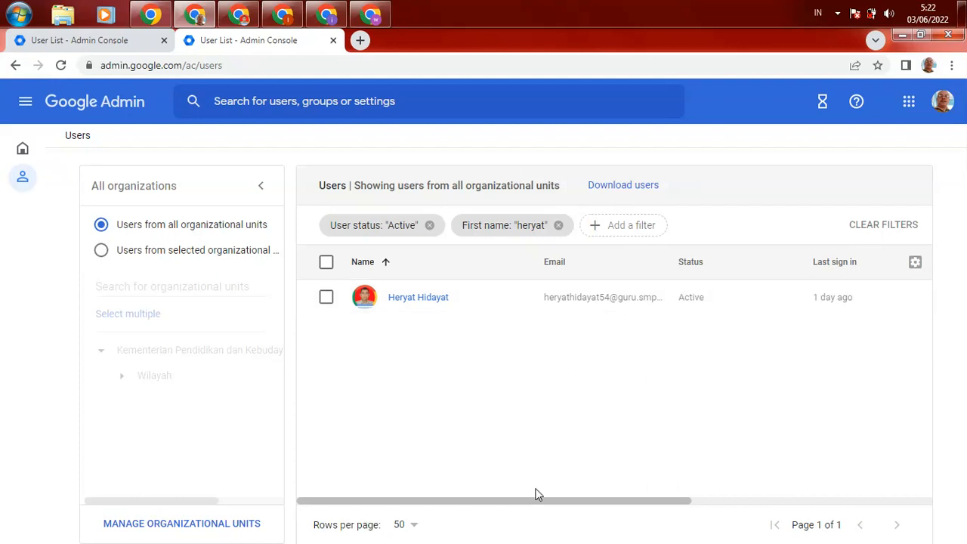
{"action": "left_click_drag", "start_coordinate": [550, 501], "coordinate": [647, 490]}
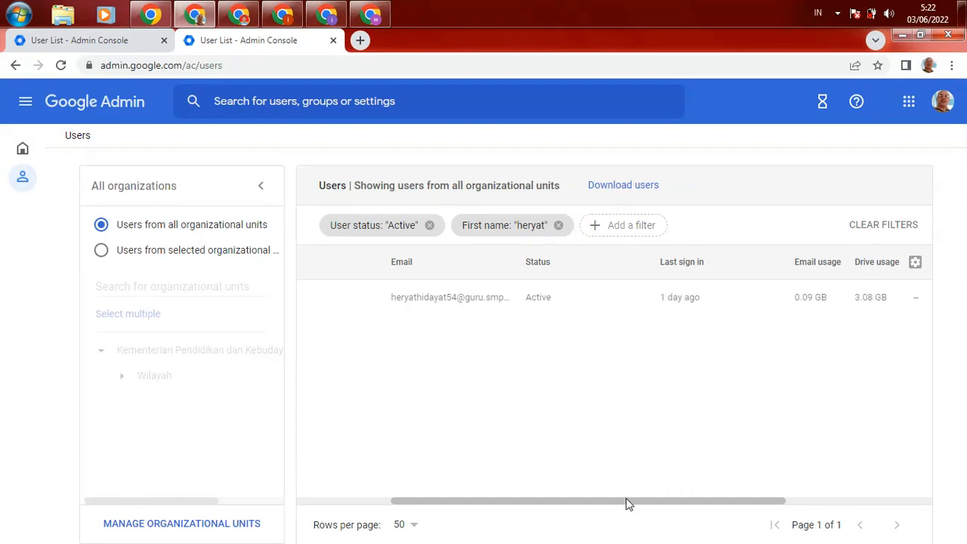
{"action": "left_click_drag", "start_coordinate": [626, 503], "coordinate": [749, 482]}
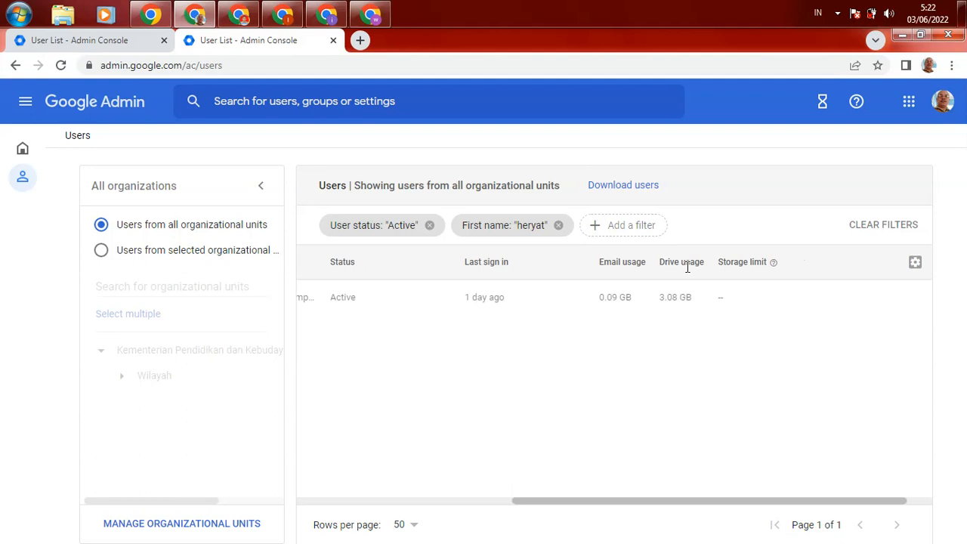
{"action": "left_click_drag", "start_coordinate": [681, 505], "coordinate": [764, 491]}
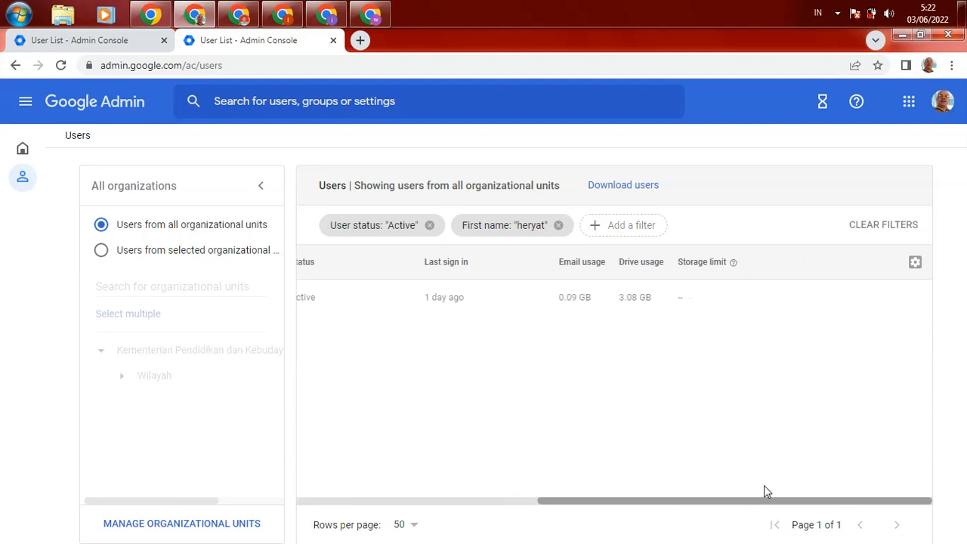
{"action": "double_click", "coordinate": [333, 509]}
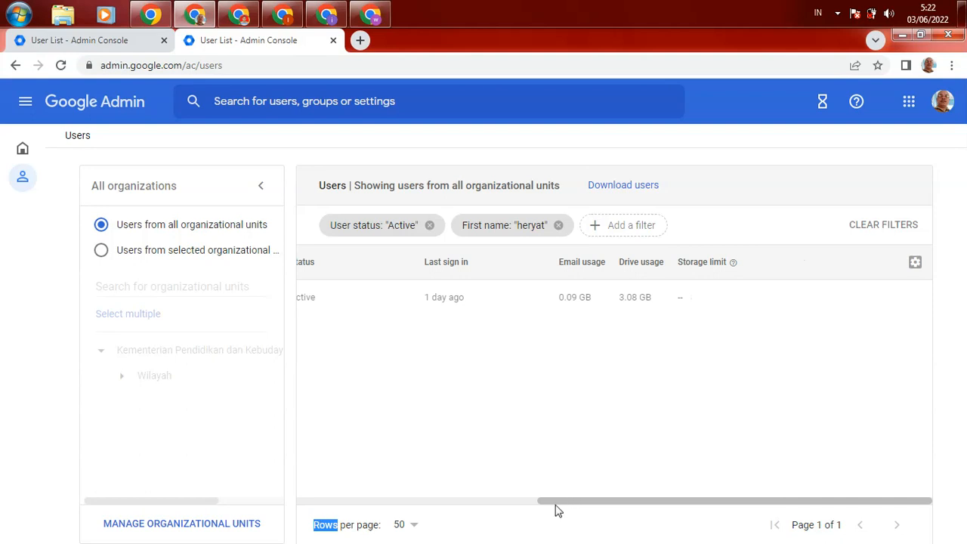
{"action": "left_click_drag", "start_coordinate": [555, 504], "coordinate": [316, 521]}
{"action": "left_click", "coordinate": [359, 441]}
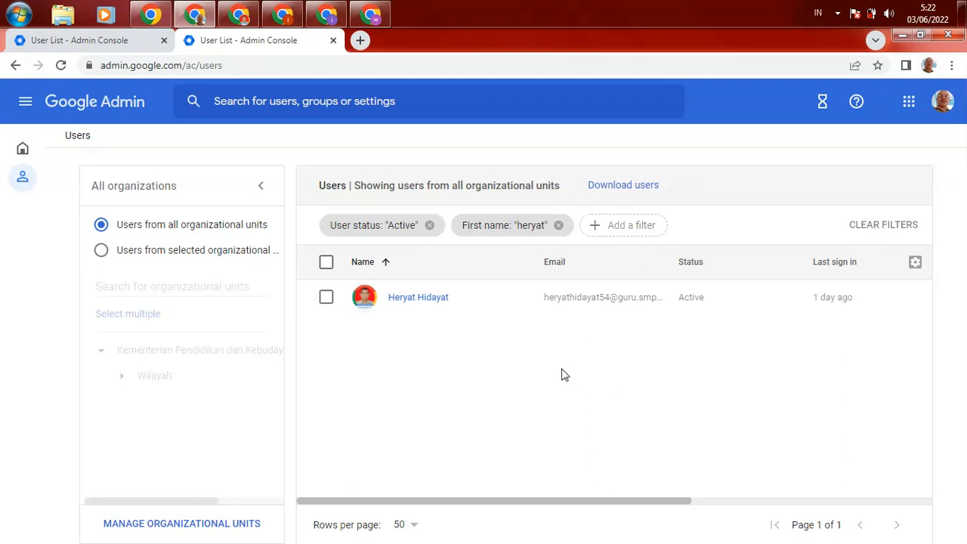
{"action": "left_click_drag", "start_coordinate": [526, 507], "coordinate": [392, 516]}
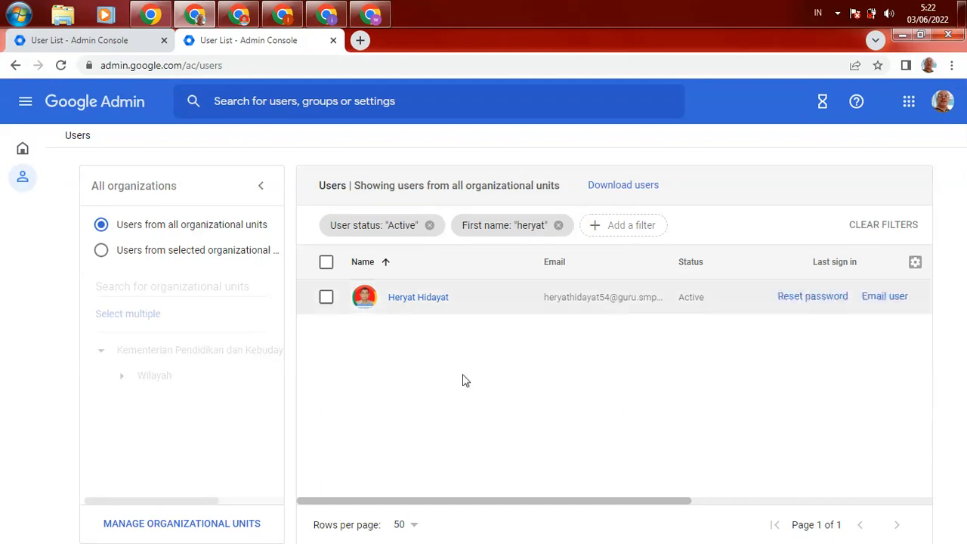
Switch to the manager's Drive window, select the wali kelas account as a new tess drive member, and check that account's Drive
{"action": "left_click", "coordinate": [239, 15]}
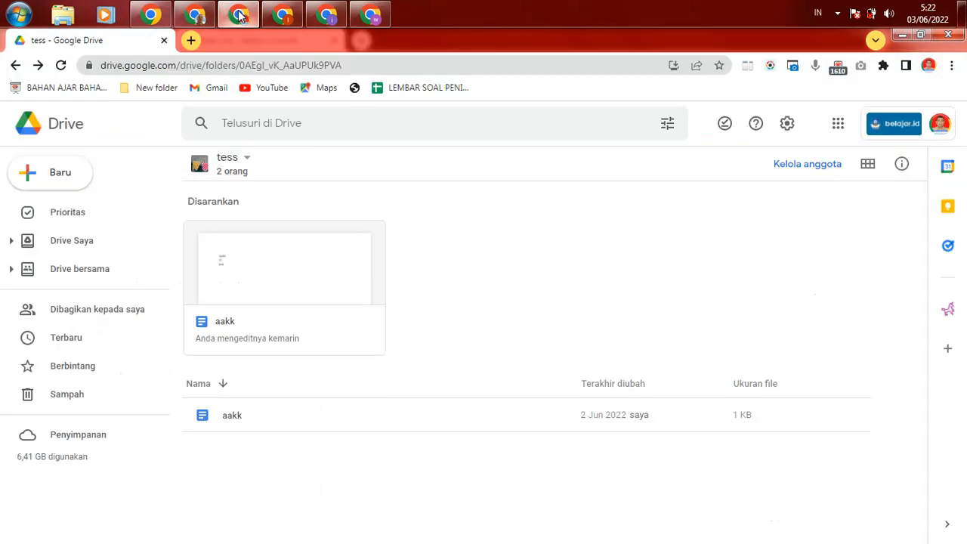
{"action": "left_click", "coordinate": [820, 169]}
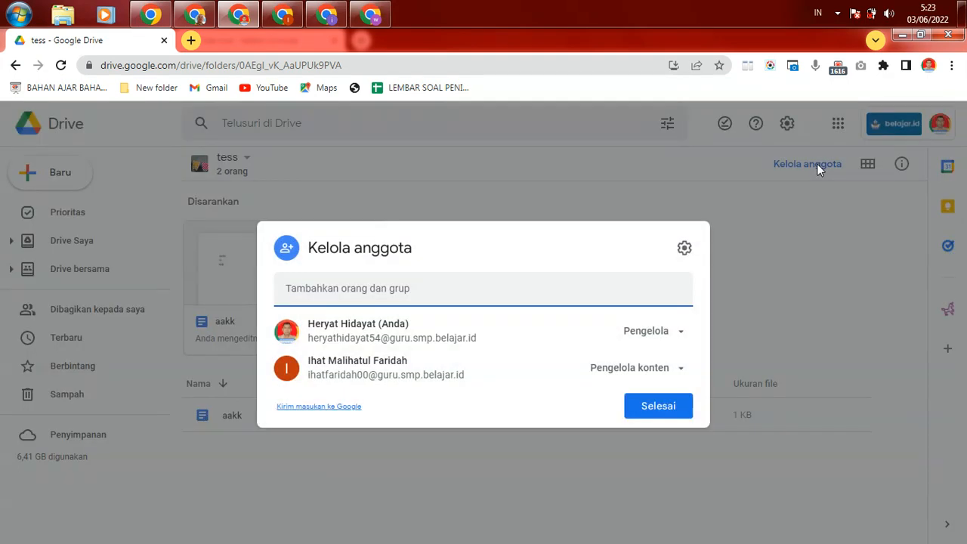
{"action": "type", "text": "wali kelas"}
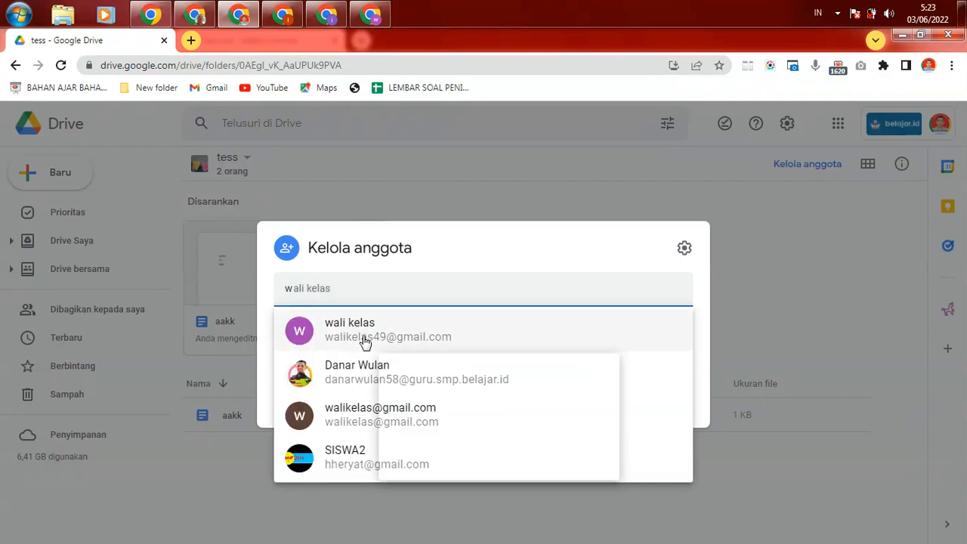
{"action": "left_click", "coordinate": [362, 338]}
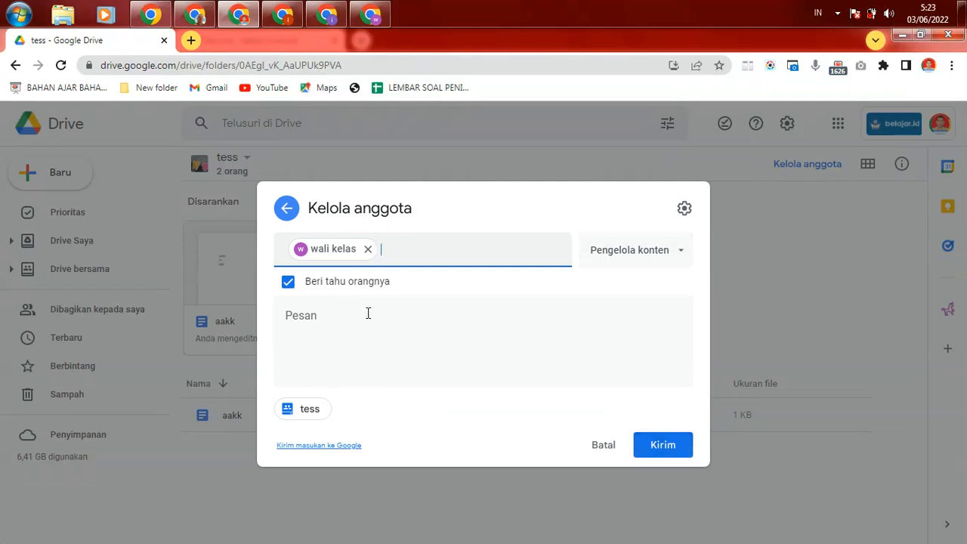
{"action": "mouse_move", "coordinate": [327, 257]}
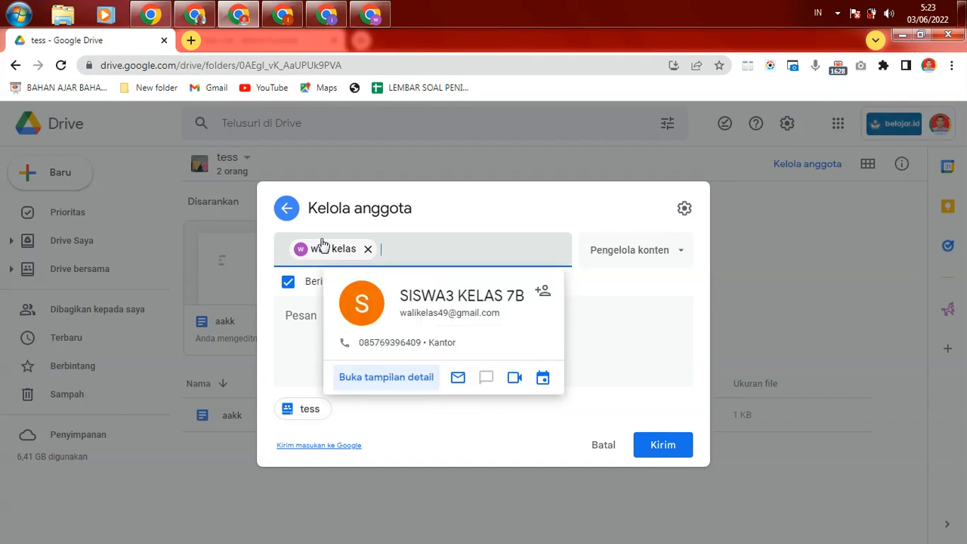
{"action": "left_click", "coordinate": [371, 13]}
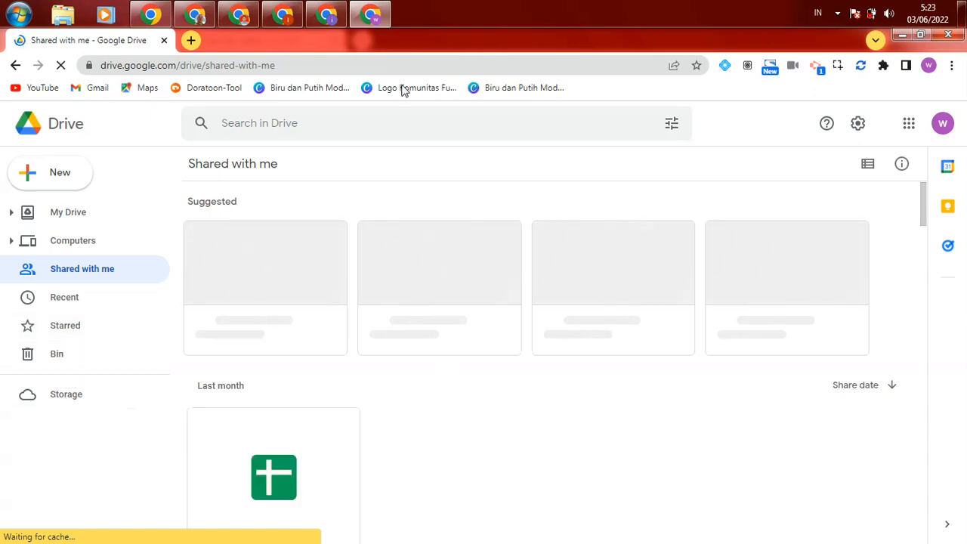
{"action": "left_click", "coordinate": [239, 15]}
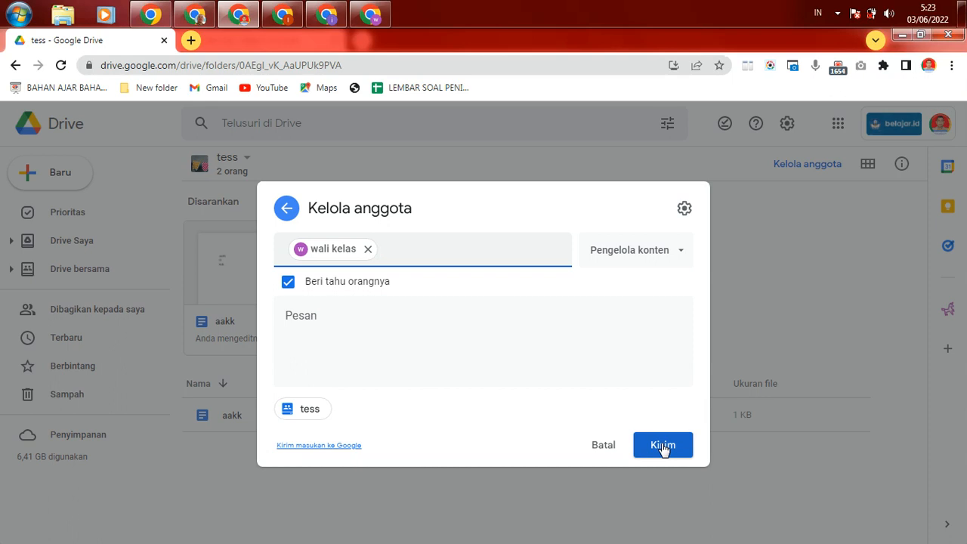
Give the wali kelas account the Pelihat role in the tess drive, send the invitation and approve sharing outside the organisation
{"action": "left_click", "coordinate": [683, 257]}
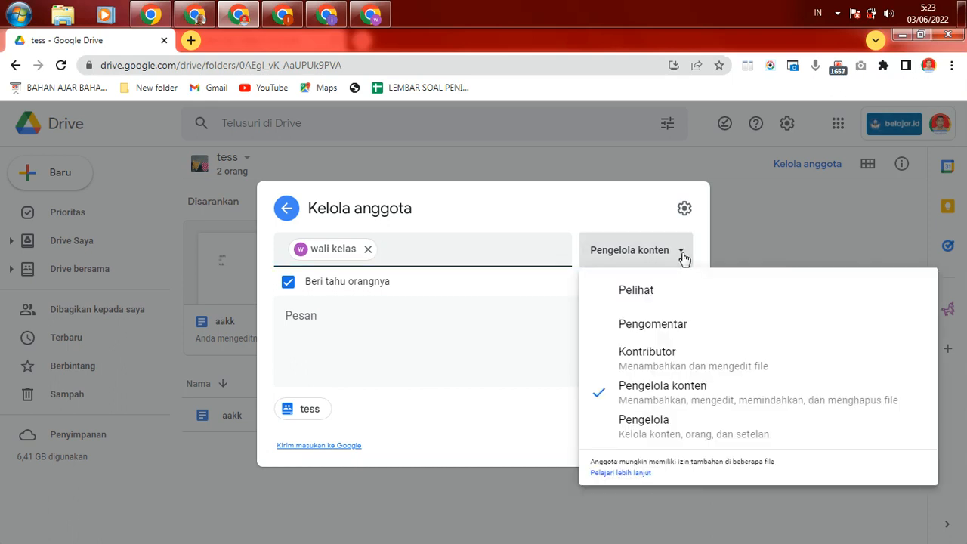
{"action": "left_click", "coordinate": [642, 295]}
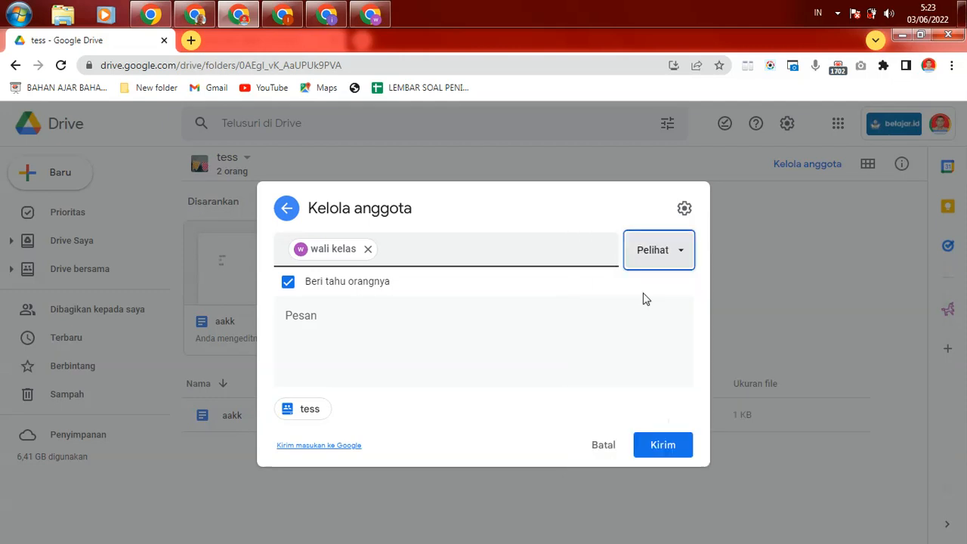
{"action": "left_click", "coordinate": [640, 444]}
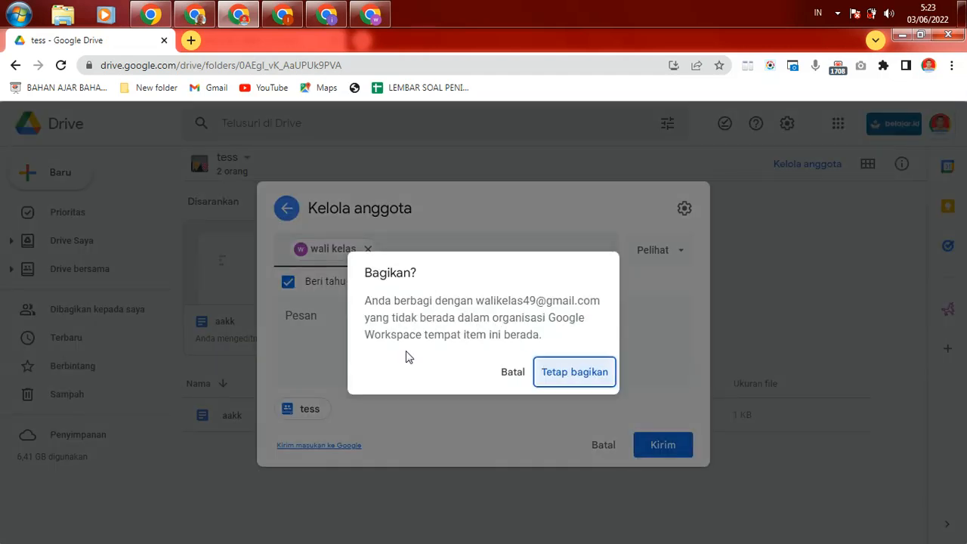
{"action": "left_click", "coordinate": [572, 375]}
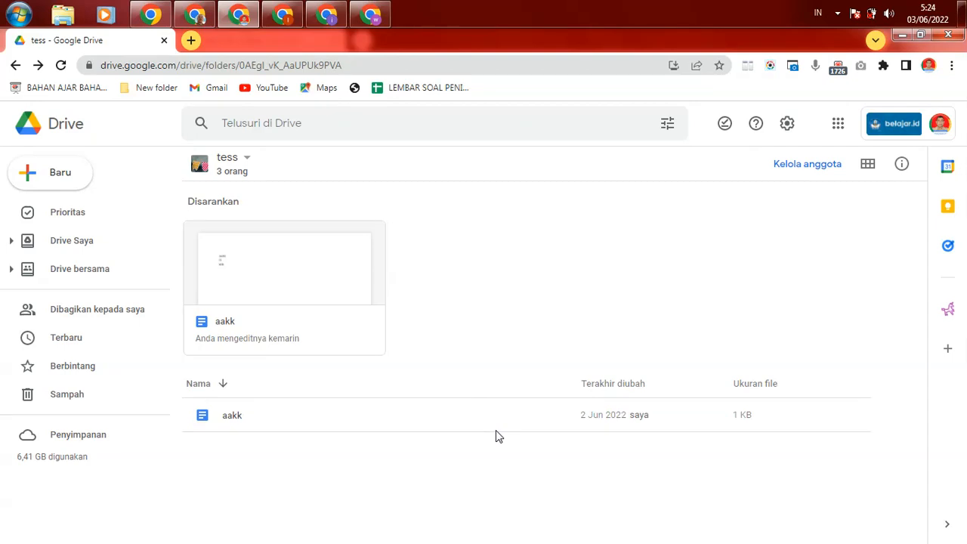
Refresh Drive in the wali kelas account's window and check its shared drives and whether it can create a new one
{"action": "left_click", "coordinate": [370, 14]}
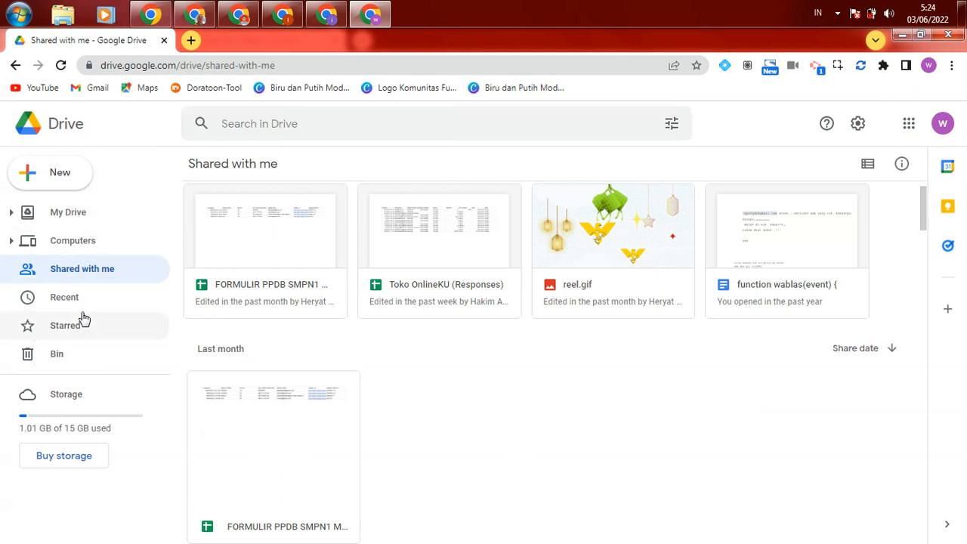
{"action": "left_click", "coordinate": [60, 66]}
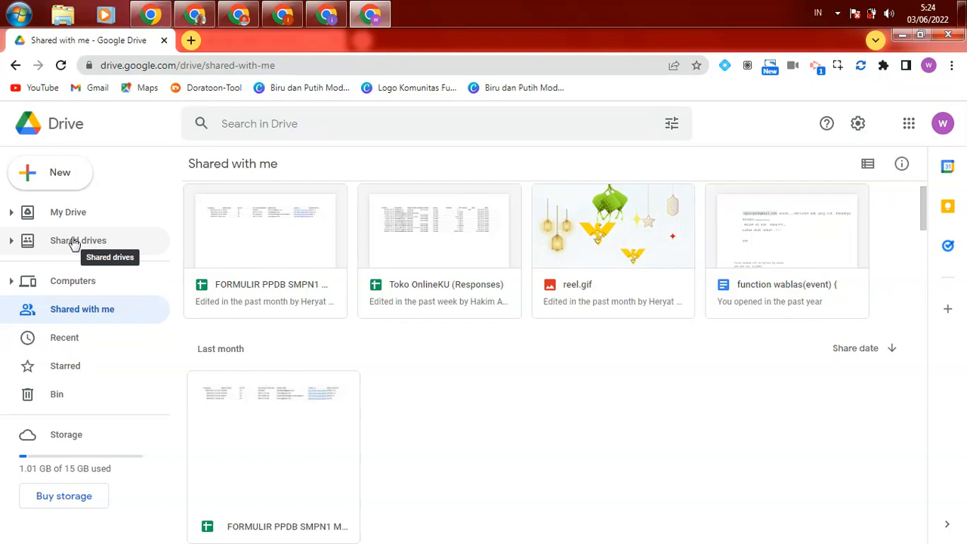
{"action": "left_click", "coordinate": [73, 240]}
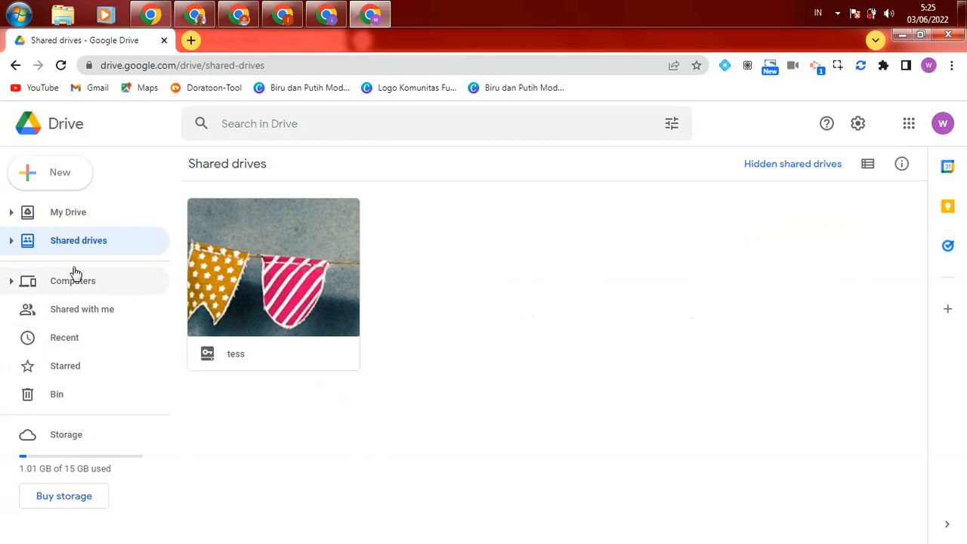
{"action": "right_click", "coordinate": [574, 269]}
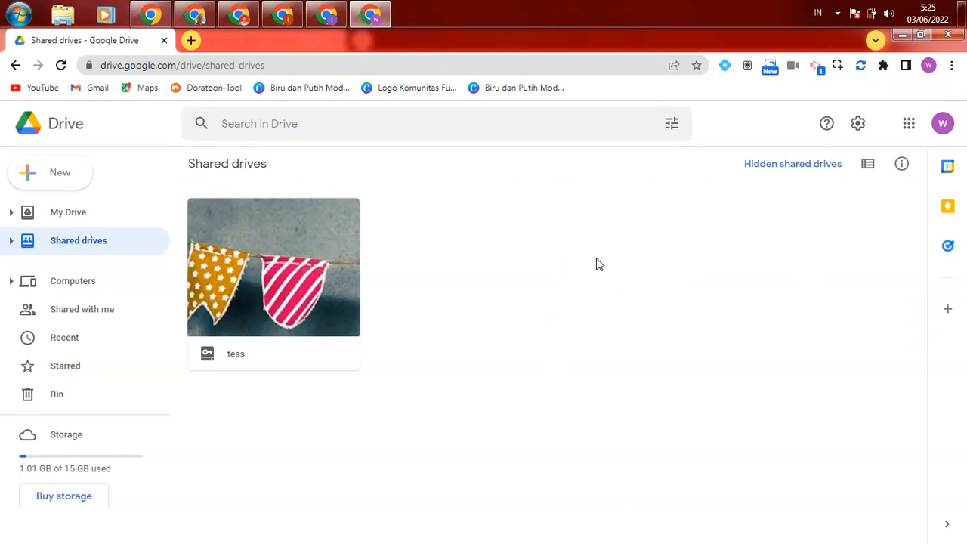
{"action": "right_click", "coordinate": [597, 263]}
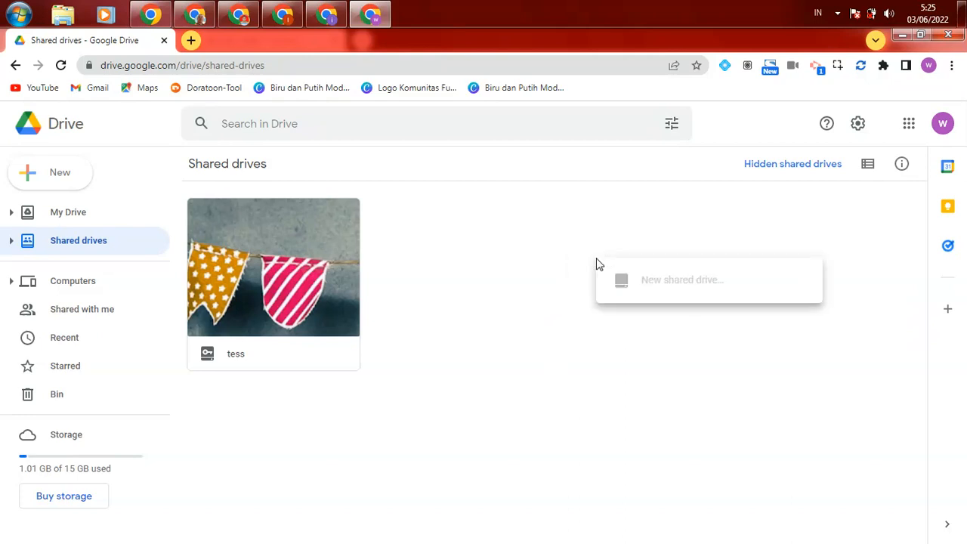
{"action": "left_click", "coordinate": [444, 360]}
List the manager account's shared drives and examine the available actions for the Kolaborasi Data and Berkas Pts drives
{"action": "left_click", "coordinate": [239, 17]}
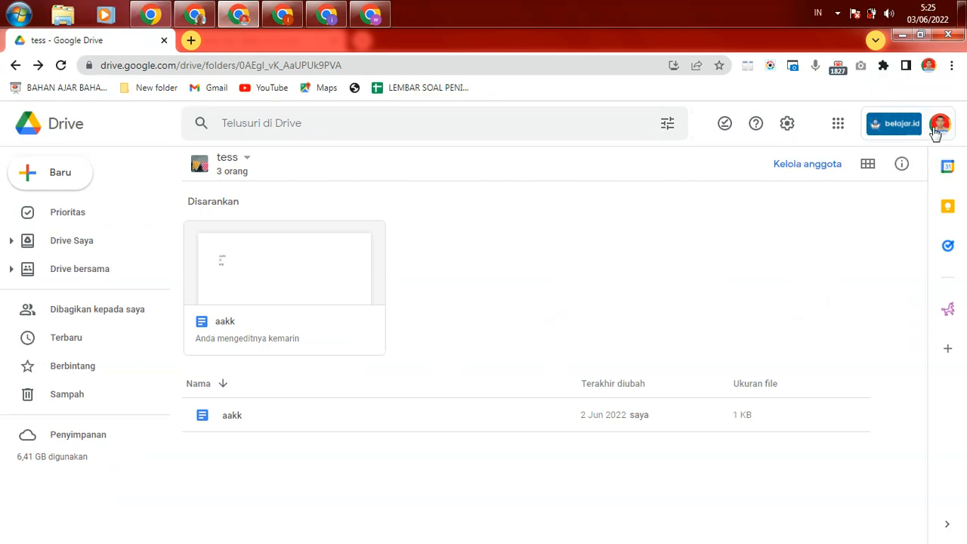
{"action": "left_click", "coordinate": [15, 65]}
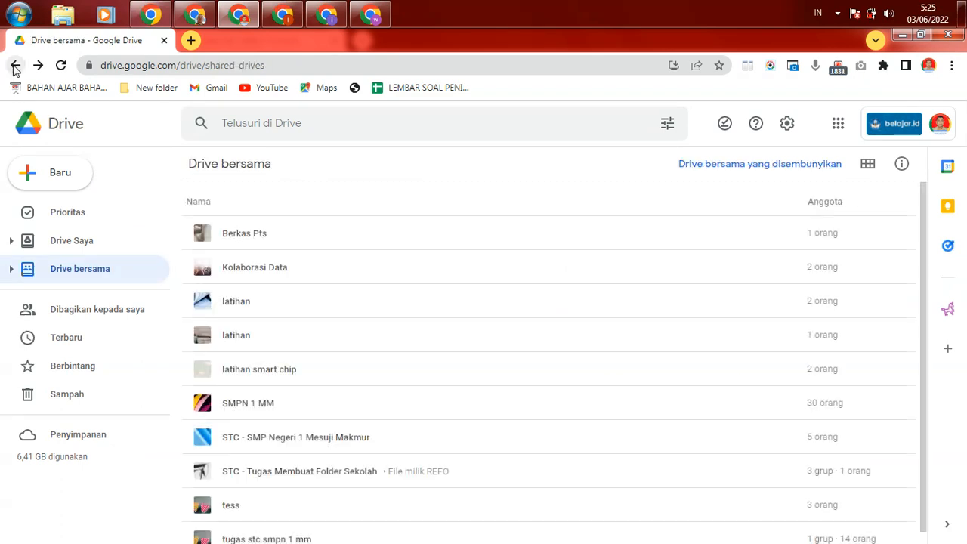
{"action": "right_click", "coordinate": [865, 270]}
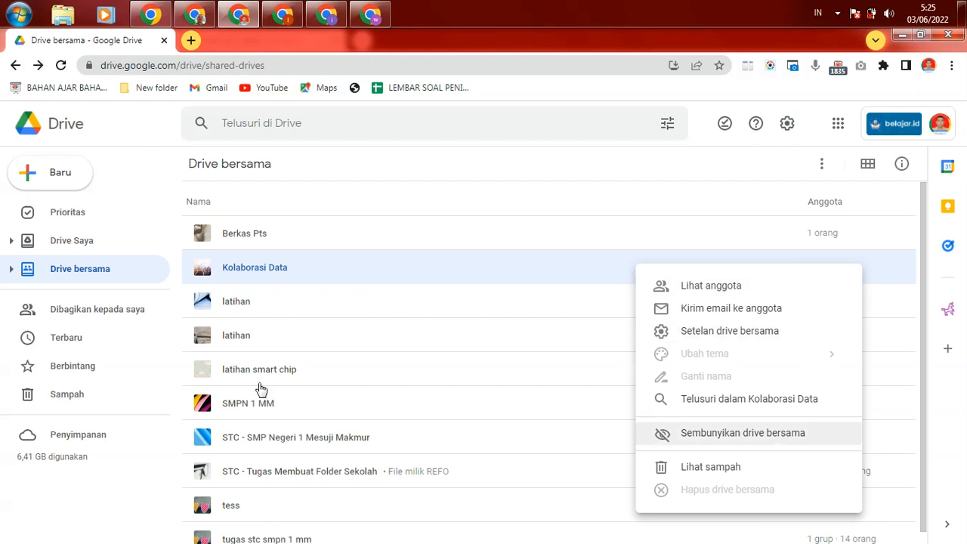
{"action": "left_click", "coordinate": [87, 276]}
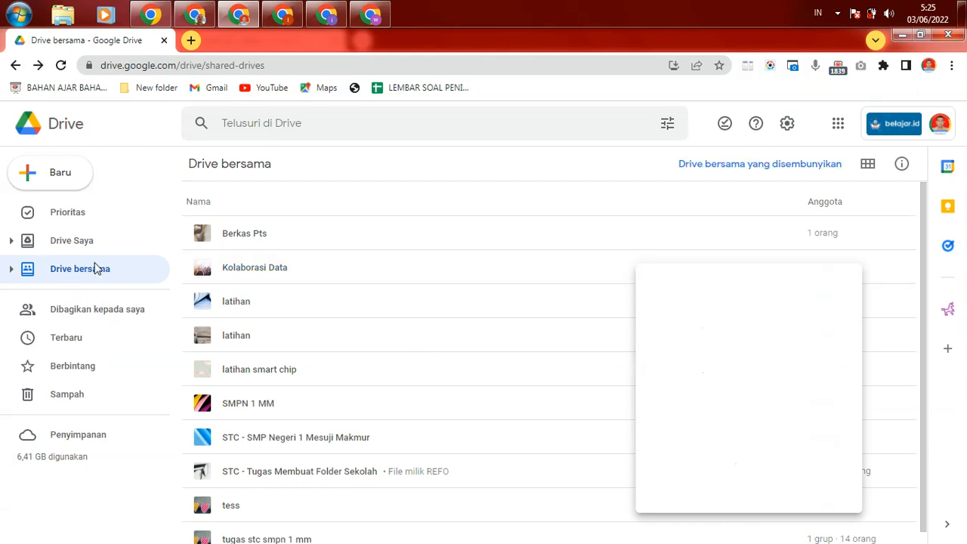
{"action": "right_click", "coordinate": [881, 232]}
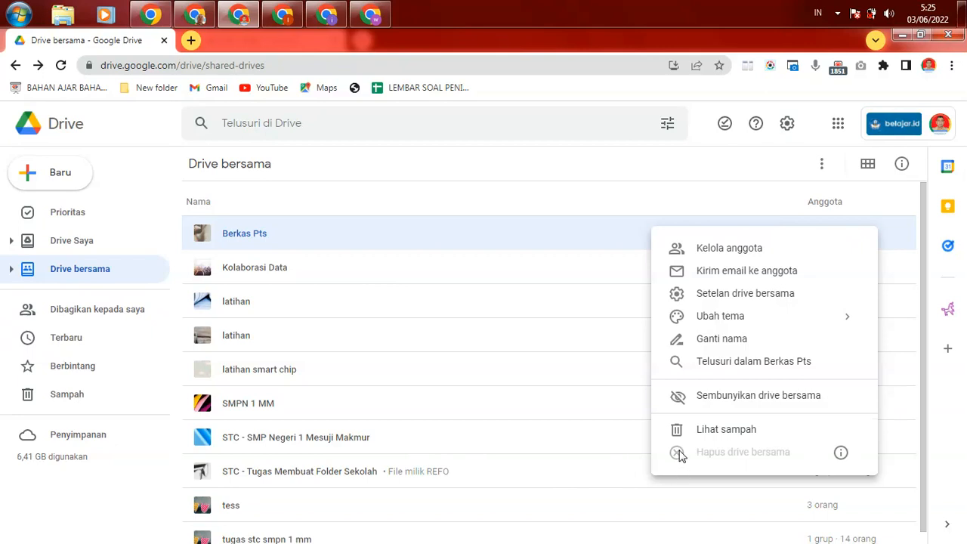
{"action": "left_click", "coordinate": [81, 270]}
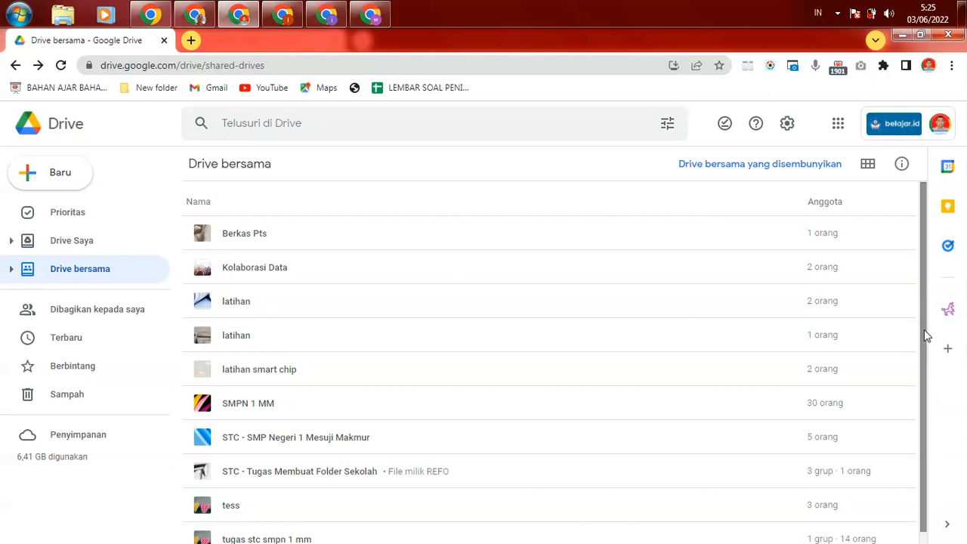
Examine the available actions for the latihan smart chip shared drive
{"action": "left_click_drag", "start_coordinate": [924, 331], "coordinate": [925, 487]}
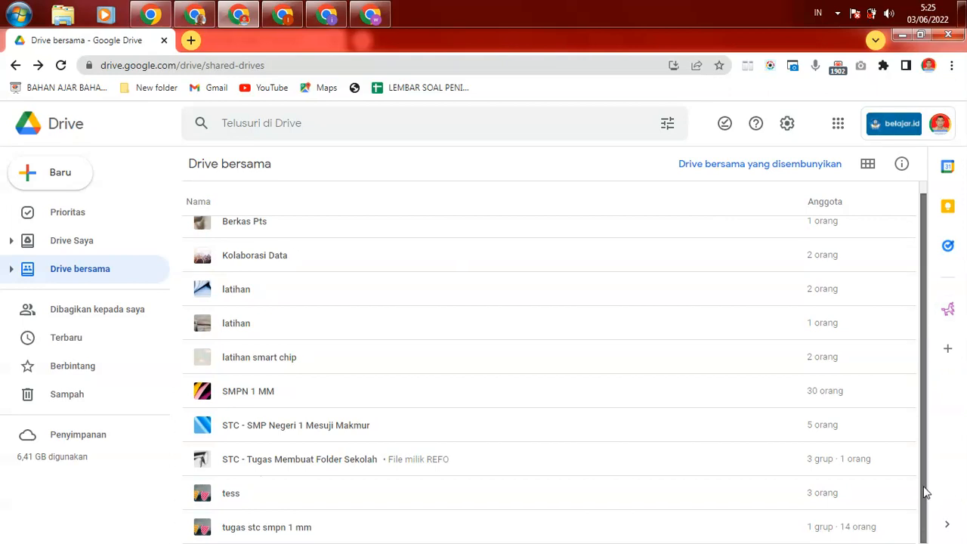
{"action": "right_click", "coordinate": [578, 373]}
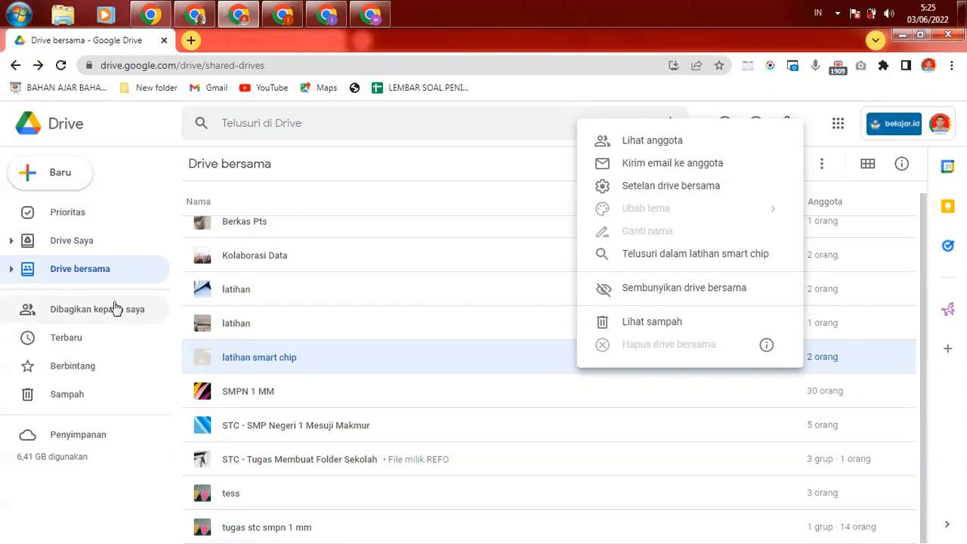
{"action": "left_click", "coordinate": [99, 275]}
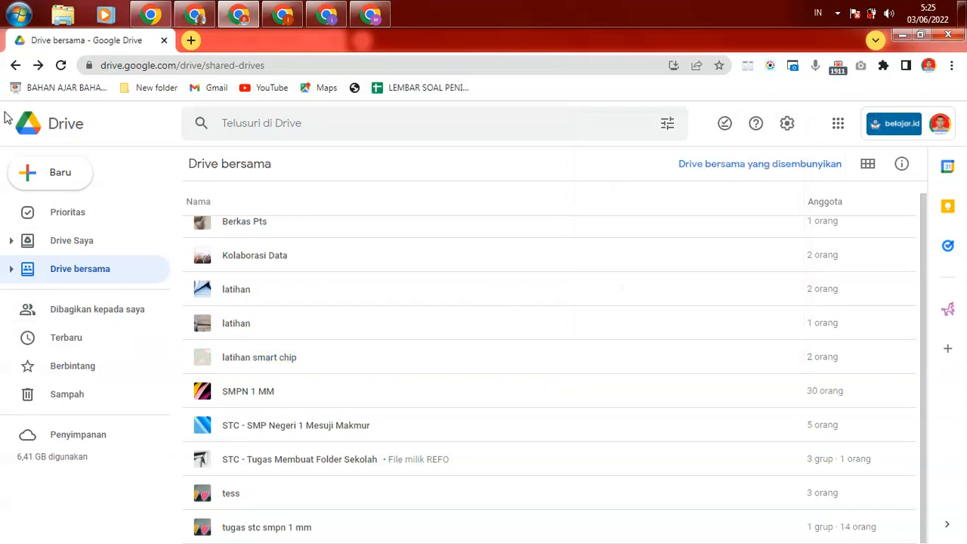
Reopen the shared drives list and check the actions for the one-member latihan drive and the general Drive settings options
{"action": "left_click", "coordinate": [15, 65]}
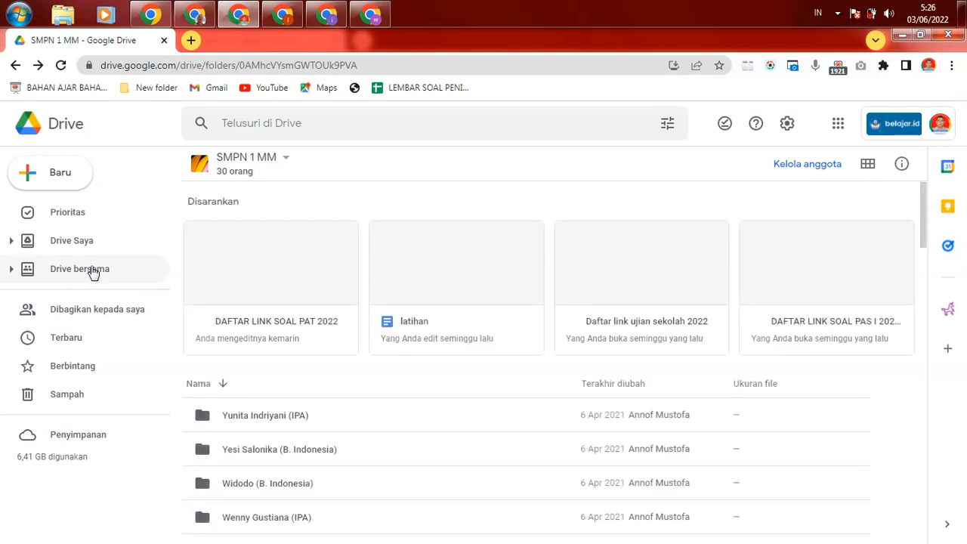
{"action": "left_click", "coordinate": [92, 273]}
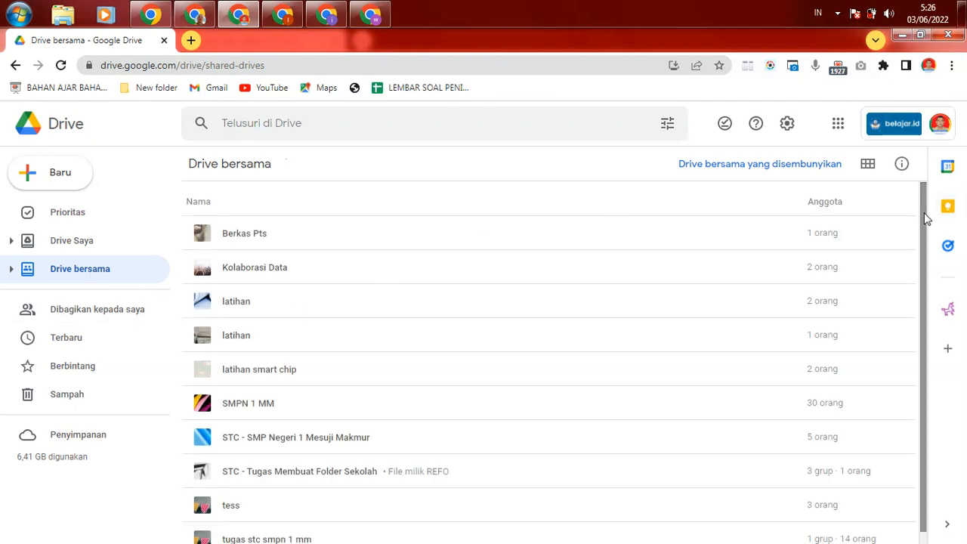
{"action": "scroll", "coordinate": [926, 227], "scroll_direction": "down", "scroll_amount": 1}
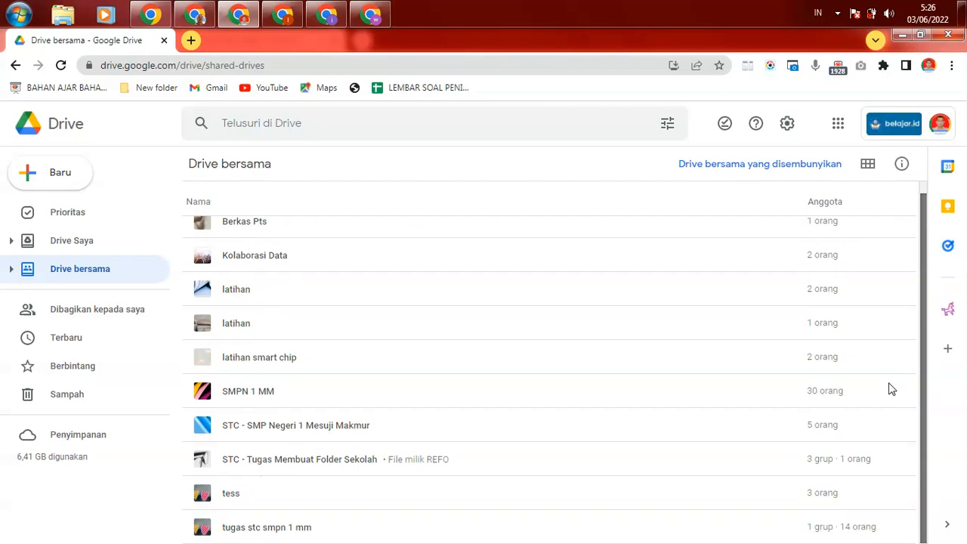
{"action": "right_click", "coordinate": [574, 330]}
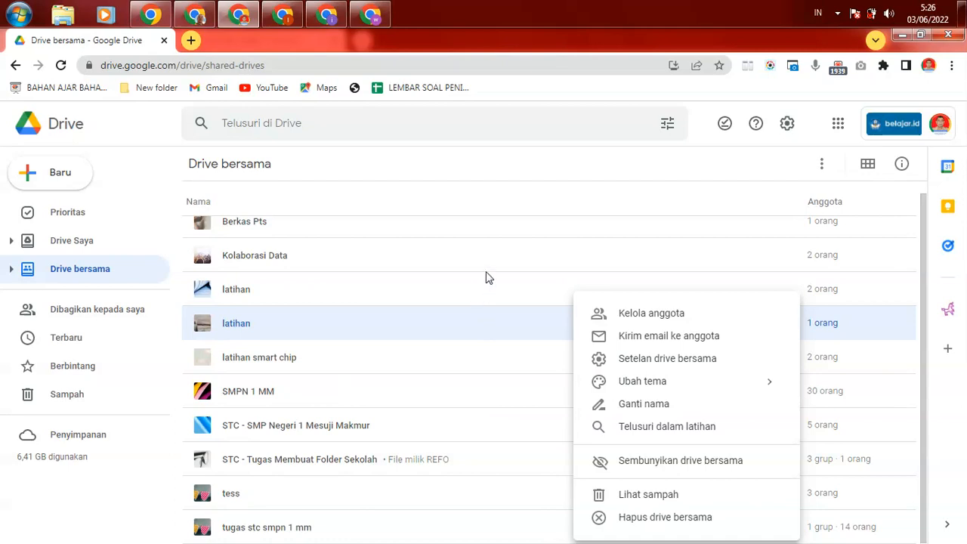
{"action": "left_click", "coordinate": [788, 125]}
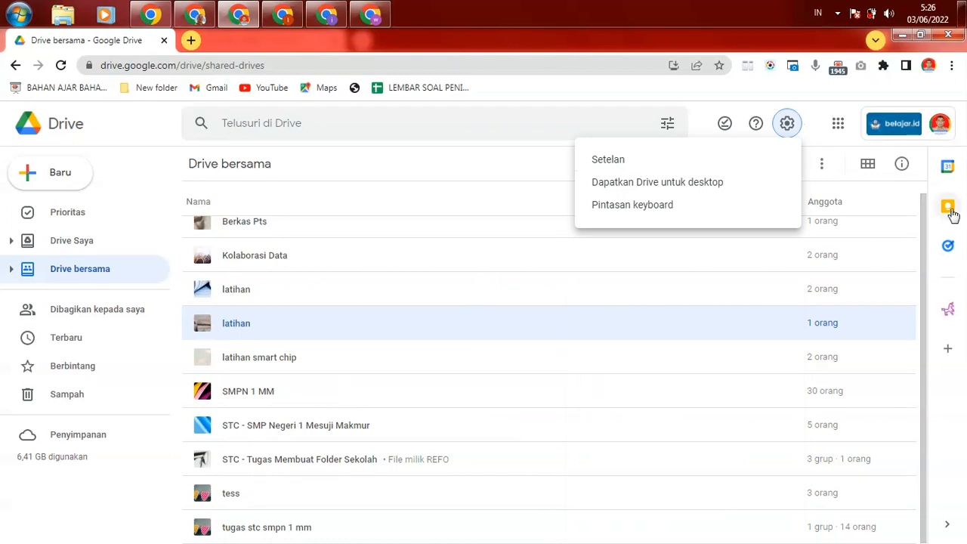
{"action": "left_click", "coordinate": [586, 323]}
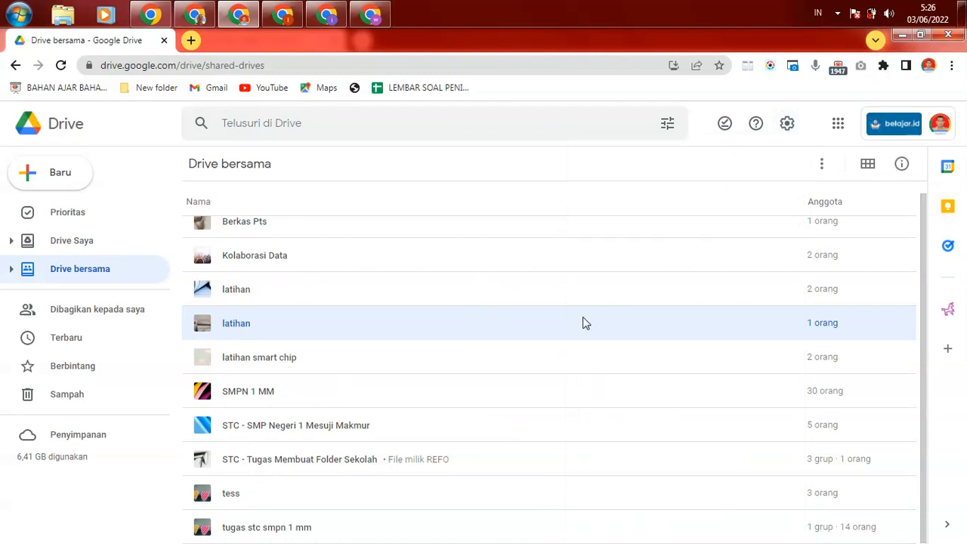
Compare the available actions of the Berkas Pts drive with those of the two-member latihan drive
{"action": "scroll", "coordinate": [552, 226], "scroll_direction": "up", "scroll_amount": 1}
{"action": "left_click", "coordinate": [552, 233]}
{"action": "left_click", "coordinate": [821, 164]}
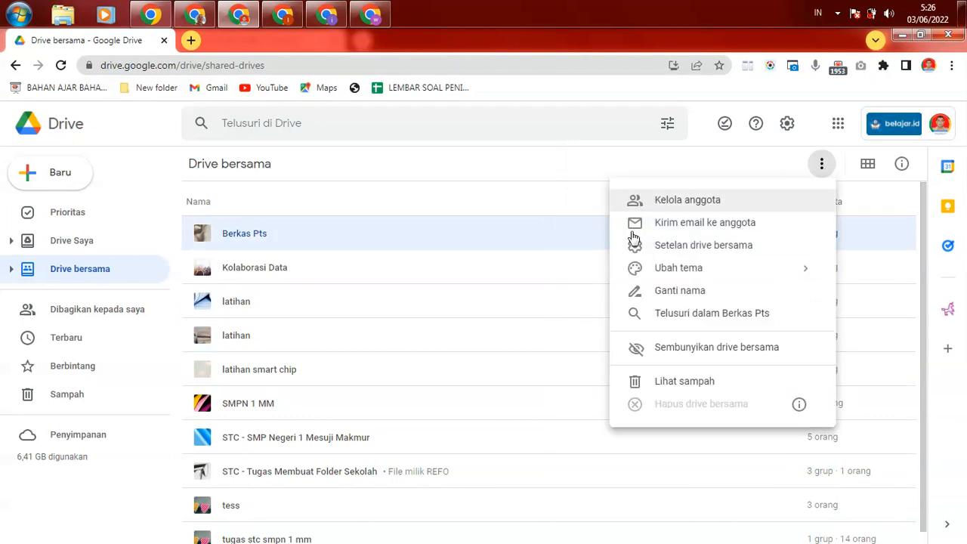
{"action": "right_click", "coordinate": [452, 291]}
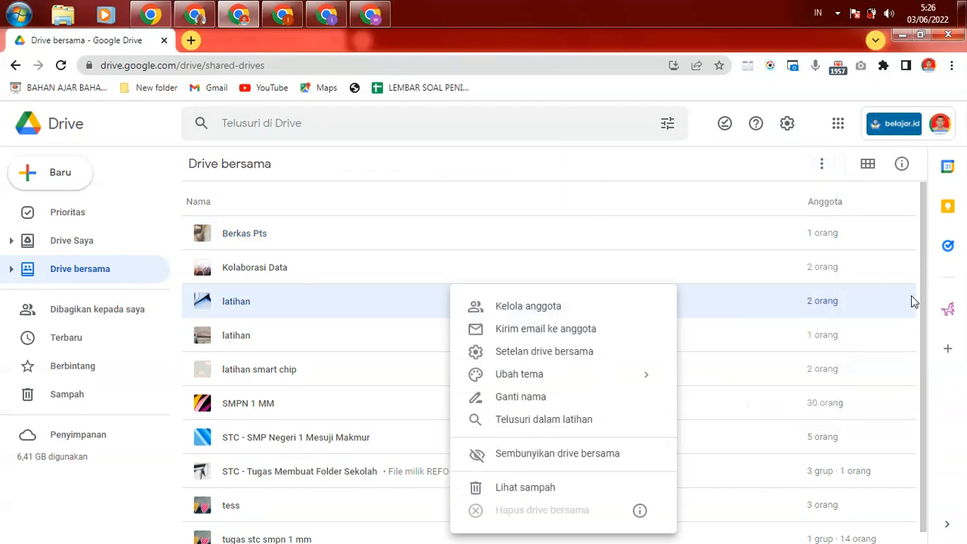
Check the option to create a new shared drive in the manager account, opening its naming dialog and cancelling it
{"action": "left_click_drag", "start_coordinate": [925, 284], "coordinate": [891, 443]}
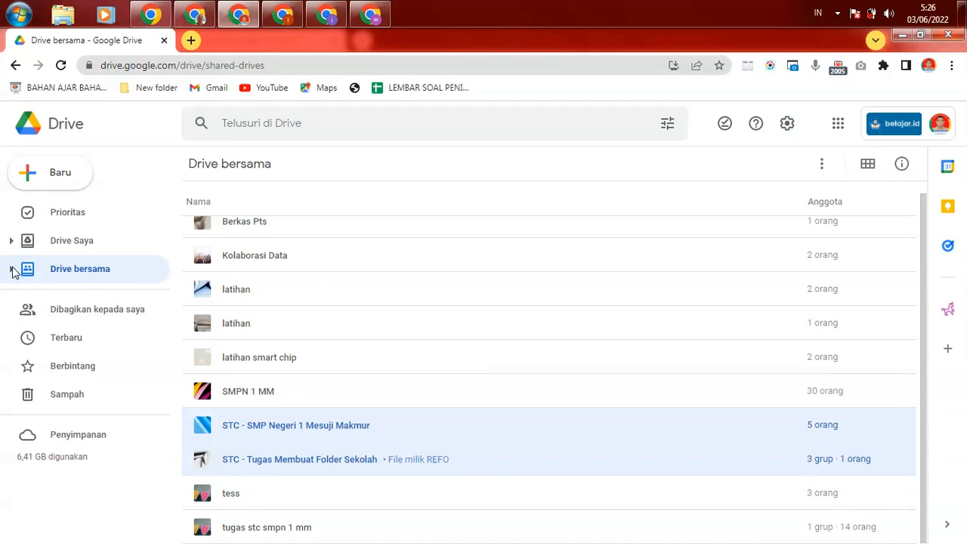
{"action": "right_click", "coordinate": [50, 278]}
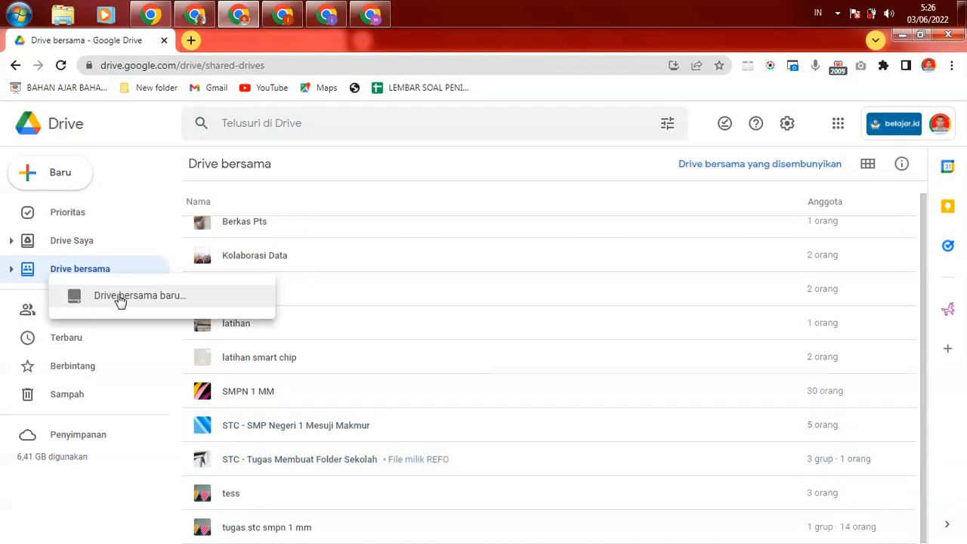
{"action": "left_click", "coordinate": [94, 270]}
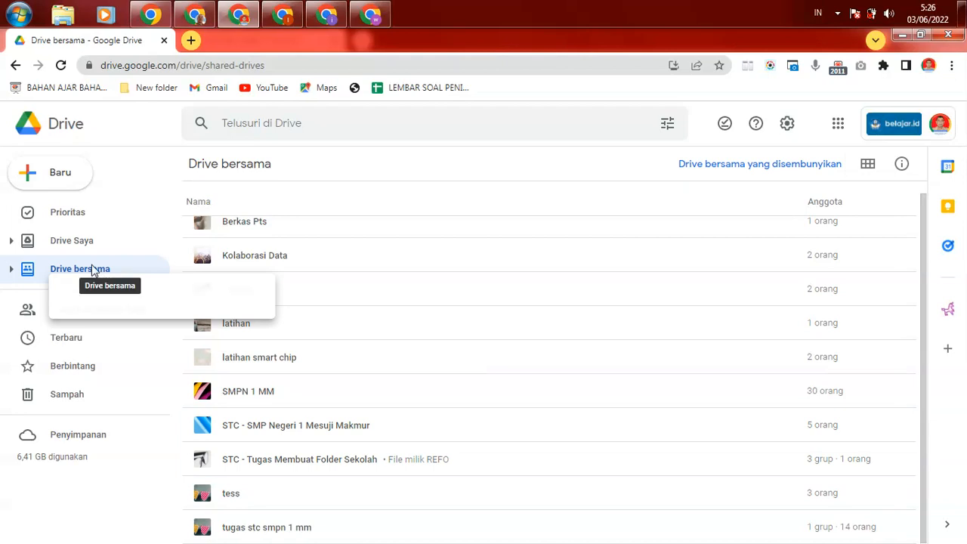
{"action": "right_click", "coordinate": [92, 270]}
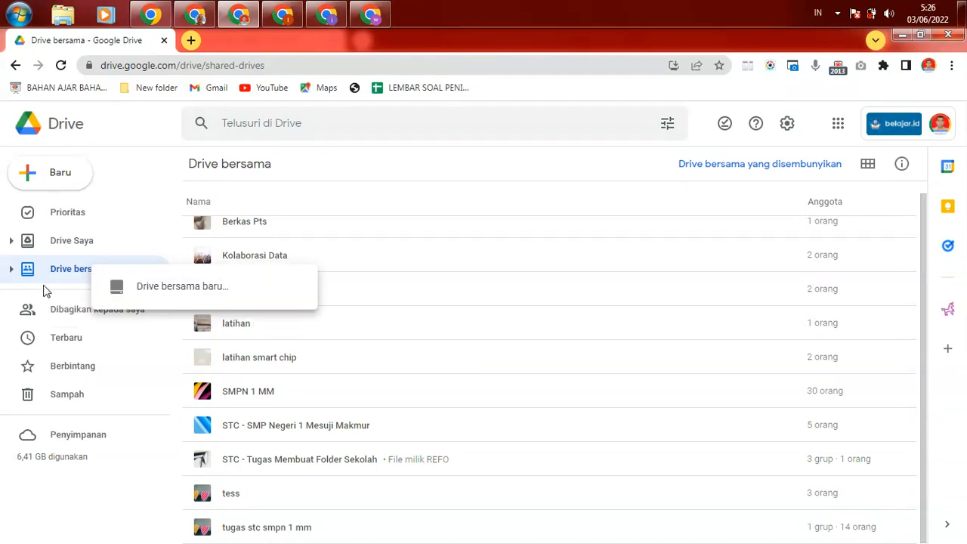
{"action": "left_click", "coordinate": [162, 289]}
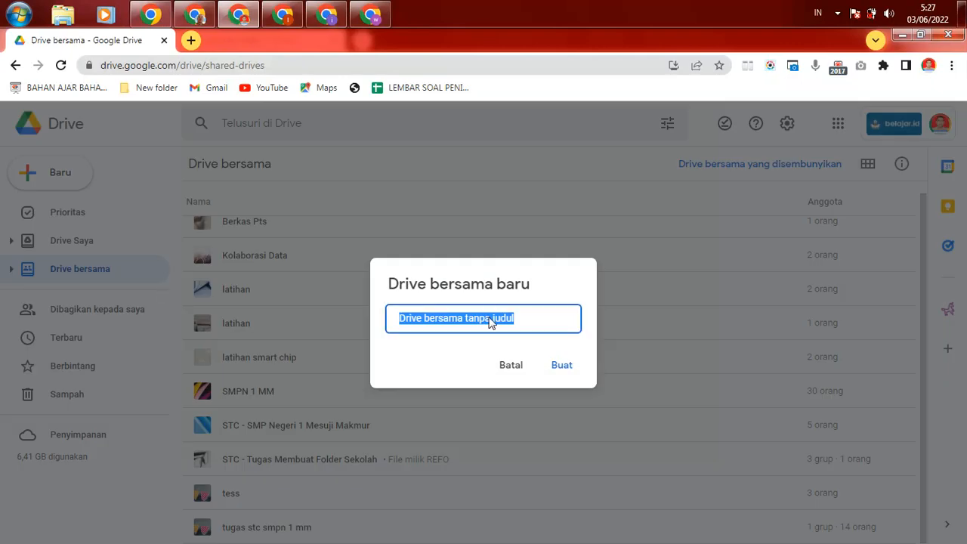
{"action": "left_click", "coordinate": [509, 369]}
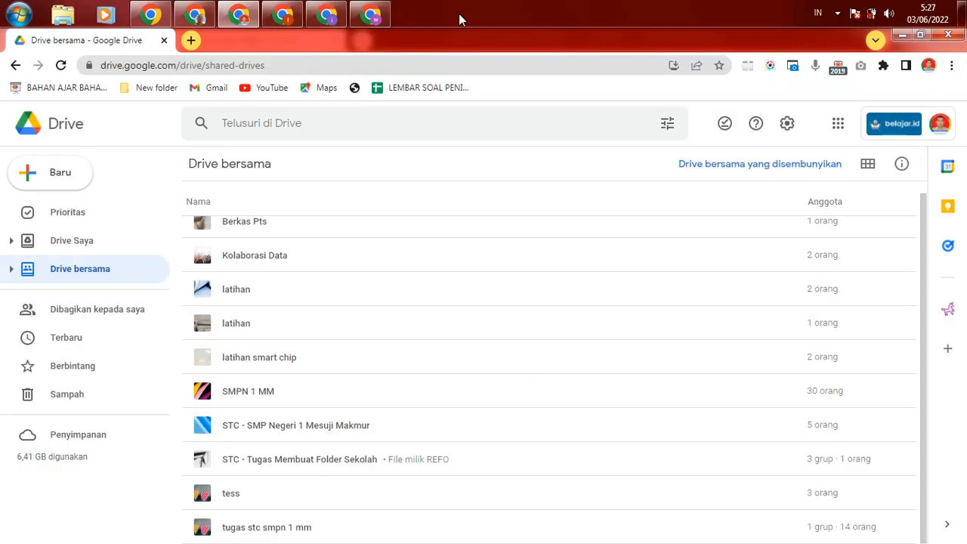
Switch to the outside viewer account and check whether its shared drives area allows creating a new shared drive
{"action": "left_click", "coordinate": [370, 14]}
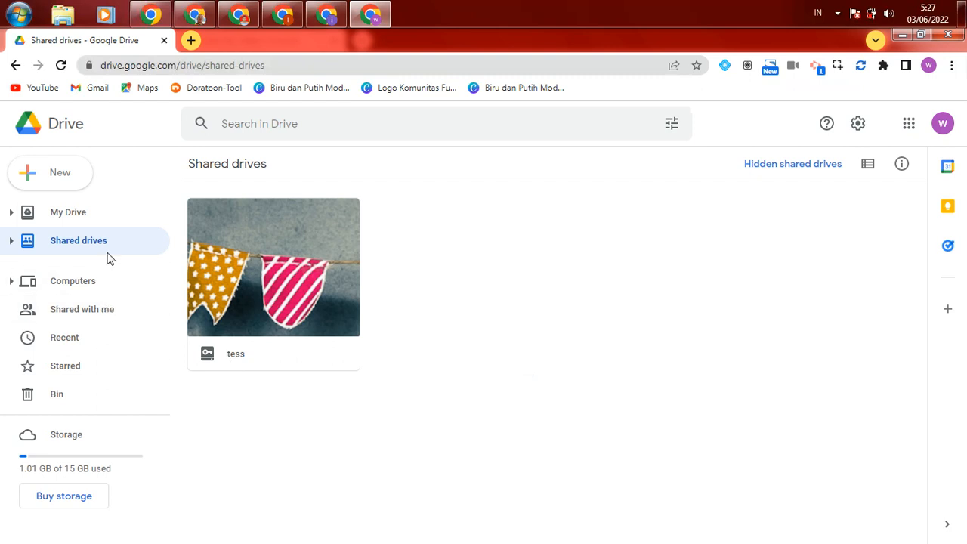
{"action": "right_click", "coordinate": [84, 239]}
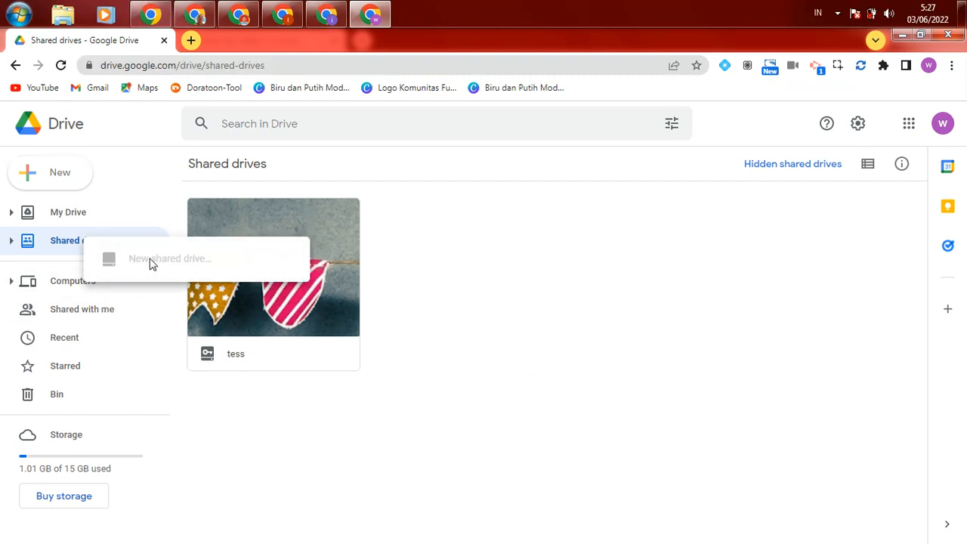
{"action": "right_click", "coordinate": [665, 304]}
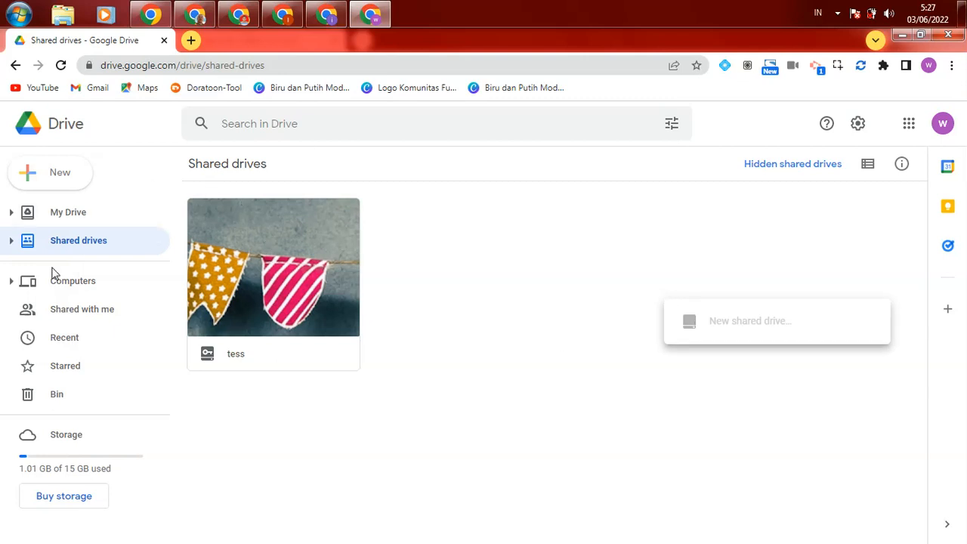
{"action": "right_click", "coordinate": [64, 244]}
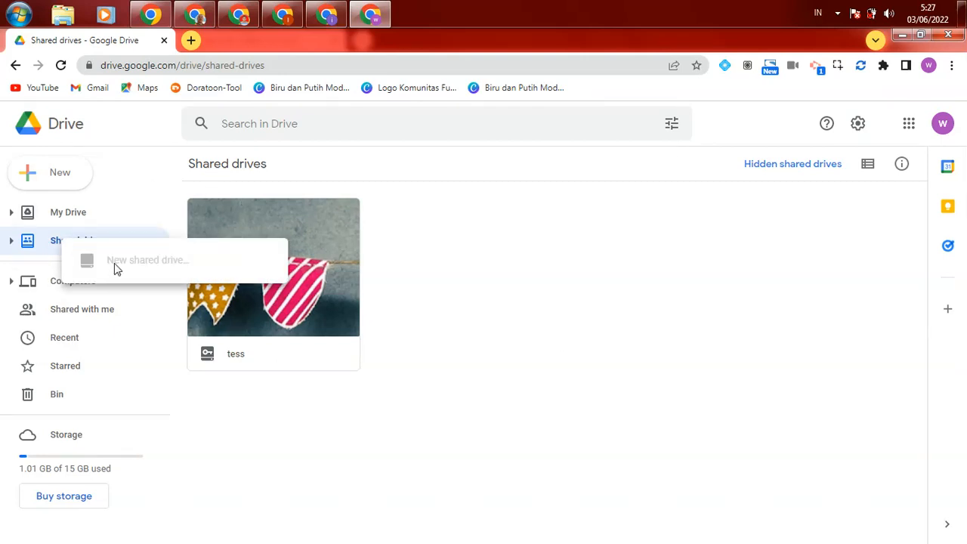
Return to the manager account and compare its new shared drive option with that of the outside account
{"action": "left_click", "coordinate": [238, 14]}
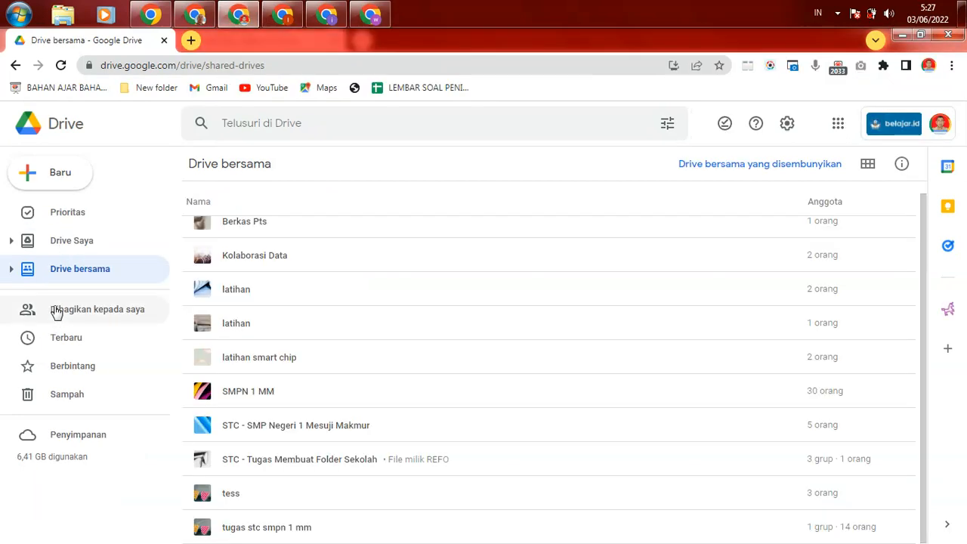
{"action": "right_click", "coordinate": [84, 269]}
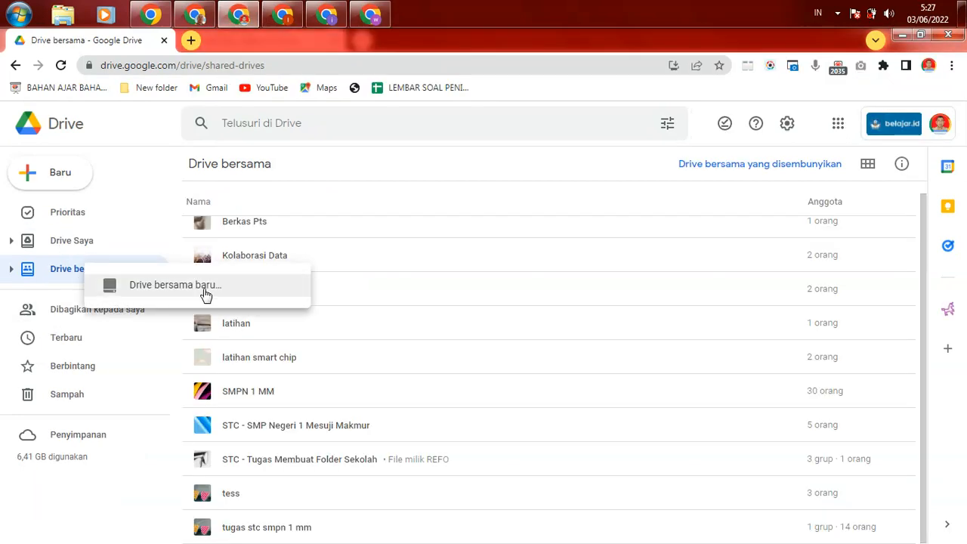
{"action": "left_click", "coordinate": [534, 287]}
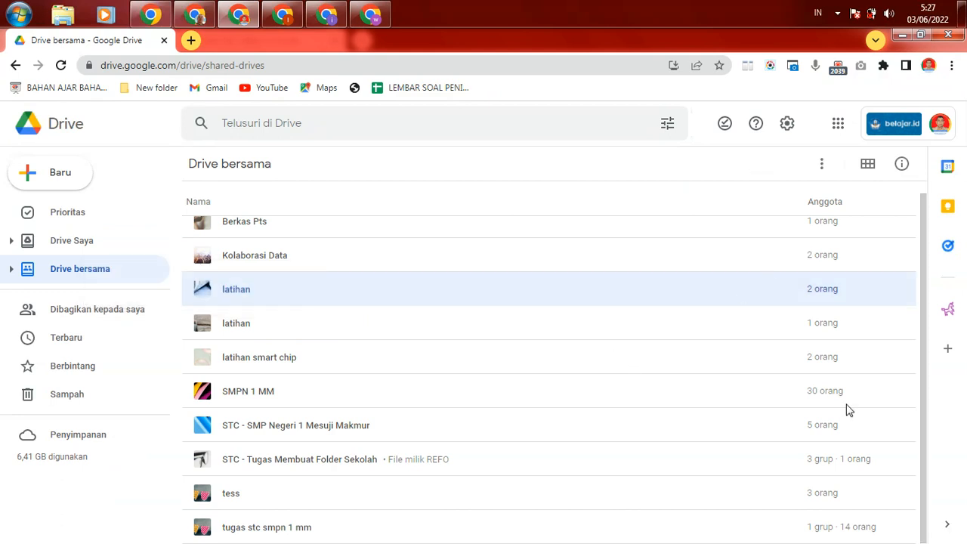
Switch to the outside viewer account and open the aakk document from the tess shared drive
{"action": "left_click", "coordinate": [371, 18]}
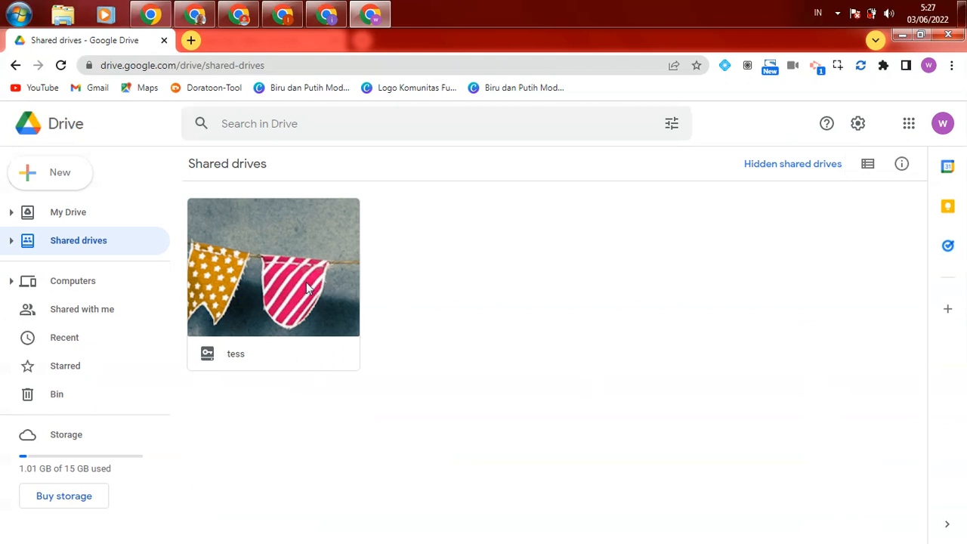
{"action": "double_click", "coordinate": [324, 273]}
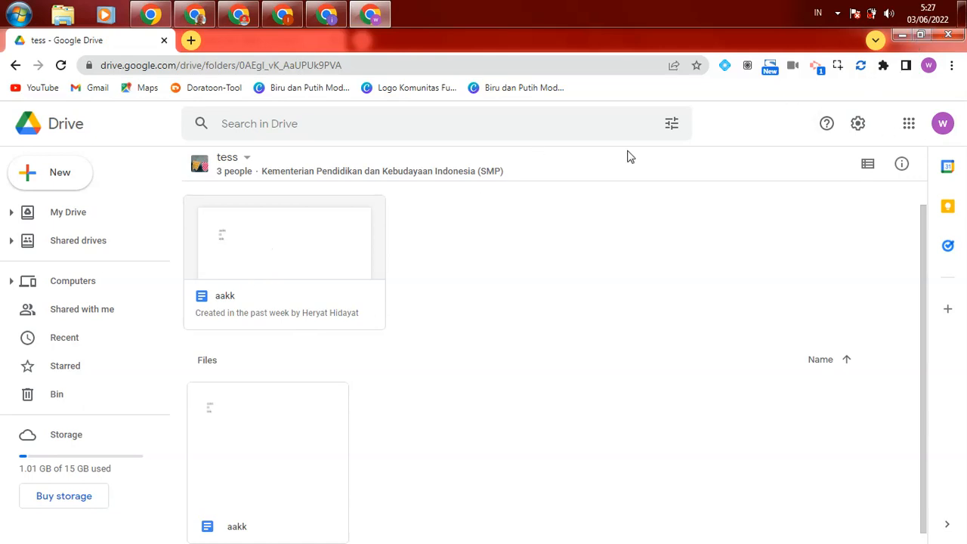
{"action": "left_click", "coordinate": [275, 255]}
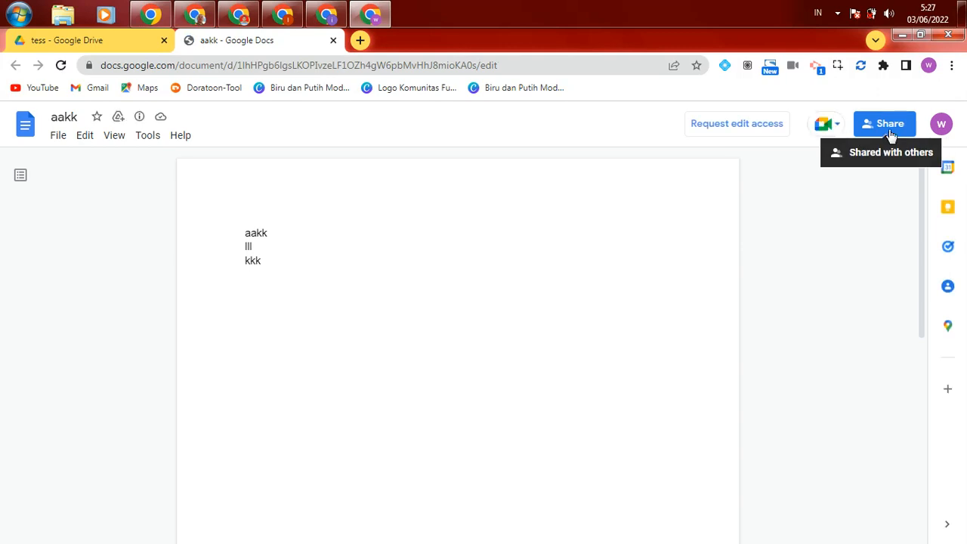
Examine the sharing dialog and the file options available to the viewer account for the aakk document
{"action": "left_click", "coordinate": [897, 125]}
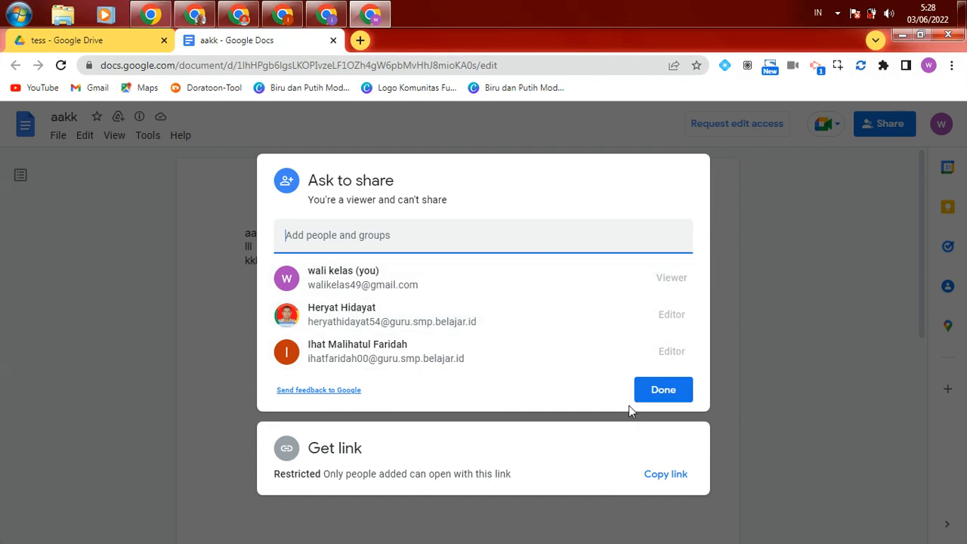
{"action": "left_click", "coordinate": [663, 390]}
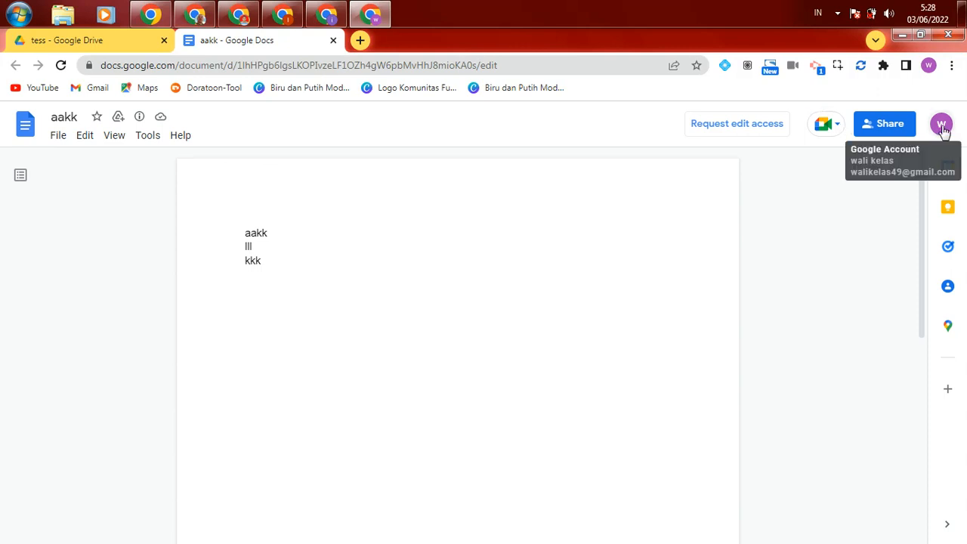
{"action": "left_click", "coordinate": [898, 128]}
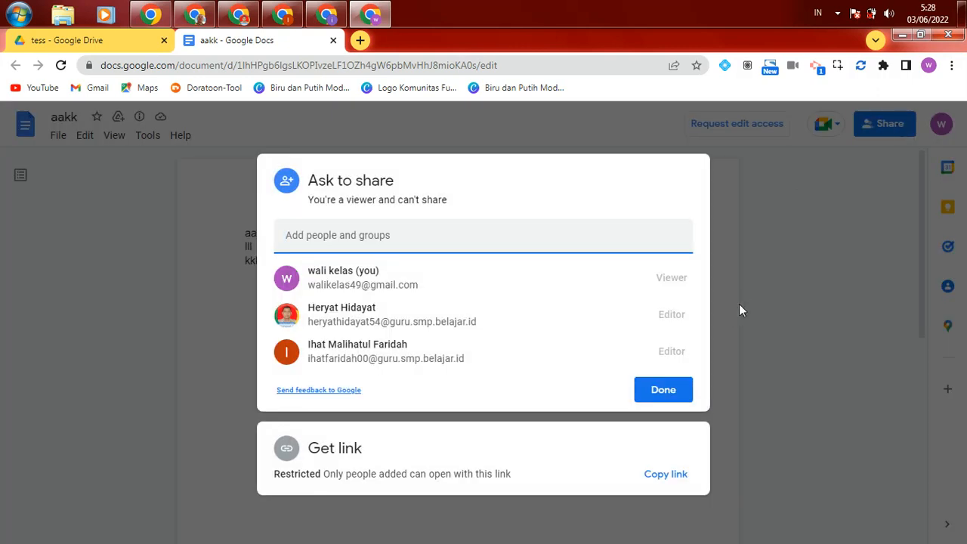
{"action": "left_click", "coordinate": [856, 221]}
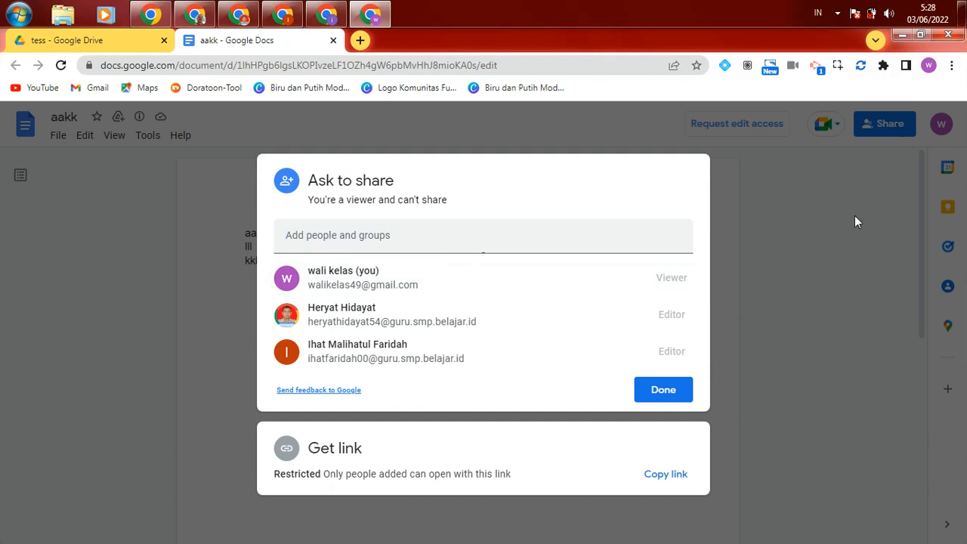
{"action": "left_click", "coordinate": [58, 140]}
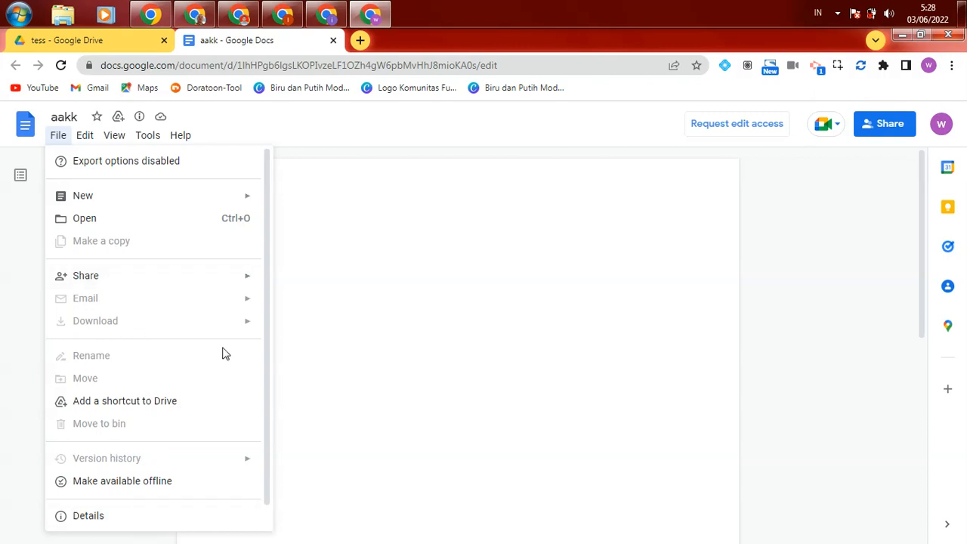
{"action": "left_click", "coordinate": [372, 290]}
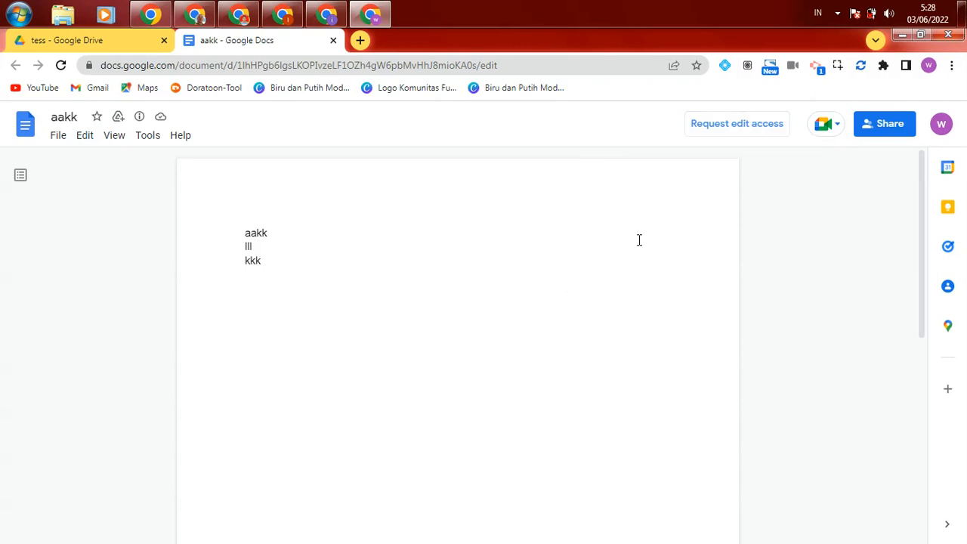
In the manager account, open the tess drive's member management and display its shared drive settings
{"action": "left_click", "coordinate": [240, 14]}
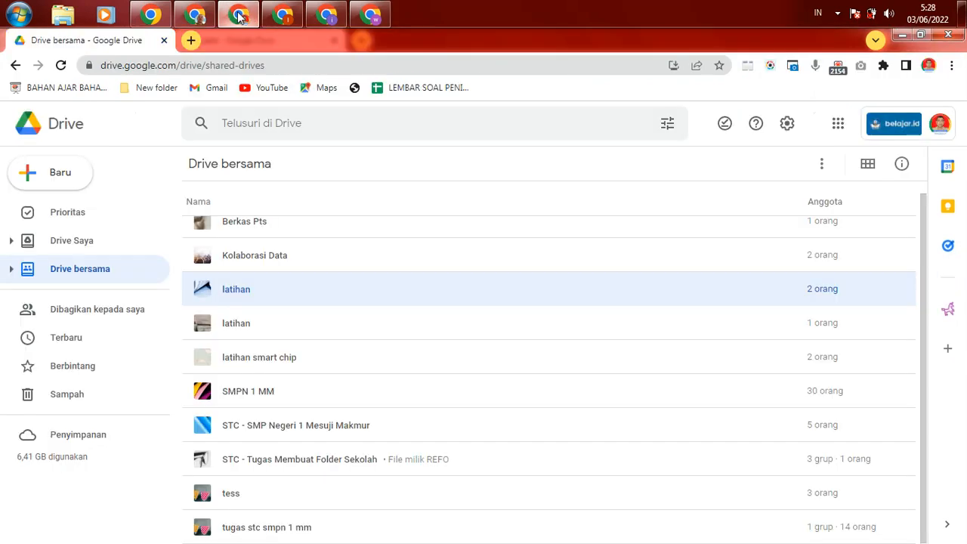
{"action": "double_click", "coordinate": [232, 494]}
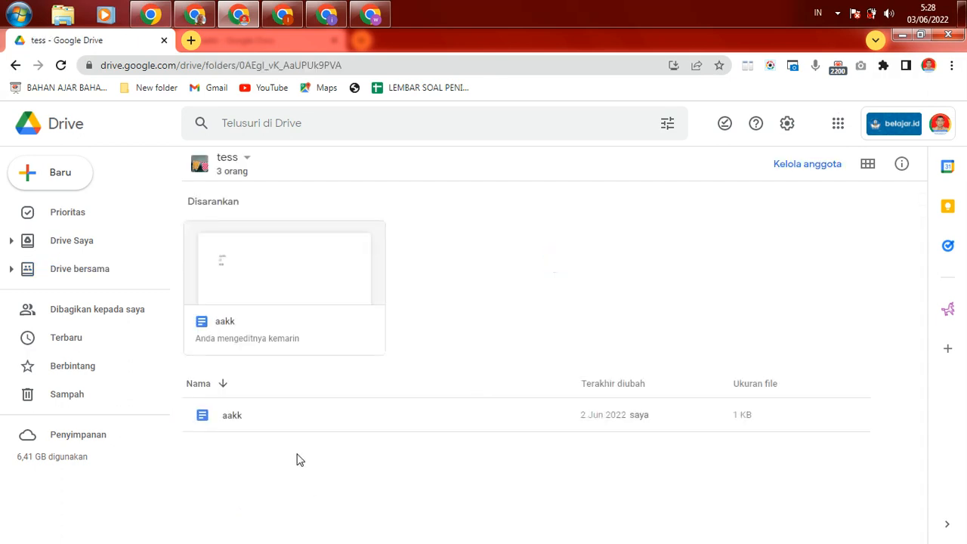
{"action": "left_click", "coordinate": [798, 171]}
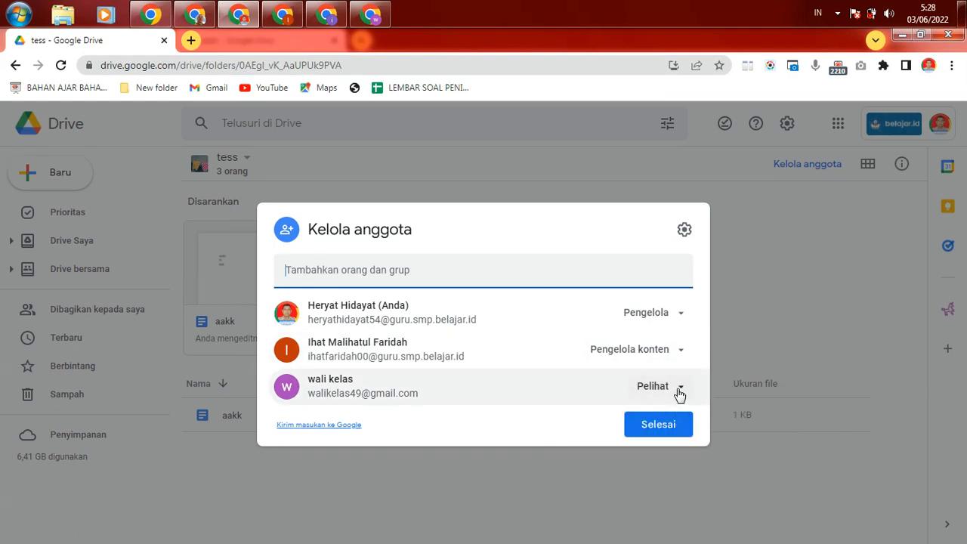
{"action": "left_click", "coordinate": [683, 229]}
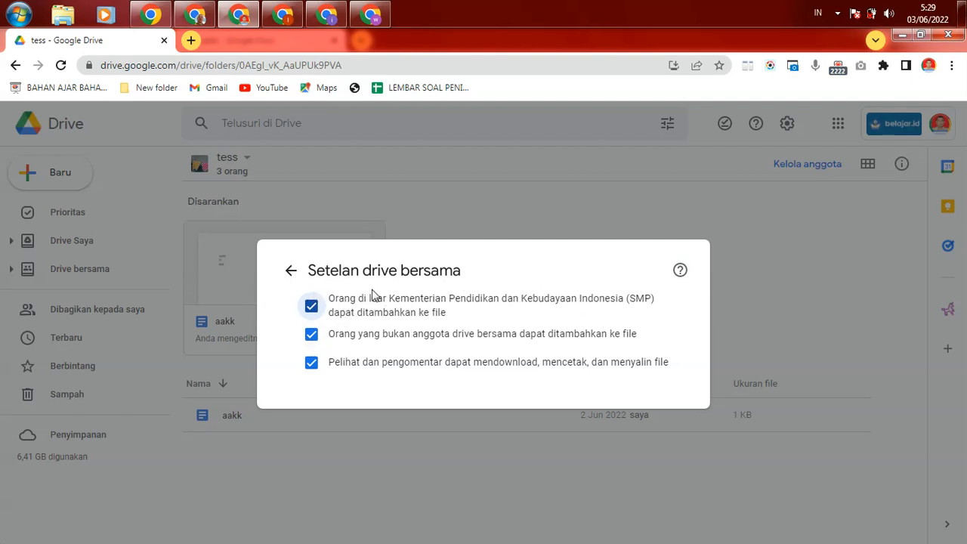
Disallow adding people outside the organization to tess files, re-enable the option, and close the shared drive settings
{"action": "left_click", "coordinate": [310, 306]}
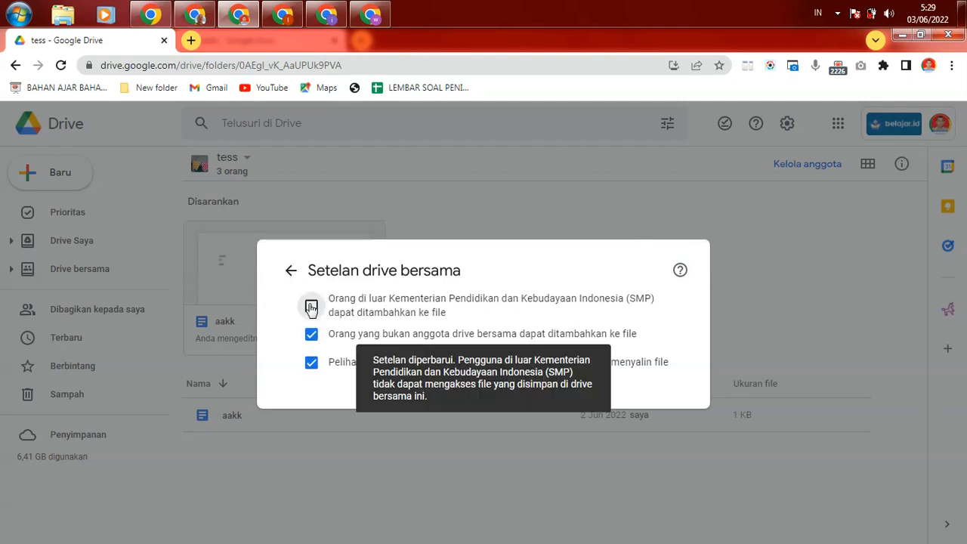
{"action": "left_click", "coordinate": [311, 306]}
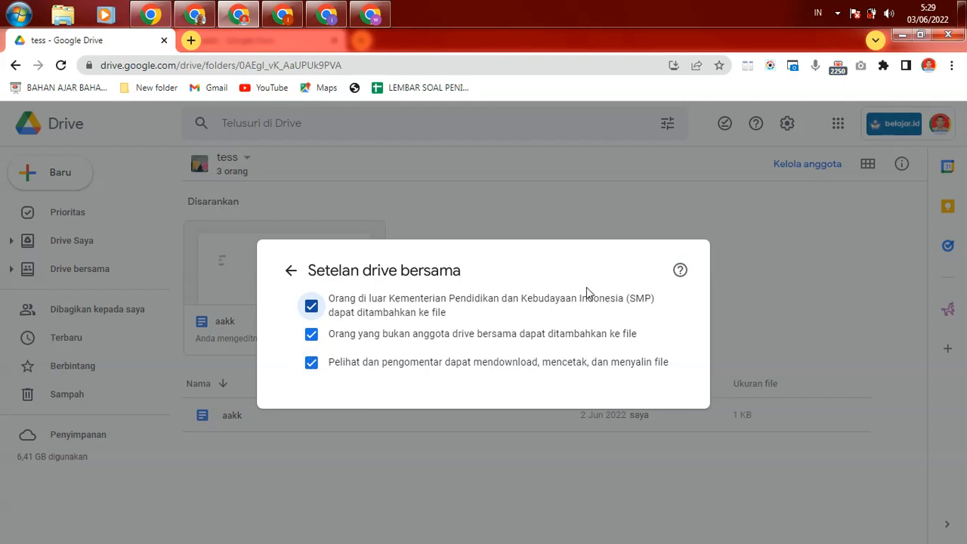
{"action": "left_click", "coordinate": [772, 288]}
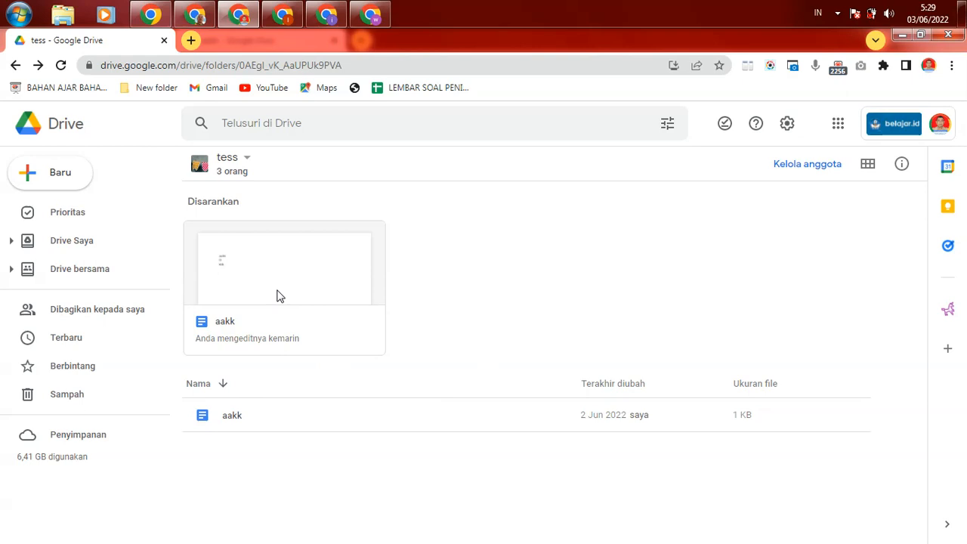
Open aakk in the manager account, examine its member access and download, print and copy setting, and return to the outside viewer's document
{"action": "left_click", "coordinate": [367, 12]}
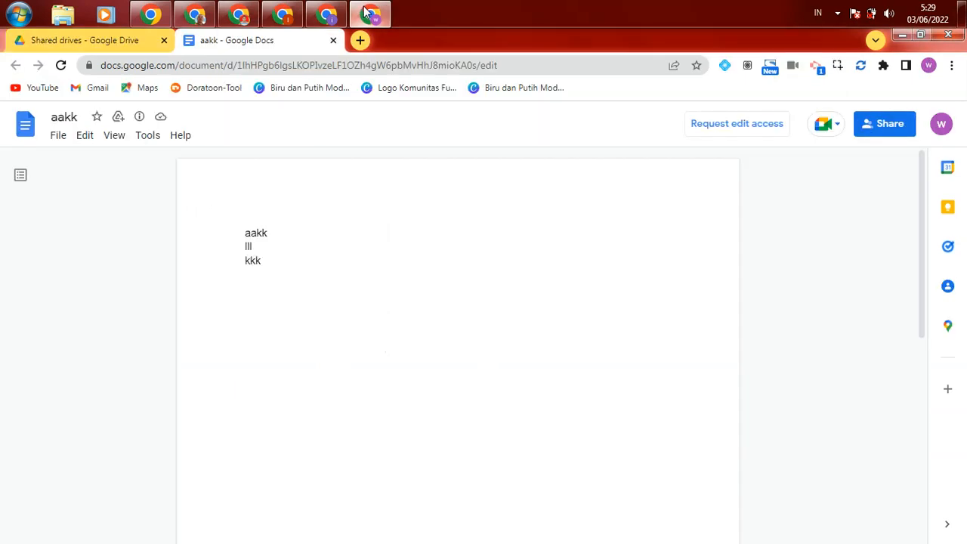
{"action": "left_click", "coordinate": [239, 15]}
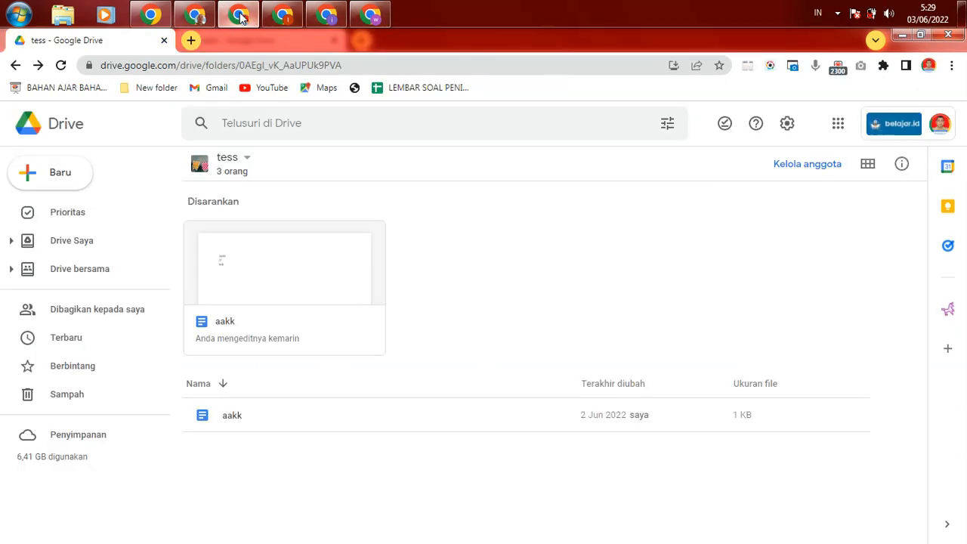
{"action": "double_click", "coordinate": [255, 309]}
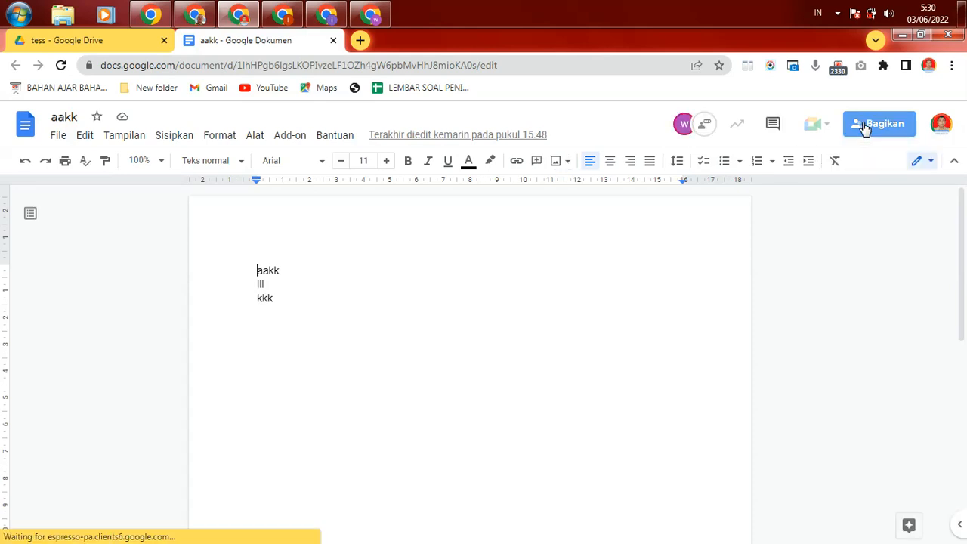
{"action": "left_click", "coordinate": [865, 126]}
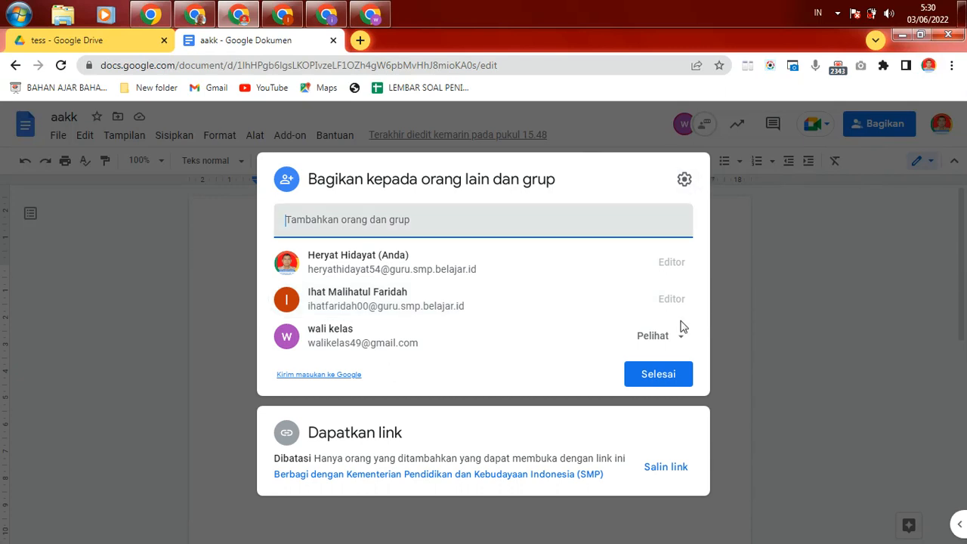
{"action": "left_click", "coordinate": [684, 180]}
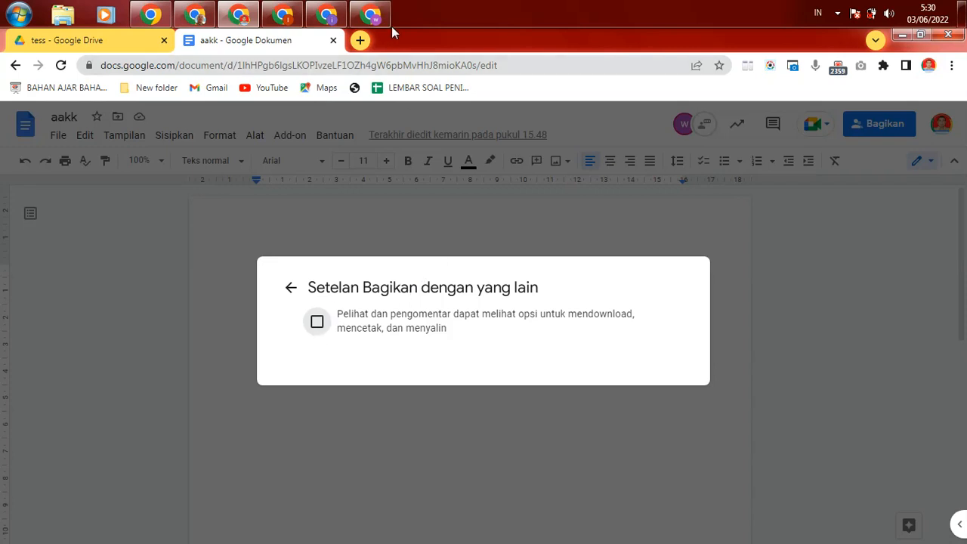
{"action": "left_click", "coordinate": [371, 15]}
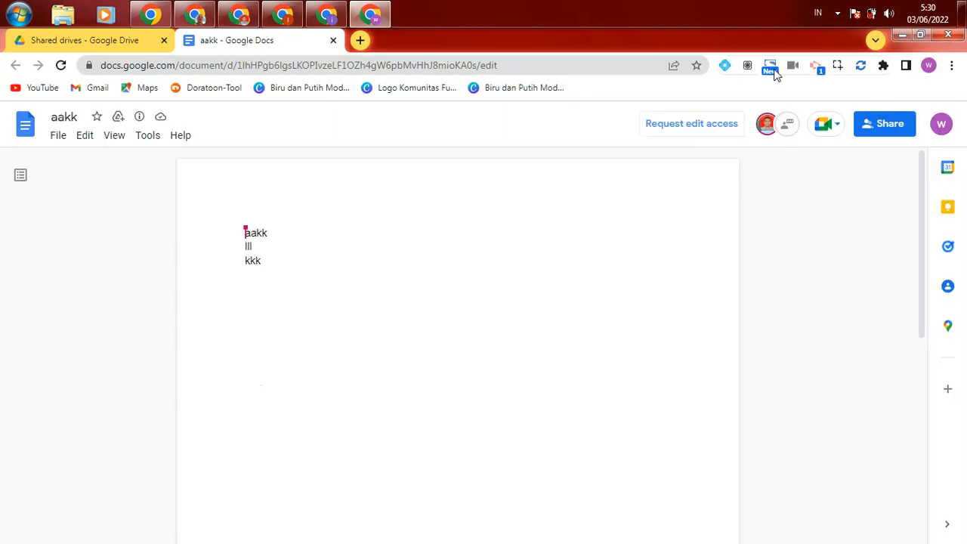
Examine the viewer's file options for aakk, and in the manager account enable downloading, printing and copying for viewers and commenters
{"action": "left_click", "coordinate": [58, 135]}
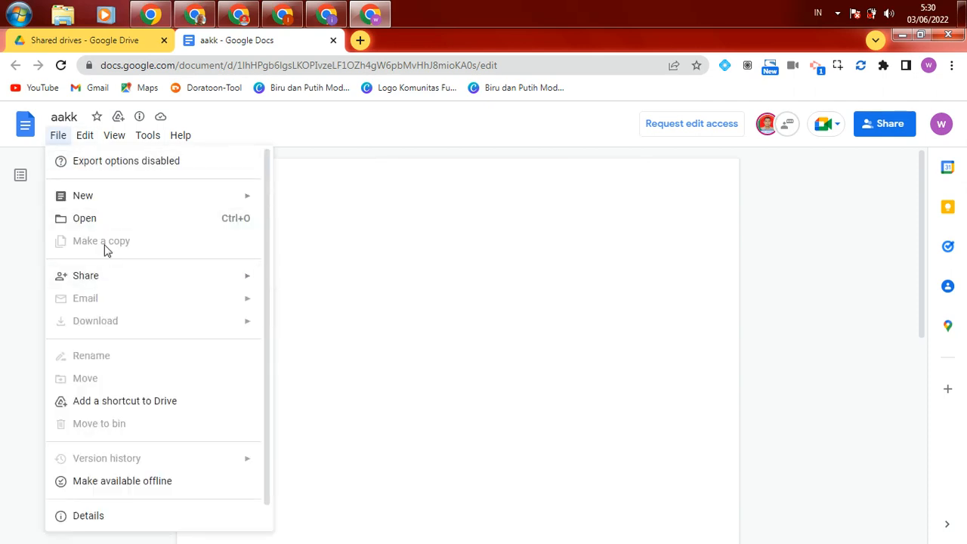
{"action": "left_click", "coordinate": [424, 252]}
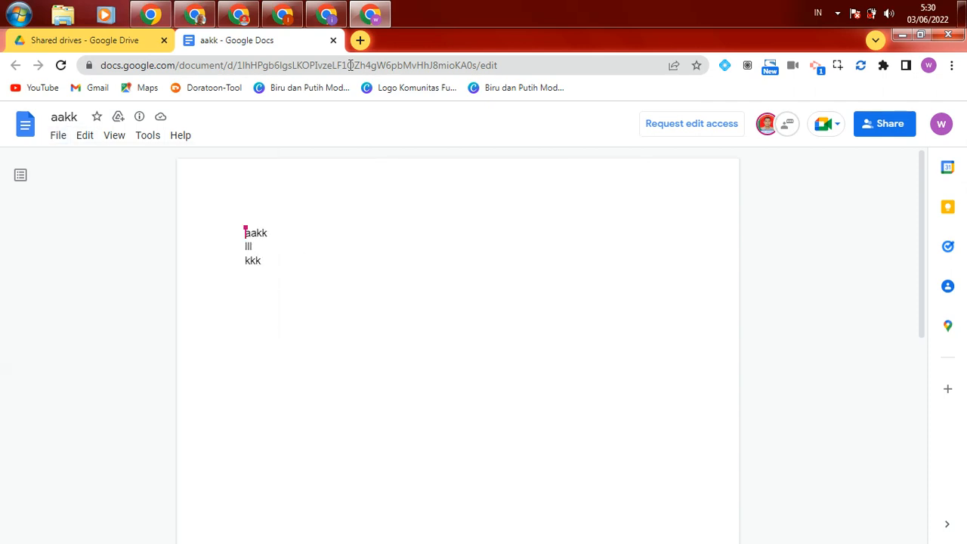
{"action": "left_click", "coordinate": [240, 16]}
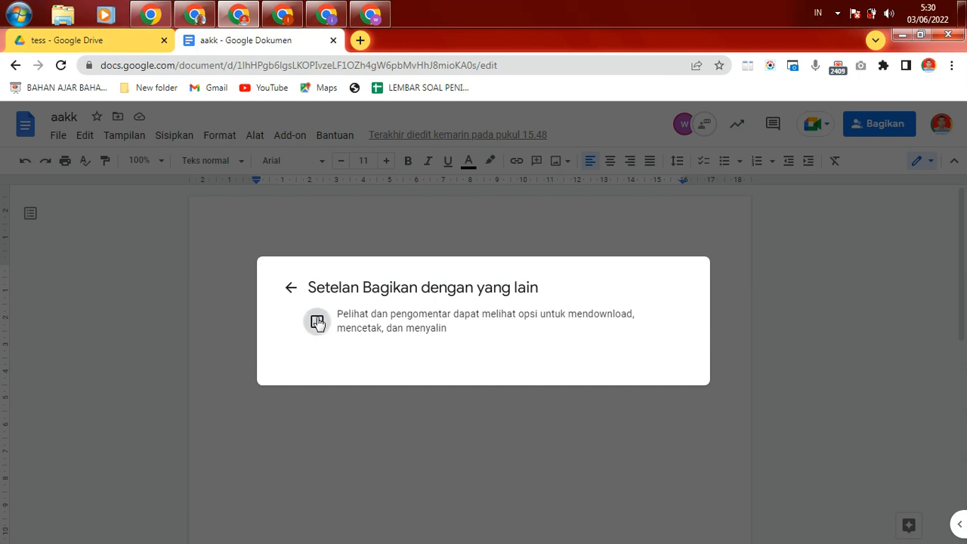
{"action": "left_click", "coordinate": [317, 323]}
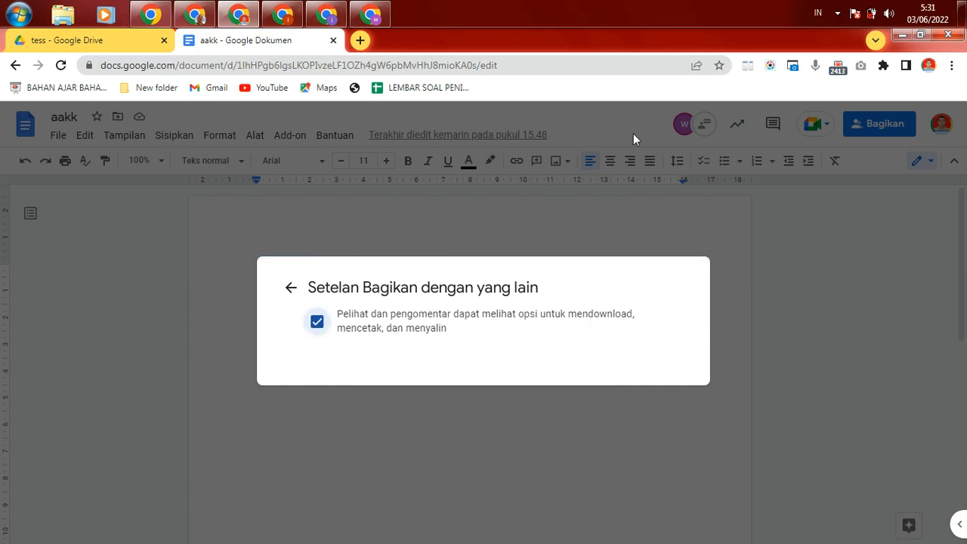
In the outside viewer's account, examine the file options for aakk, including the available download formats and copying
{"action": "left_click", "coordinate": [371, 14]}
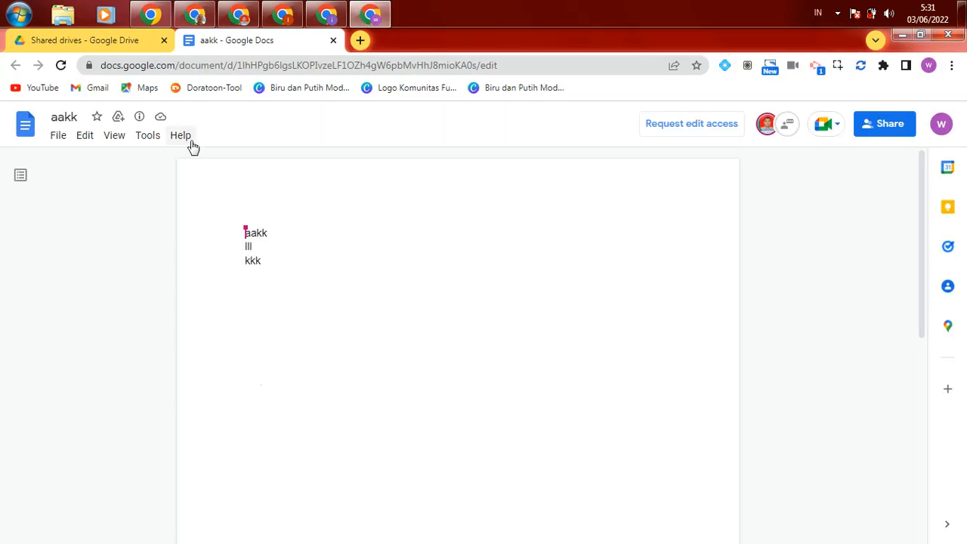
{"action": "left_click", "coordinate": [56, 140]}
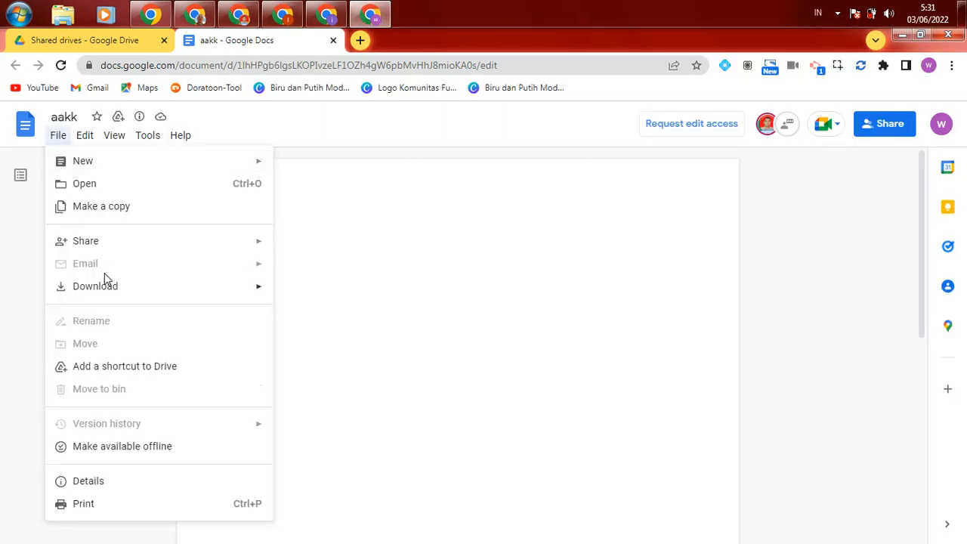
{"action": "mouse_move", "coordinate": [182, 295]}
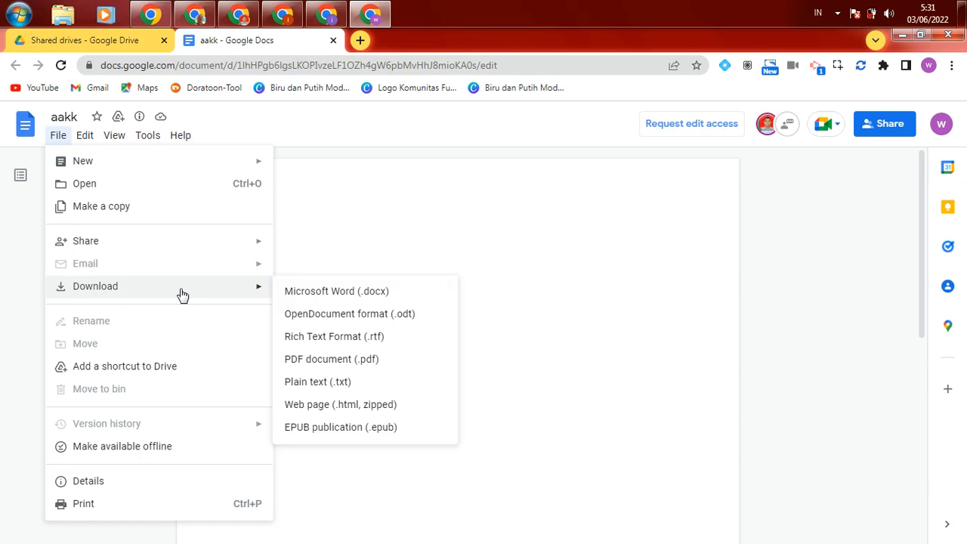
{"action": "mouse_move", "coordinate": [183, 250]}
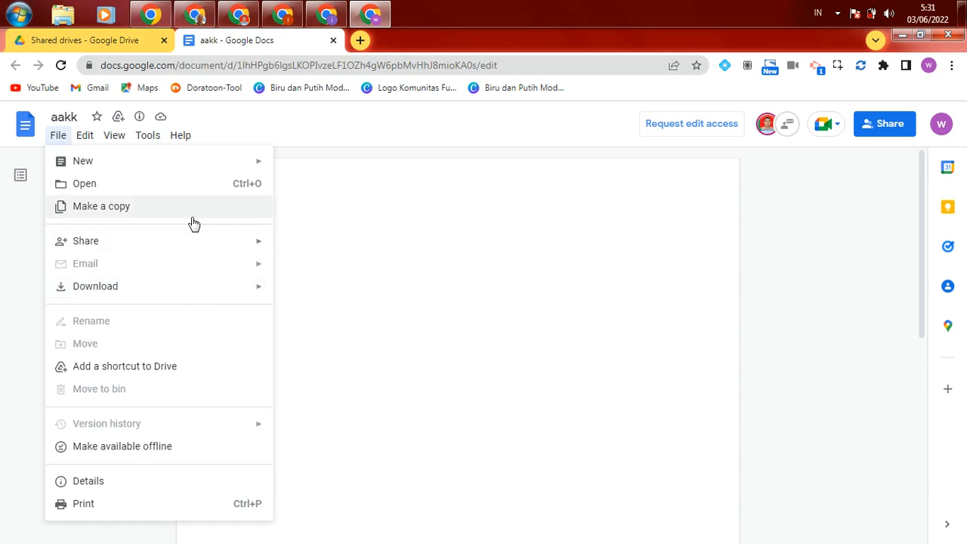
Close aakk's sharing settings in the manager account and recheck the copy and download options in the viewer account
{"action": "left_click", "coordinate": [238, 15]}
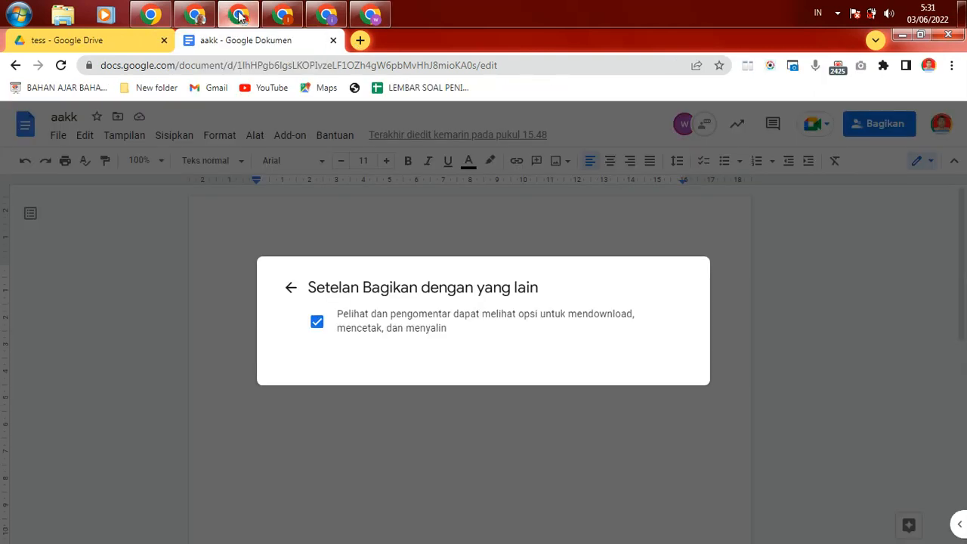
{"action": "left_click", "coordinate": [334, 414]}
{"action": "left_click", "coordinate": [372, 16]}
{"action": "left_click", "coordinate": [76, 301]}
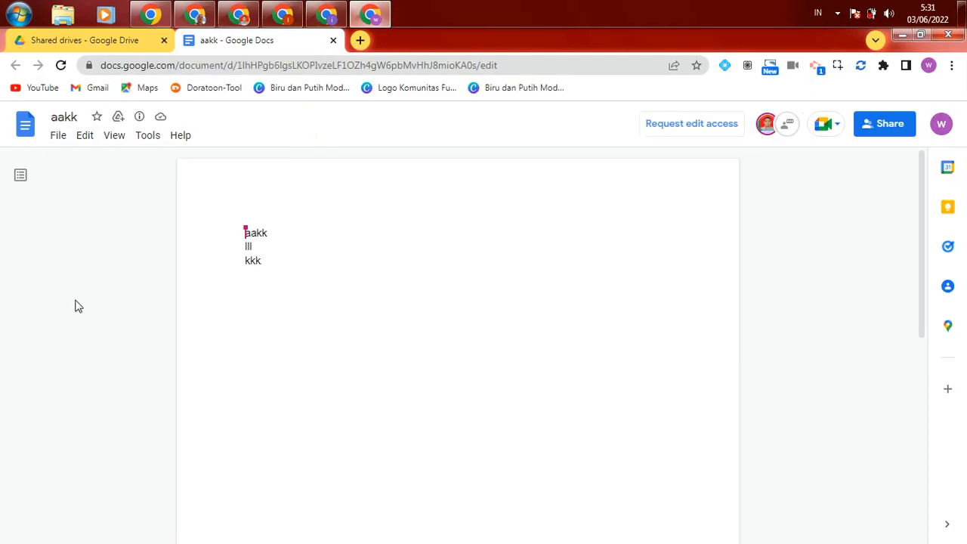
{"action": "left_click", "coordinate": [59, 139]}
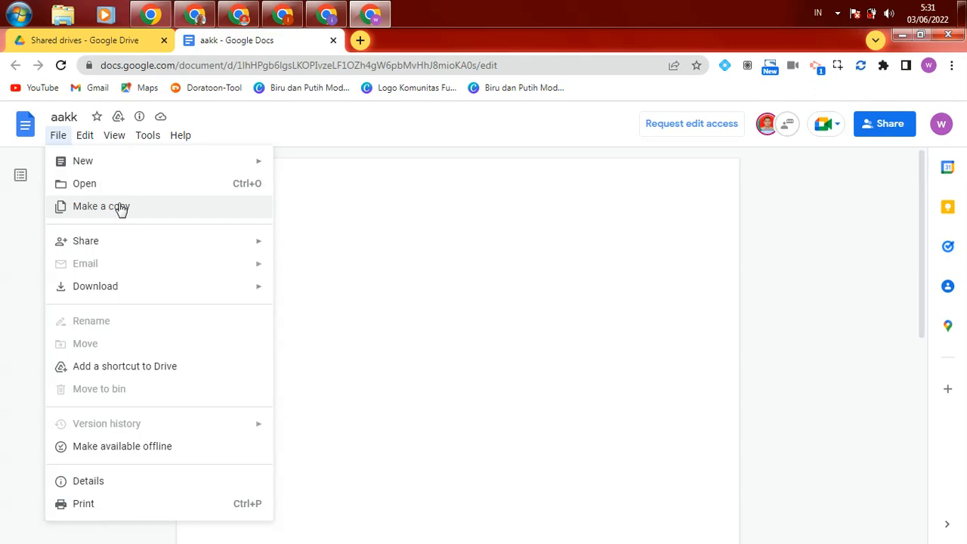
{"action": "mouse_move", "coordinate": [119, 293]}
{"action": "left_click", "coordinate": [554, 285]}
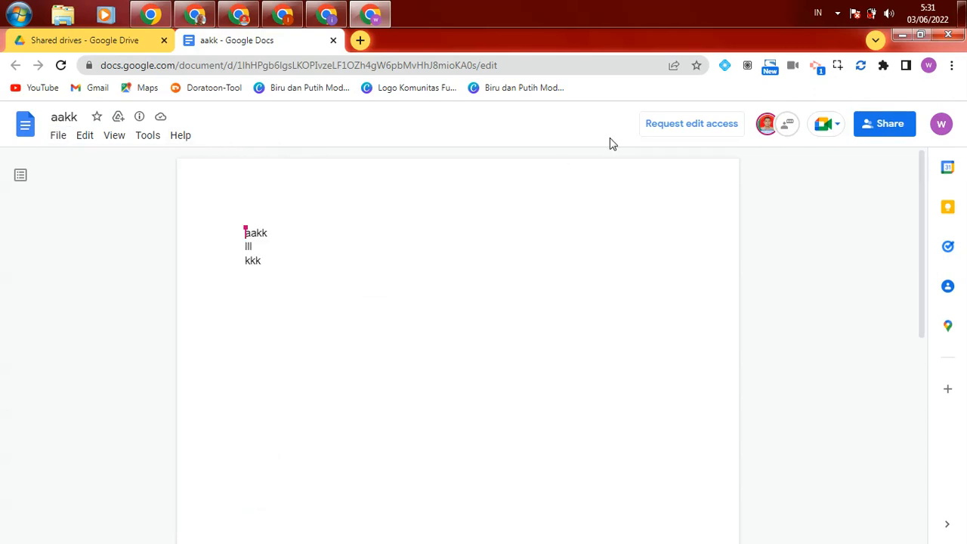
In the manager account, change the outside viewer's role on the tess drive to Pengelola konten, save it and close member management
{"action": "left_click", "coordinate": [240, 19]}
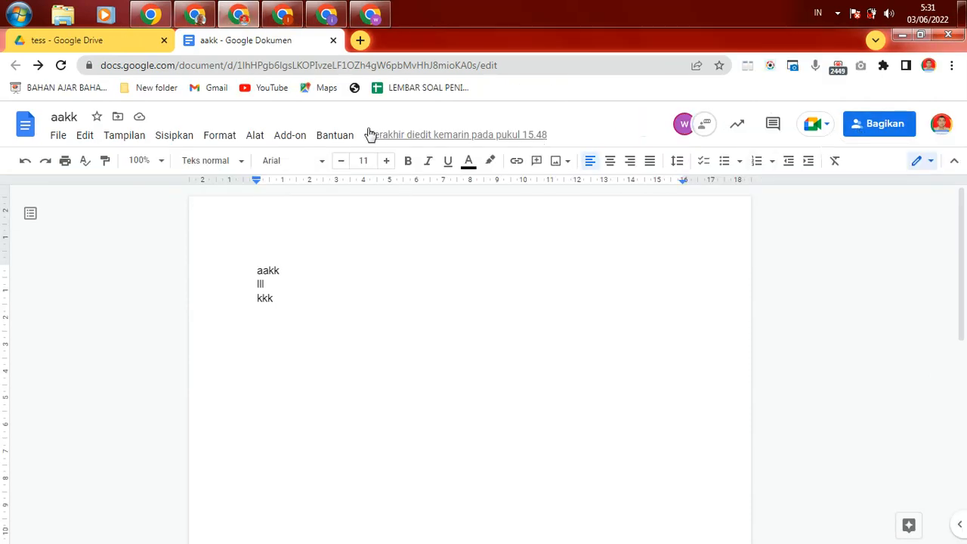
{"action": "left_click", "coordinate": [104, 45]}
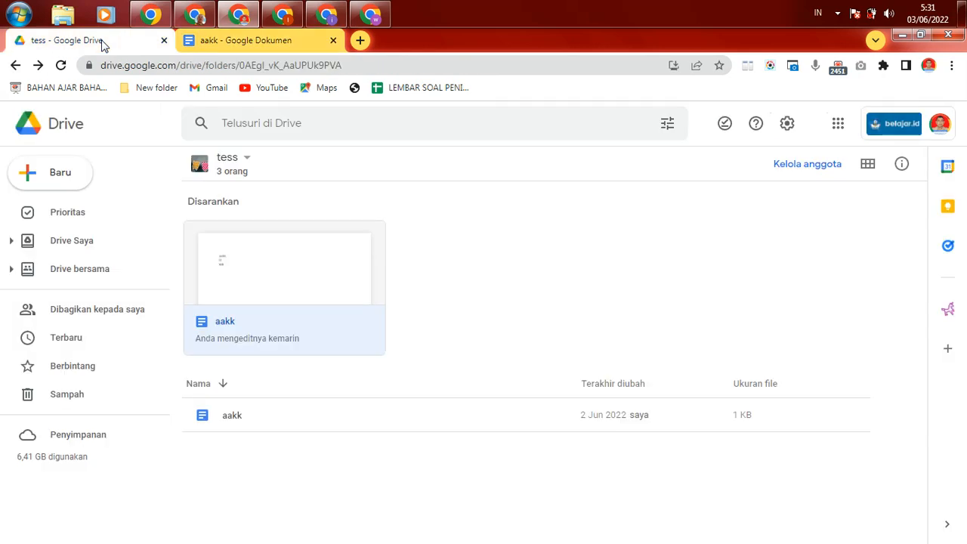
{"action": "left_click", "coordinate": [800, 165]}
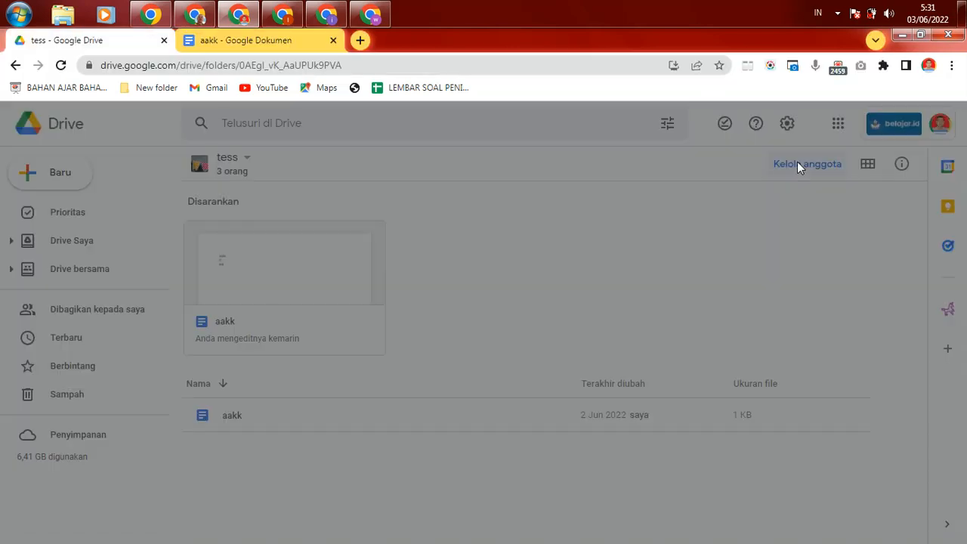
{"action": "left_click", "coordinate": [683, 390]}
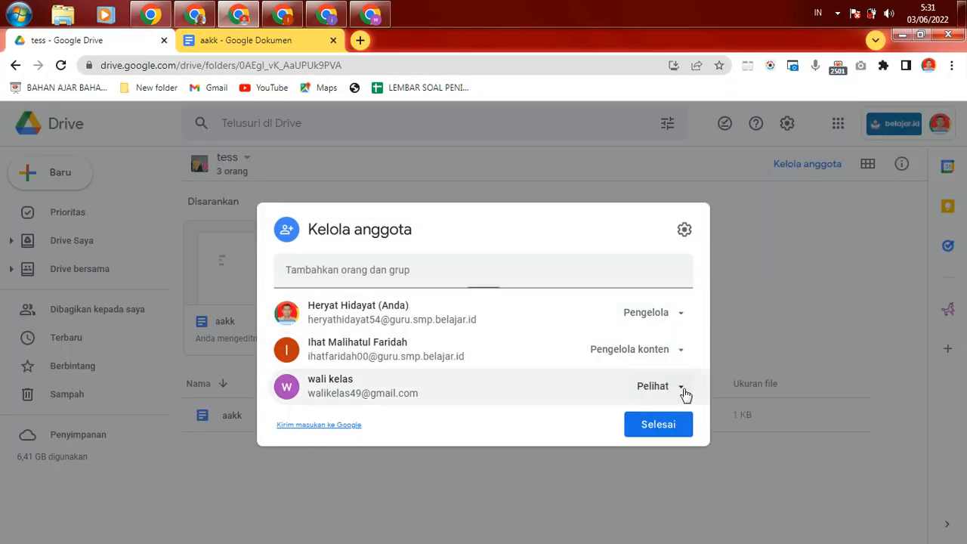
{"action": "left_click", "coordinate": [679, 389]}
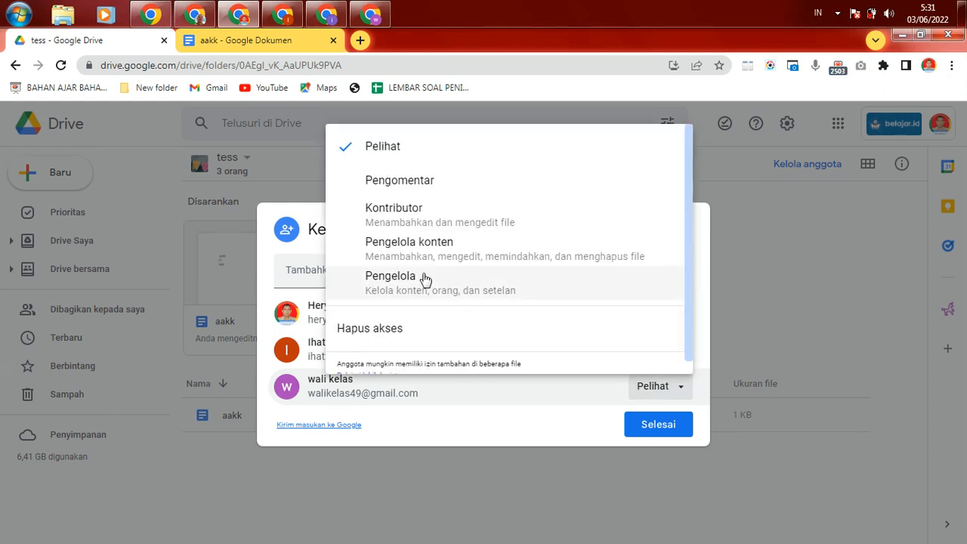
{"action": "left_click", "coordinate": [422, 246]}
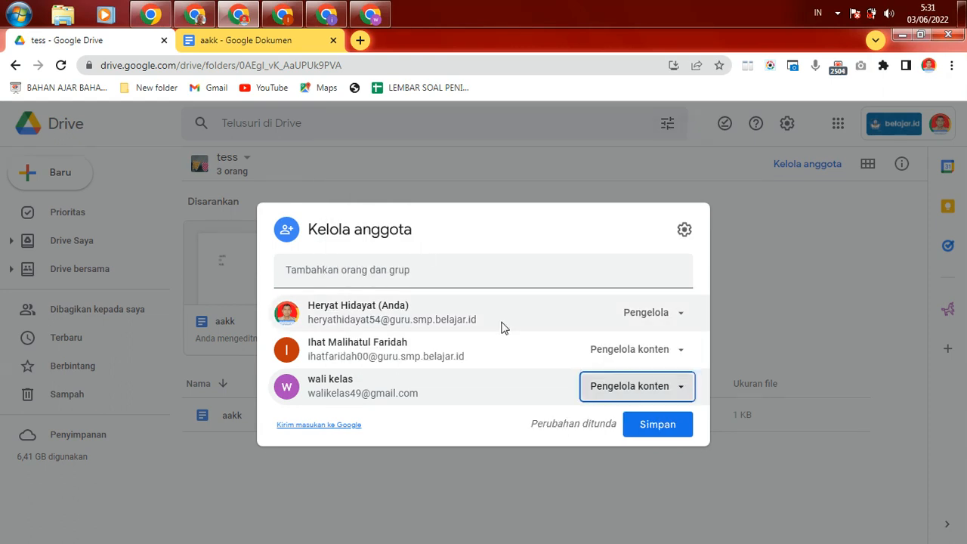
{"action": "left_click", "coordinate": [654, 427]}
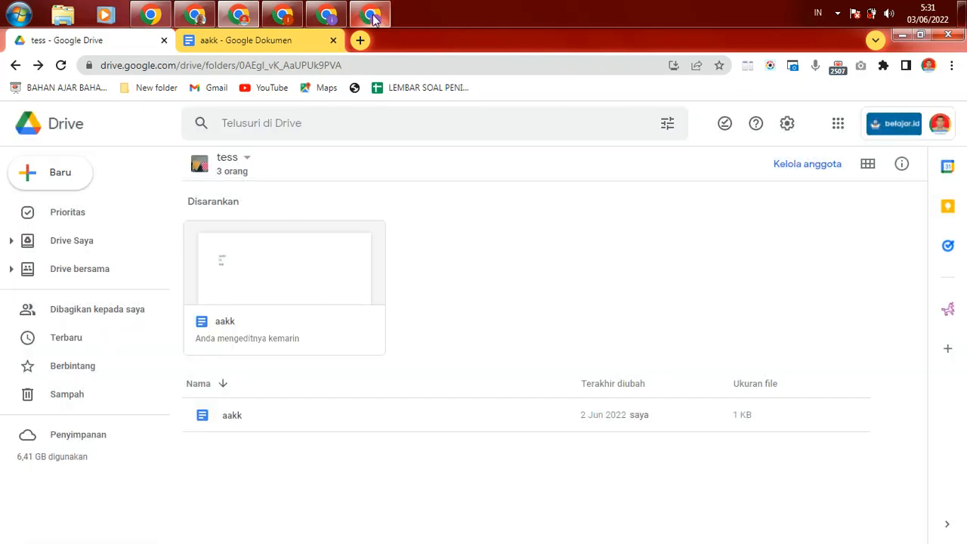
{"action": "mouse_move", "coordinate": [372, 16]}
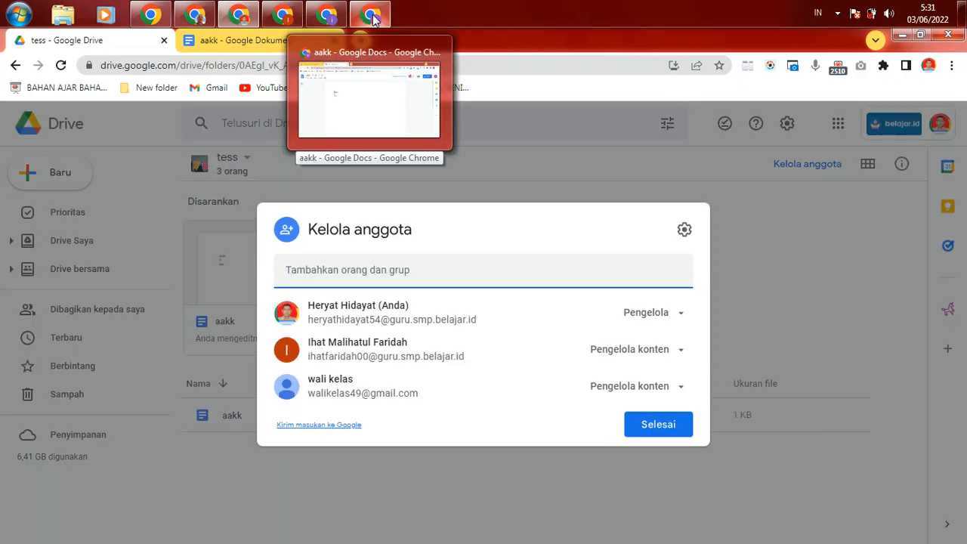
{"action": "left_click", "coordinate": [660, 427]}
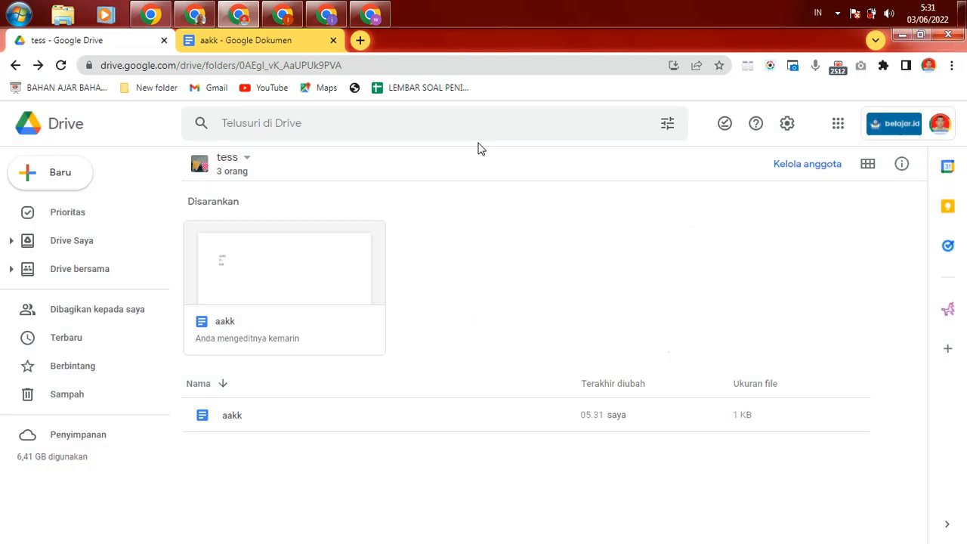
Reload aakk in the outside member's account and examine its Editing, Suggesting and Viewing mode options
{"action": "left_click", "coordinate": [371, 15]}
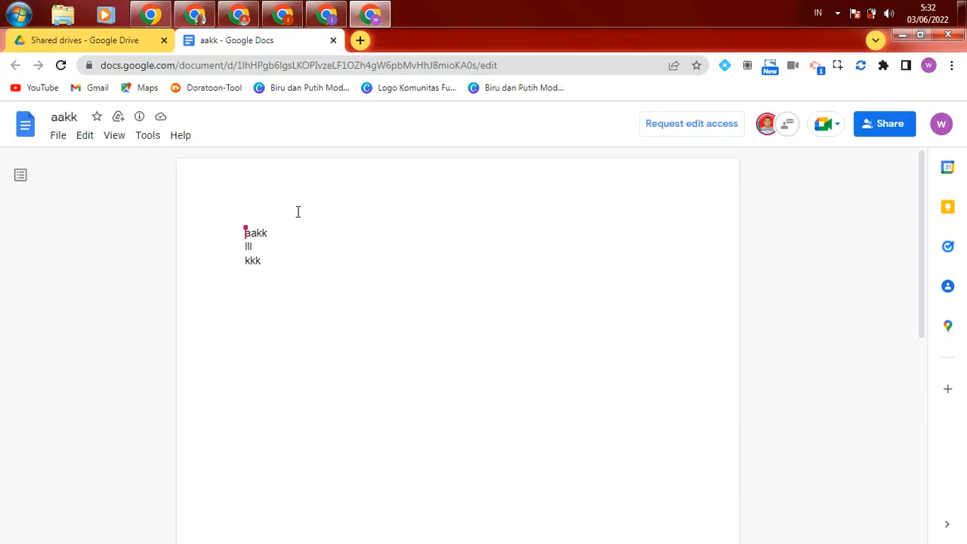
{"action": "left_click", "coordinate": [60, 65]}
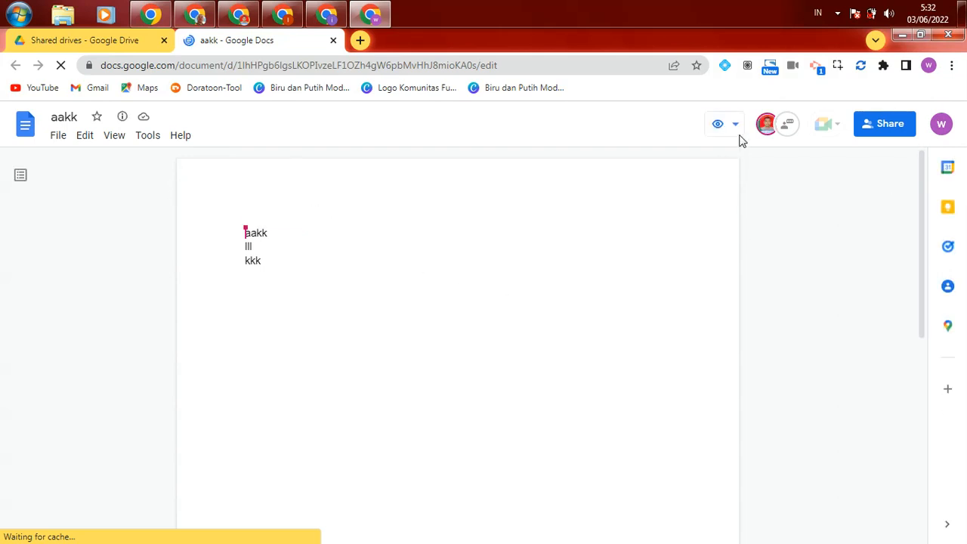
{"action": "left_click", "coordinate": [735, 127]}
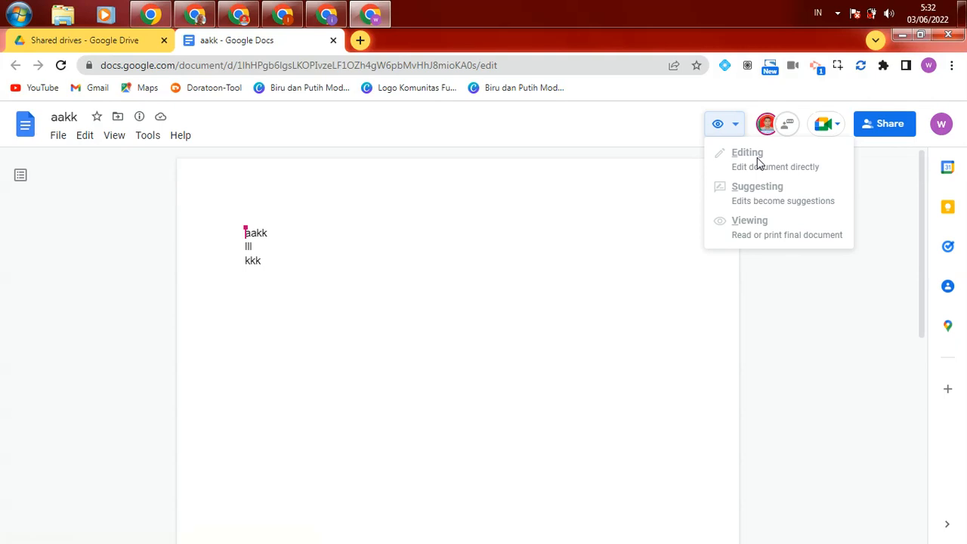
{"action": "left_click", "coordinate": [719, 127]}
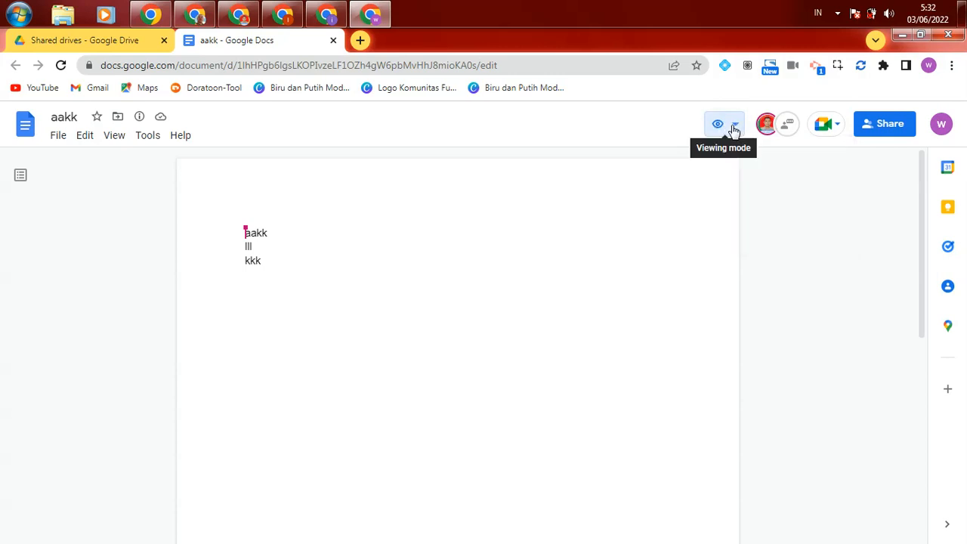
{"action": "left_click", "coordinate": [734, 127]}
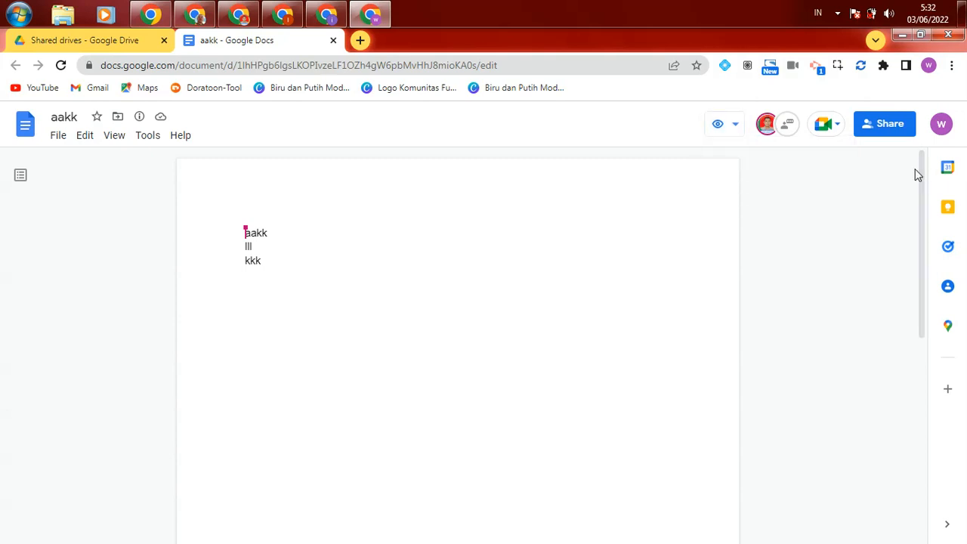
Open aakk from the tess drive in the manager account and examine its available editing modes for comparison
{"action": "left_click", "coordinate": [242, 17]}
{"action": "double_click", "coordinate": [236, 291]}
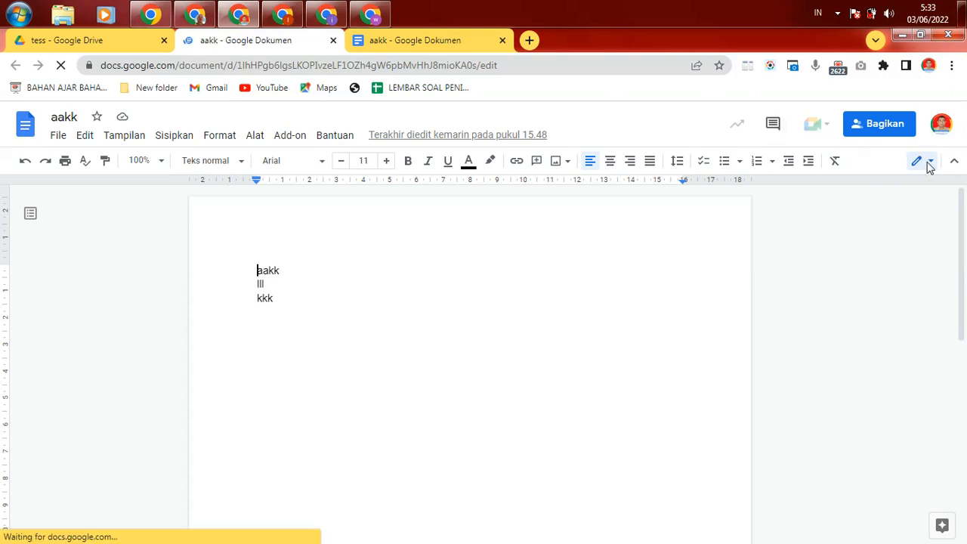
{"action": "left_click", "coordinate": [929, 165]}
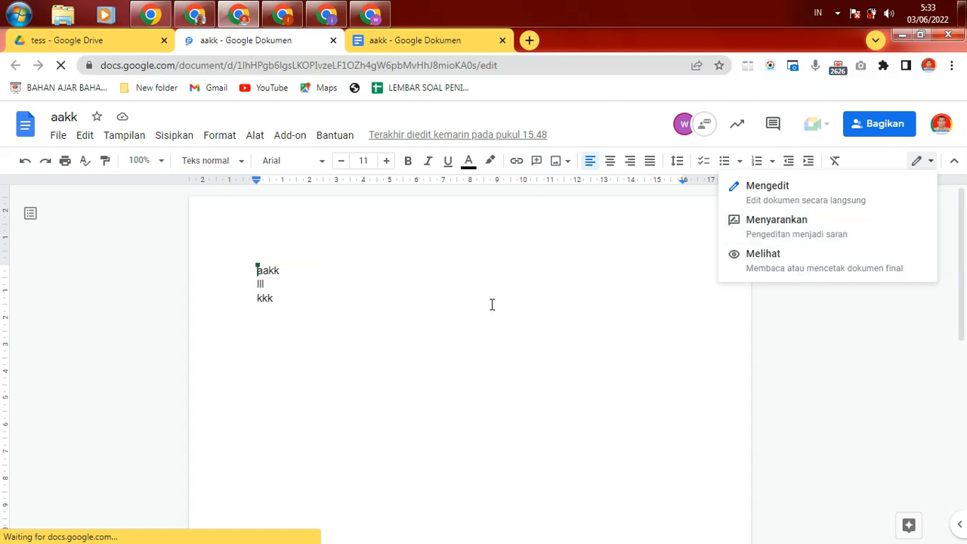
{"action": "left_click", "coordinate": [548, 273]}
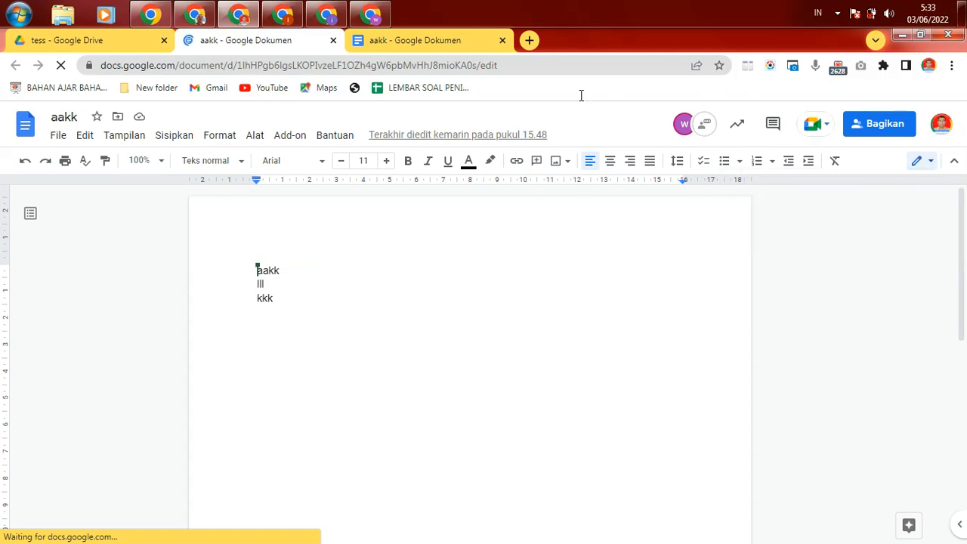
Return to aakk in the outside member's account and examine its mode options and the roles in its sharing dialog
{"action": "left_click", "coordinate": [371, 14]}
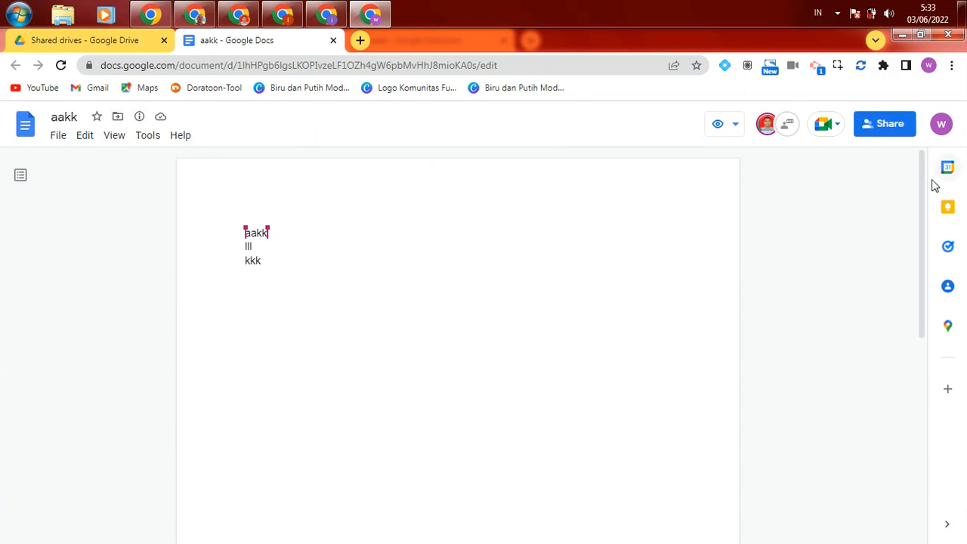
{"action": "left_click_drag", "start_coordinate": [922, 171], "coordinate": [909, 134]}
{"action": "left_click", "coordinate": [734, 126]}
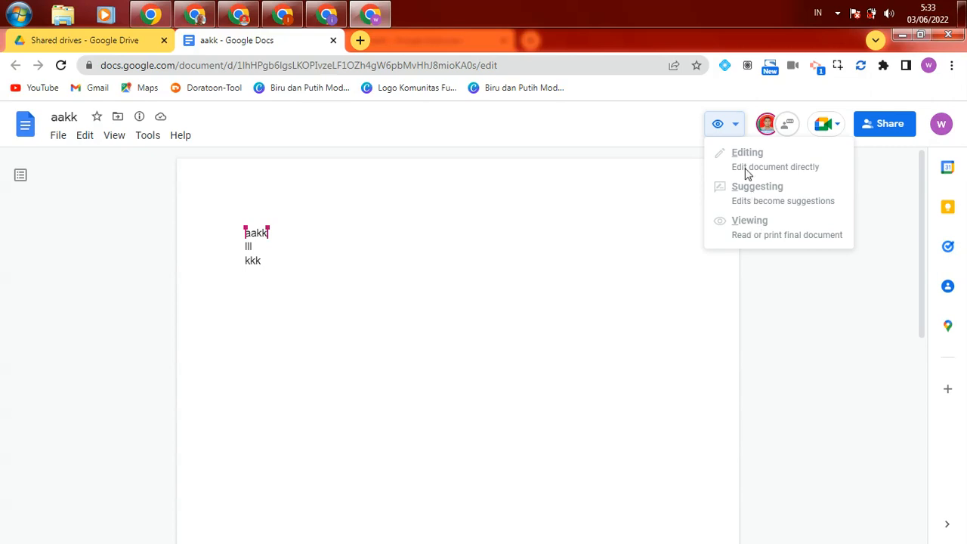
{"action": "left_click", "coordinate": [726, 128]}
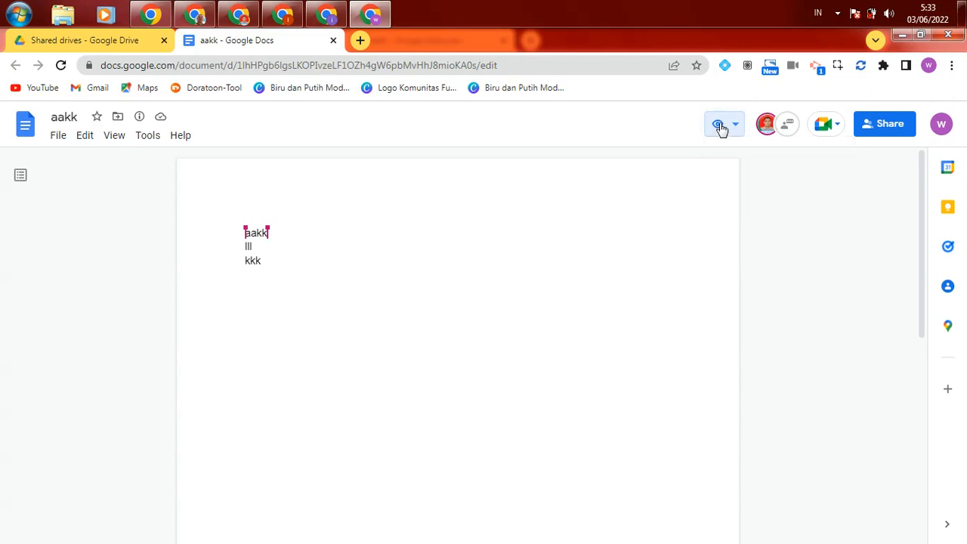
{"action": "left_click", "coordinate": [888, 124]}
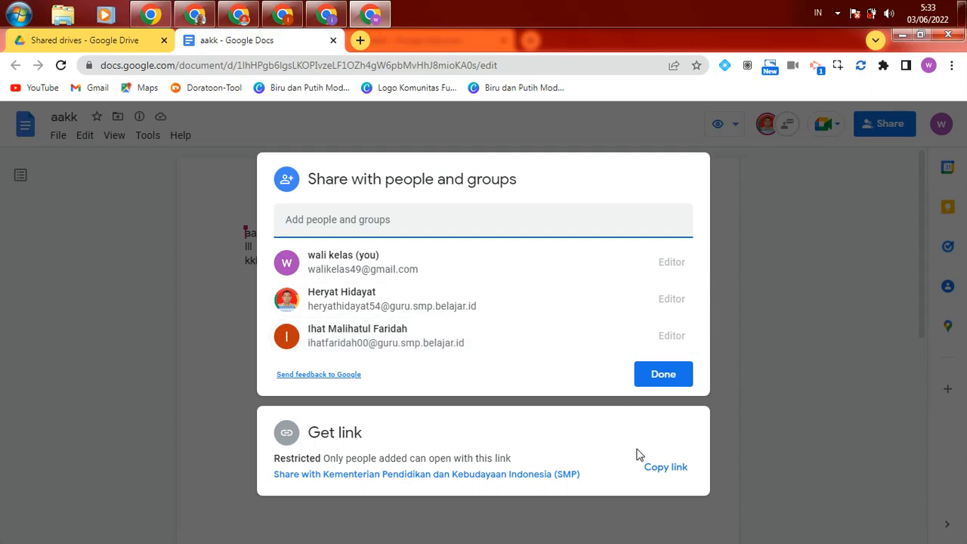
{"action": "left_click", "coordinate": [660, 376]}
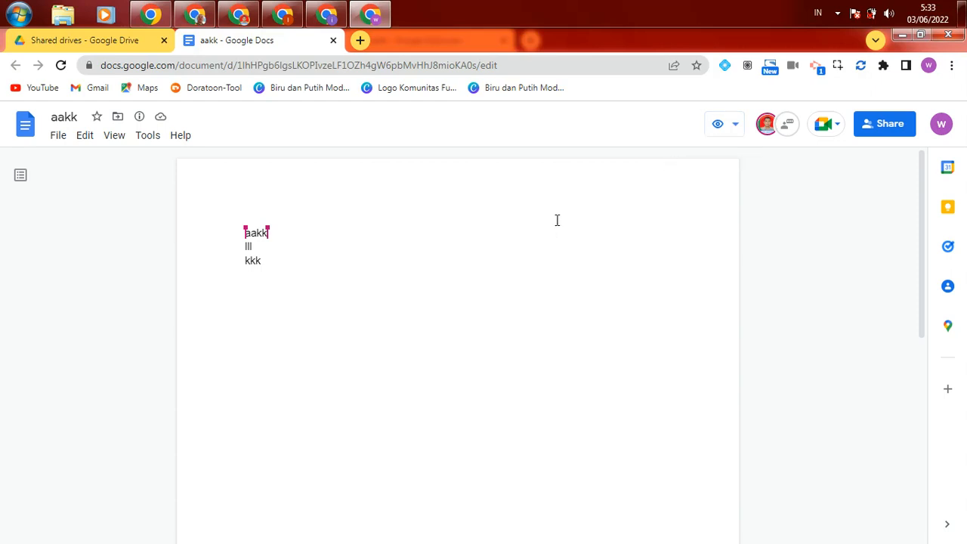
{"action": "left_click", "coordinate": [735, 125]}
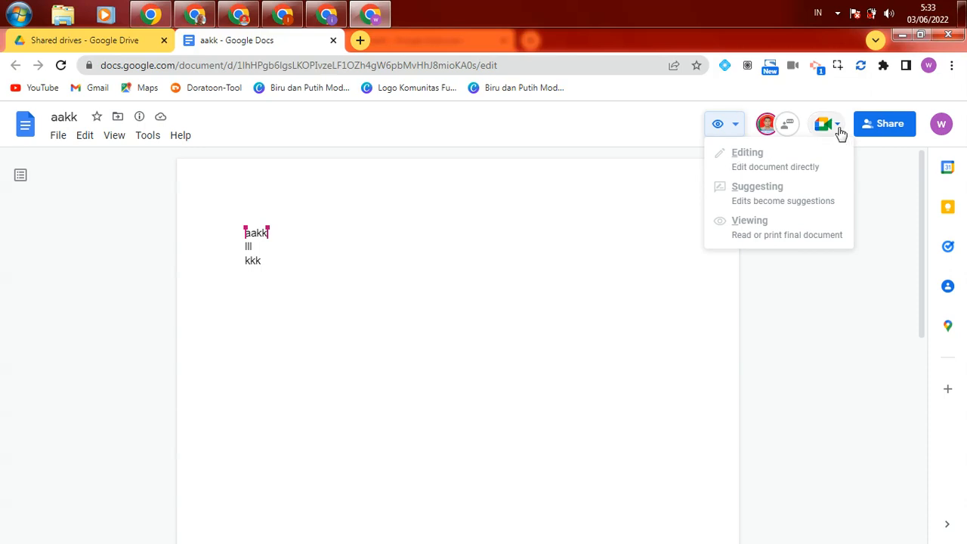
Close the mode list, switch to the manager account and examine the sharing dialog and sharing settings of aakk
{"action": "left_click", "coordinate": [572, 268]}
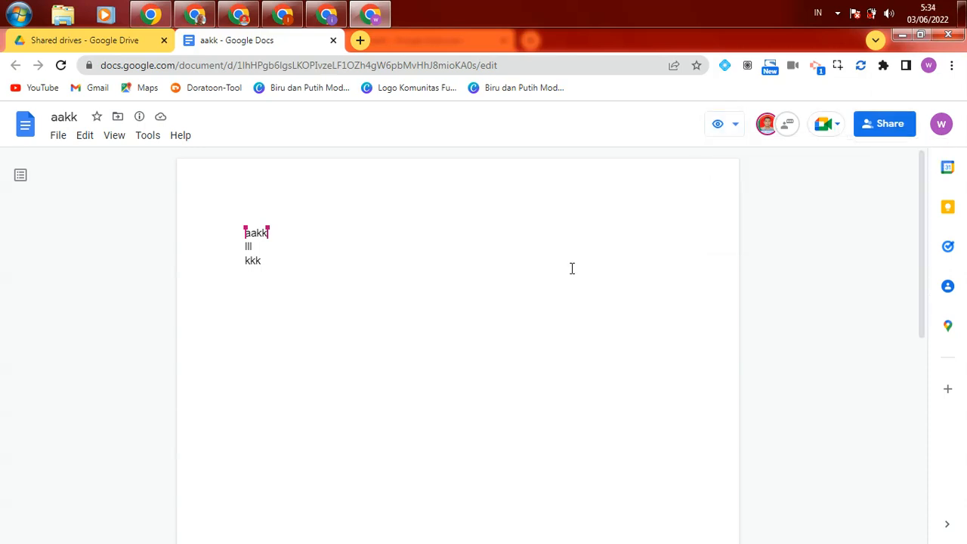
{"action": "left_click", "coordinate": [239, 14]}
{"action": "left_click", "coordinate": [499, 260]}
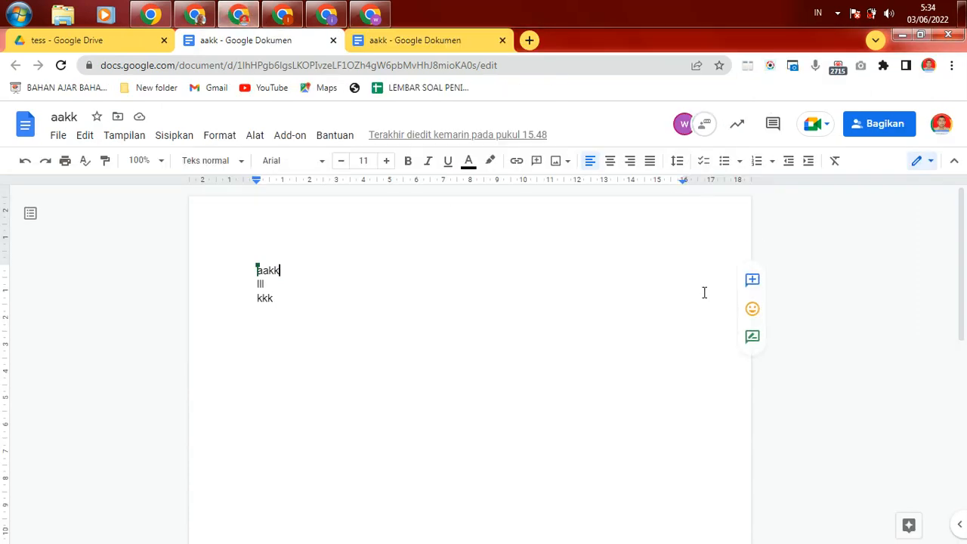
{"action": "left_click", "coordinate": [879, 126]}
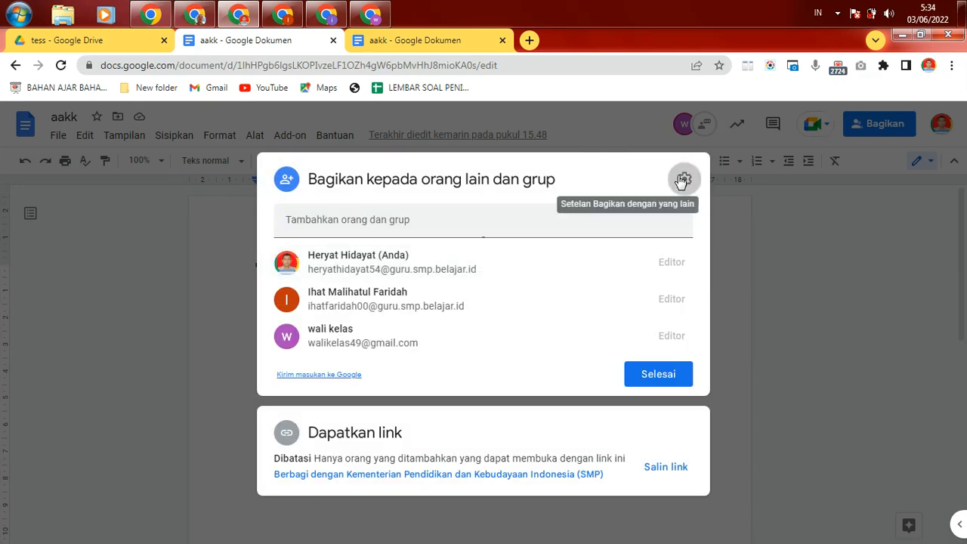
{"action": "left_click", "coordinate": [681, 180]}
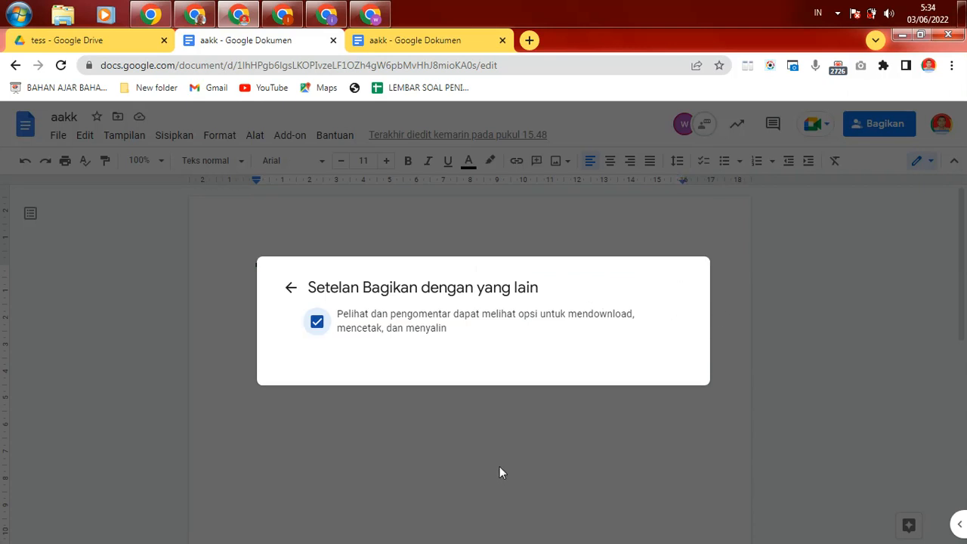
{"action": "left_click", "coordinate": [500, 466]}
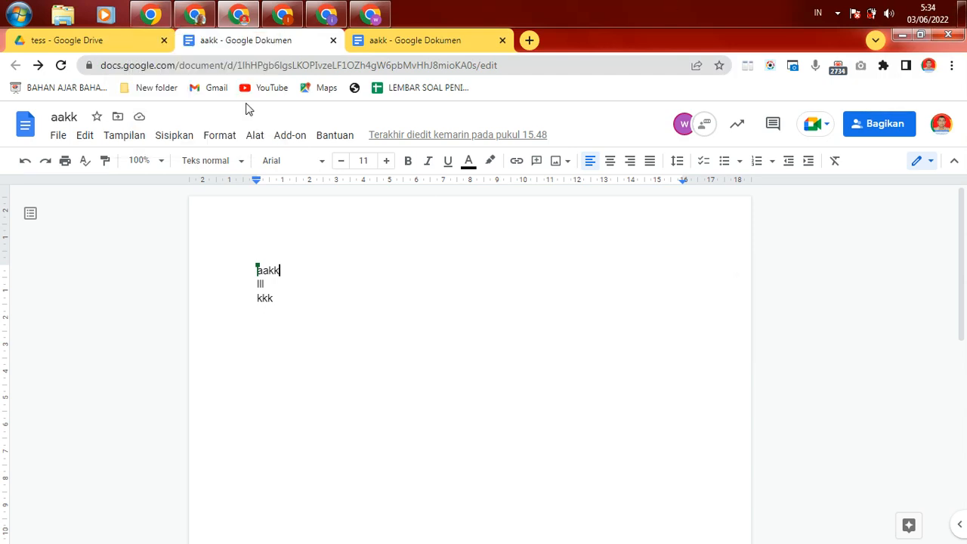
Switch to the internal content manager's account and open the tess shared drive there
{"action": "mouse_move", "coordinate": [210, 21]}
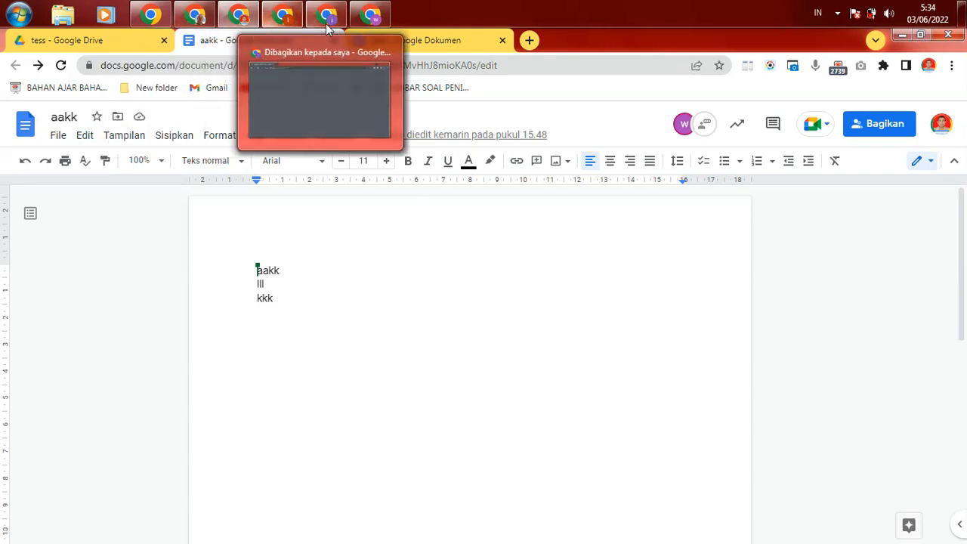
{"action": "left_click", "coordinate": [369, 15]}
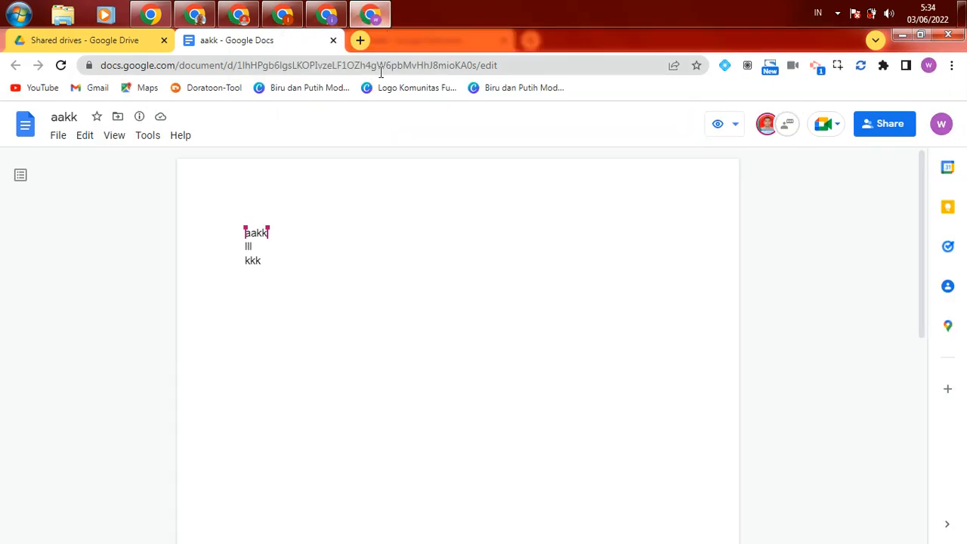
{"action": "left_click", "coordinate": [371, 17]}
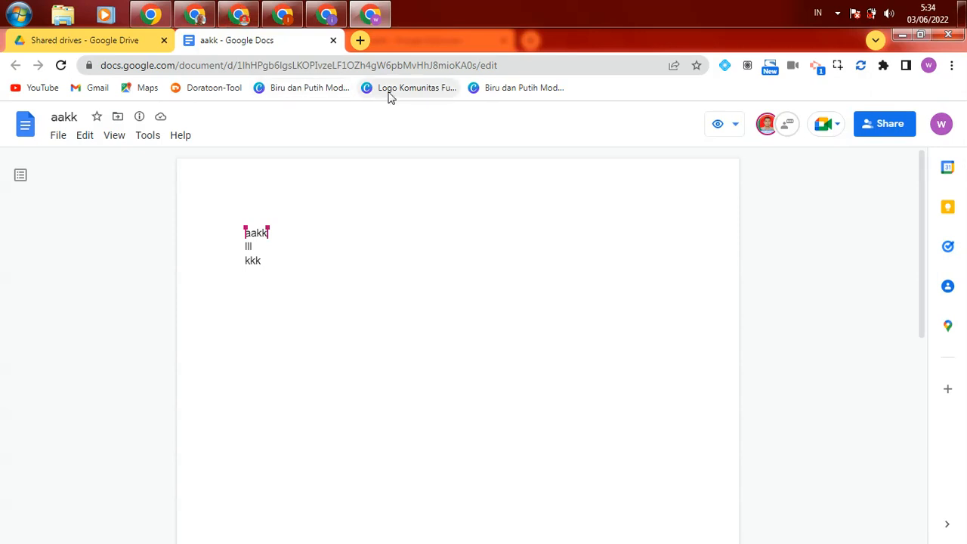
{"action": "left_click", "coordinate": [279, 17]}
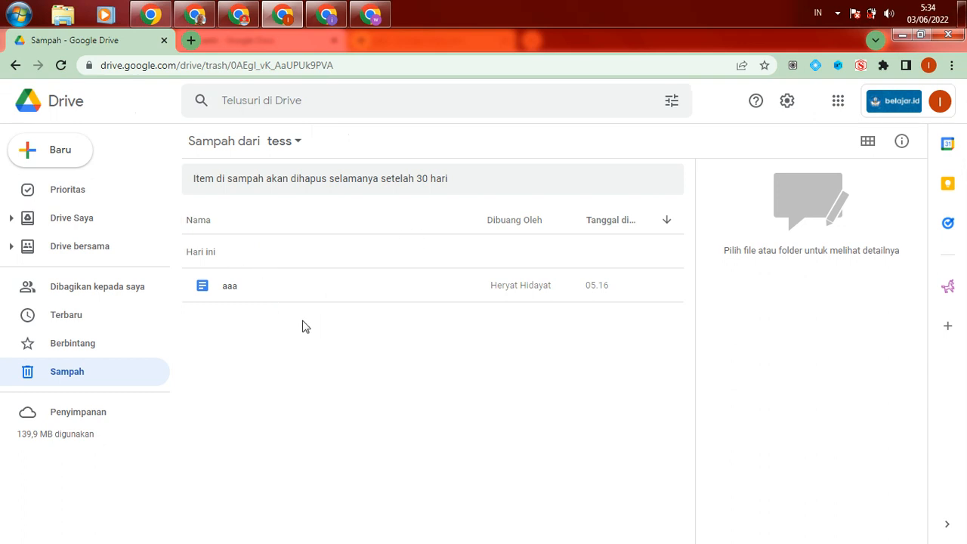
{"action": "left_click", "coordinate": [68, 246]}
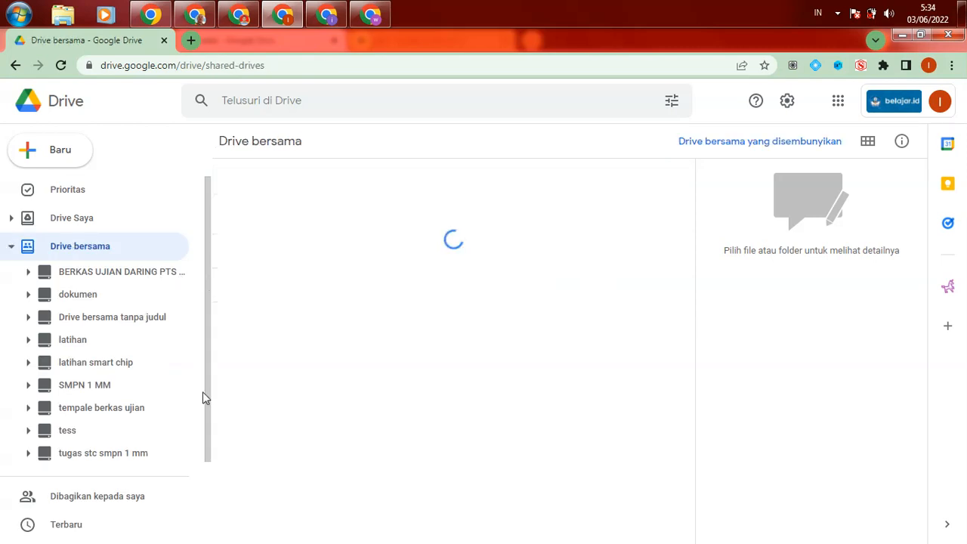
{"action": "left_click", "coordinate": [70, 435]}
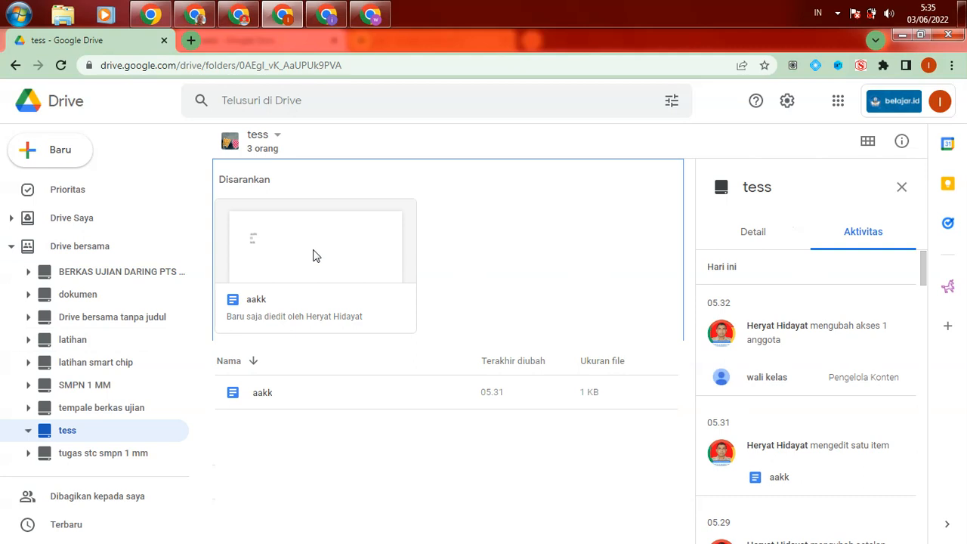
Examine the file actions available for aakk in the content manager's account
{"action": "left_click", "coordinate": [316, 255]}
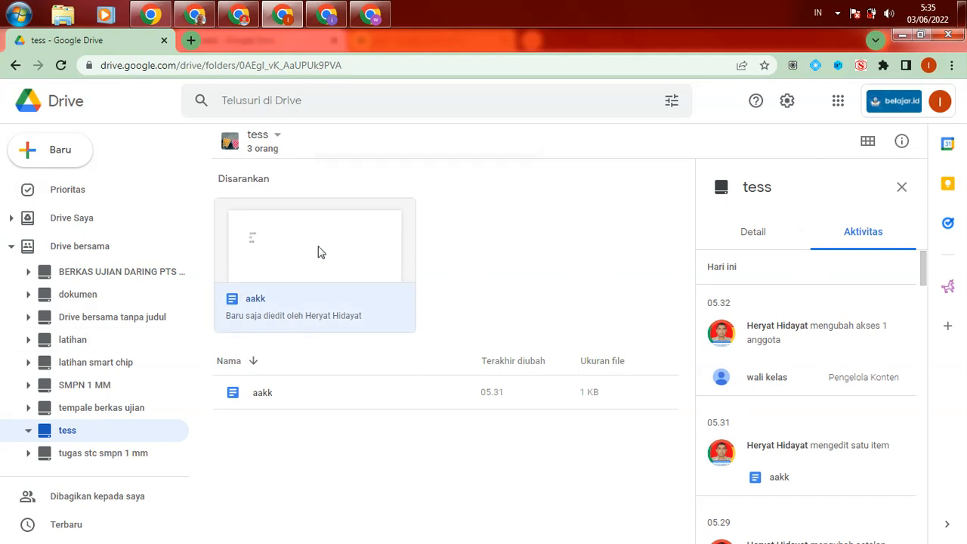
{"action": "right_click", "coordinate": [318, 251]}
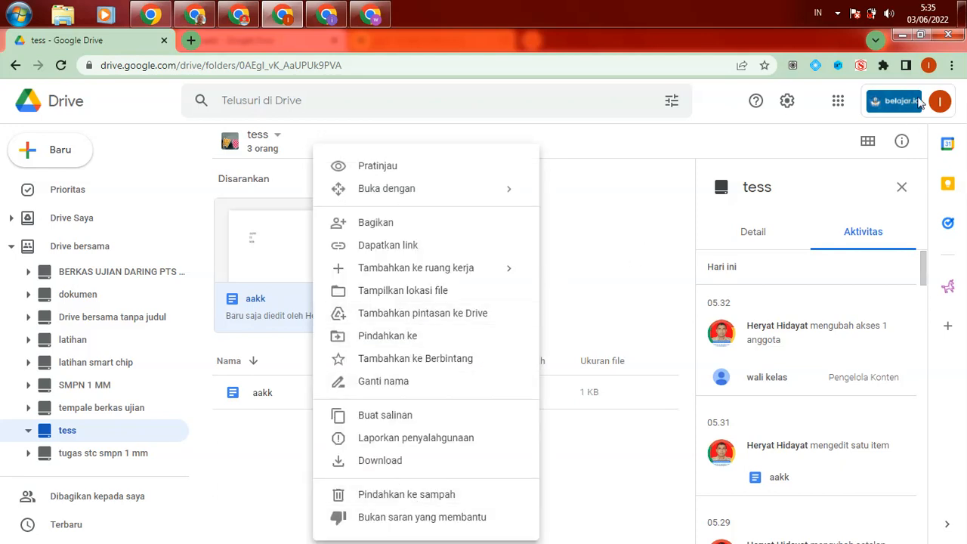
{"action": "left_click", "coordinate": [636, 321]}
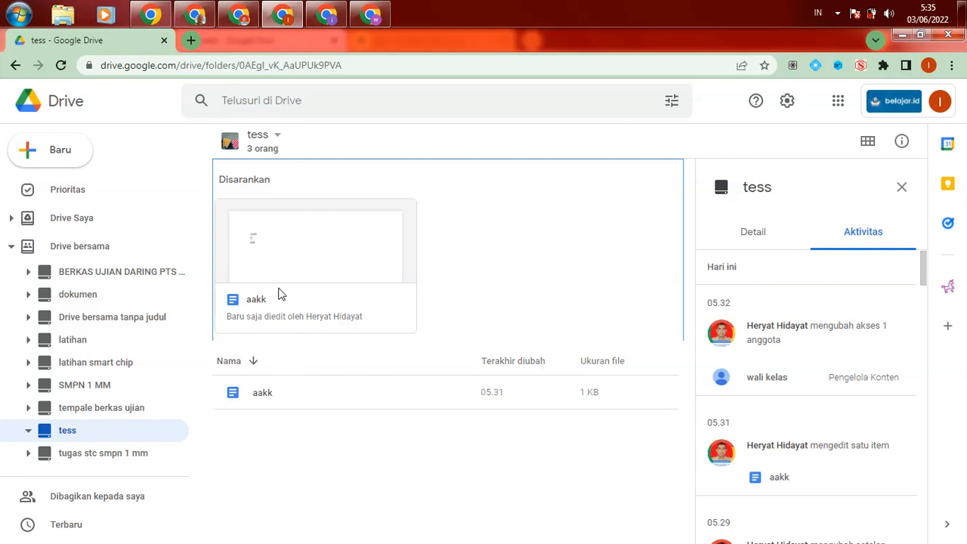
Examine the destinations offered for moving aakk out of the tess drive as content manager, cancelling the move each time
{"action": "left_click", "coordinate": [293, 265]}
{"action": "right_click", "coordinate": [293, 264]}
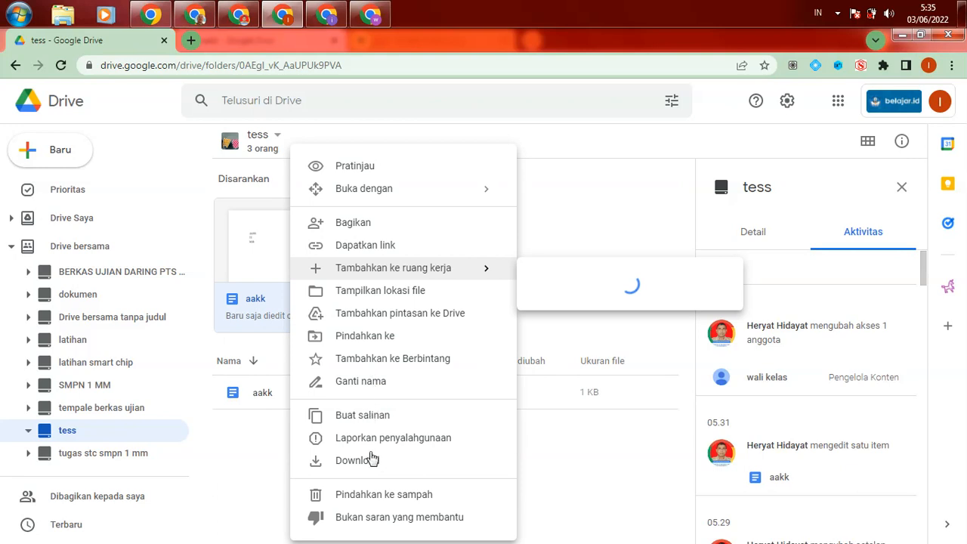
{"action": "left_click", "coordinate": [379, 342]}
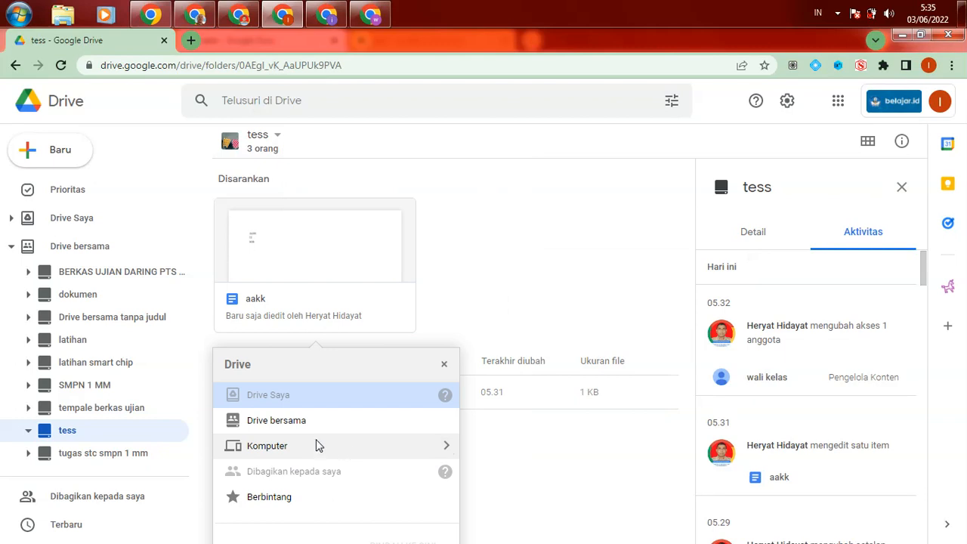
{"action": "left_click", "coordinate": [529, 442]}
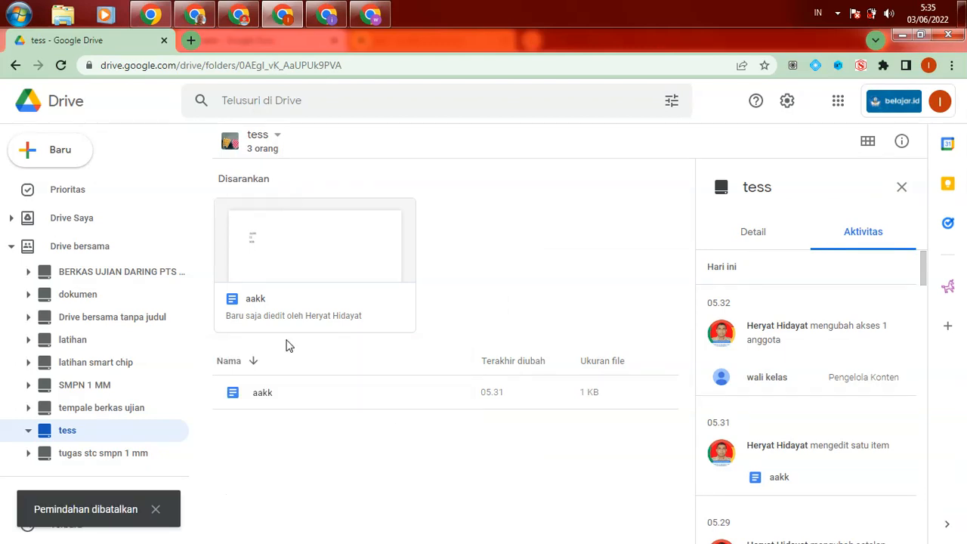
{"action": "right_click", "coordinate": [292, 281]}
{"action": "mouse_move", "coordinate": [292, 280]}
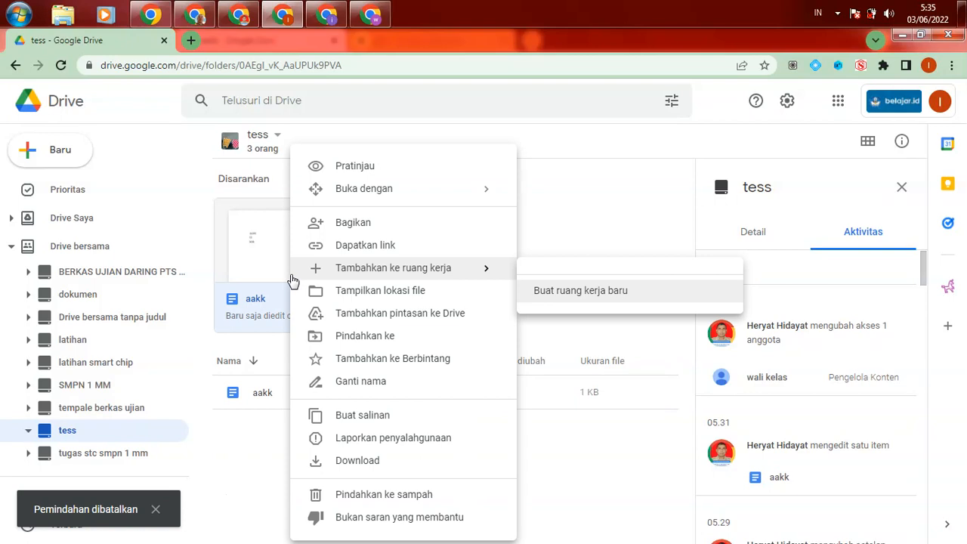
{"action": "left_click", "coordinate": [378, 337]}
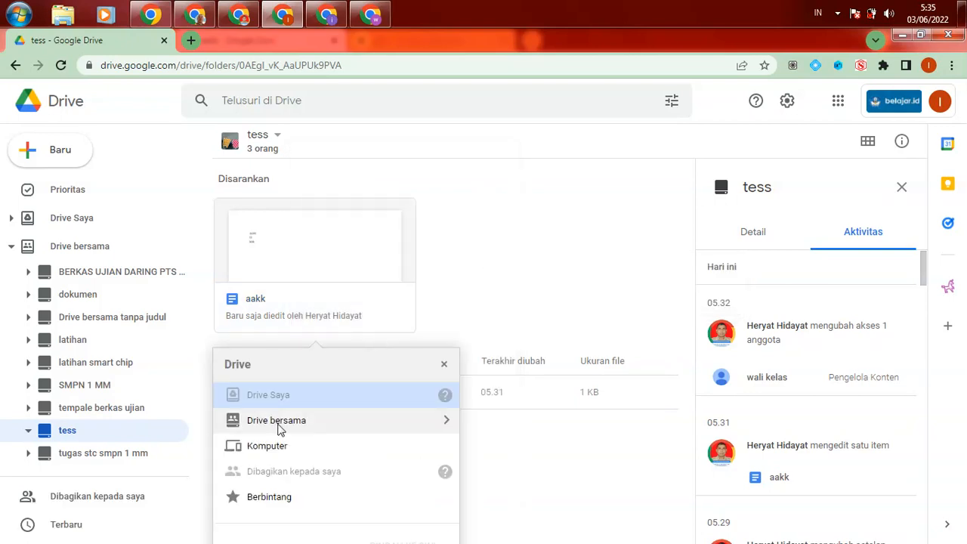
{"action": "mouse_move", "coordinate": [446, 402]}
{"action": "left_click", "coordinate": [592, 443]}
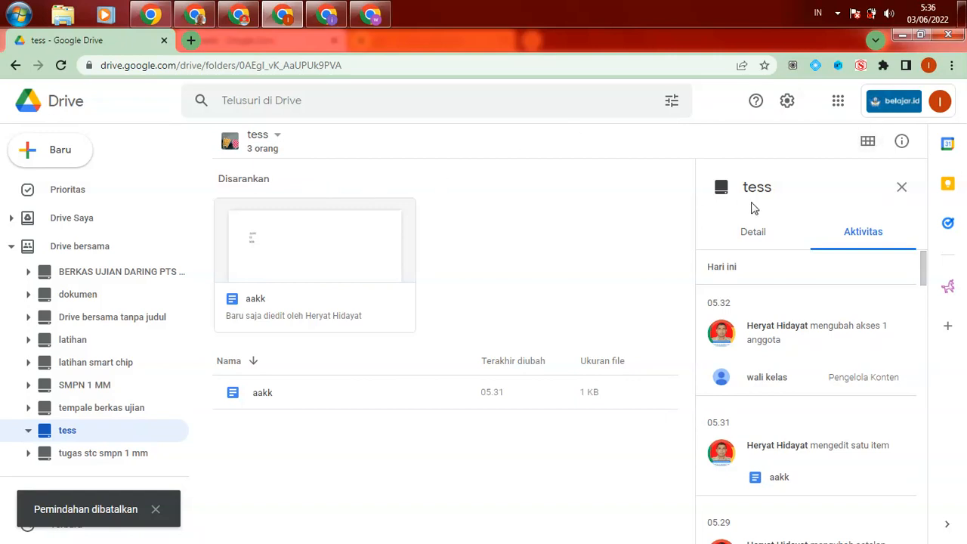
Close the details of the tess drive and reopen the drive from the shared drives list
{"action": "left_click", "coordinate": [901, 187]}
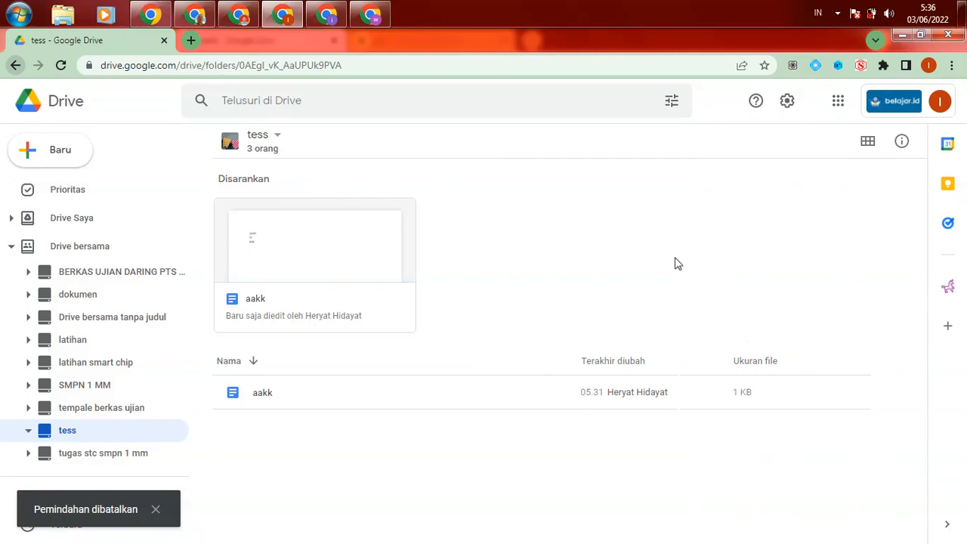
{"action": "key", "text": "alt+Left"}
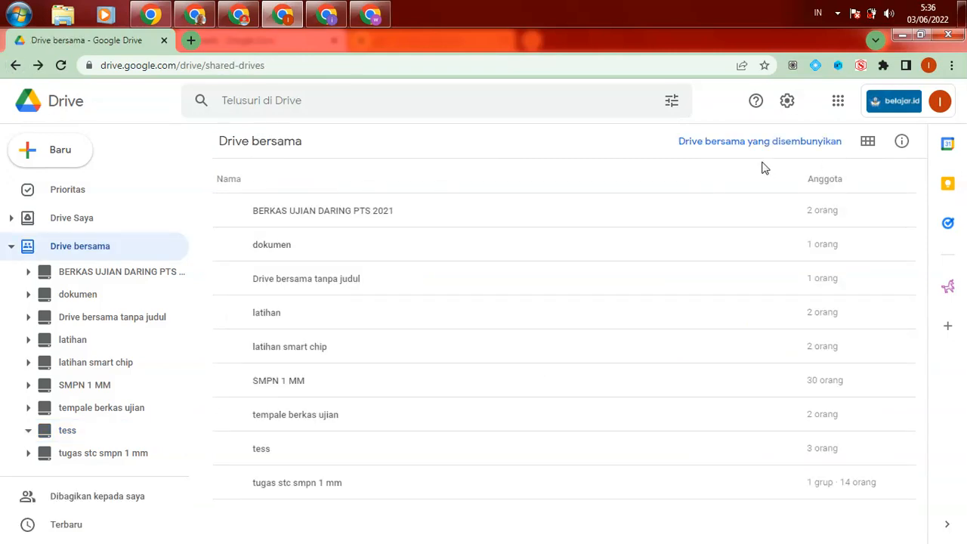
{"action": "double_click", "coordinate": [265, 450]}
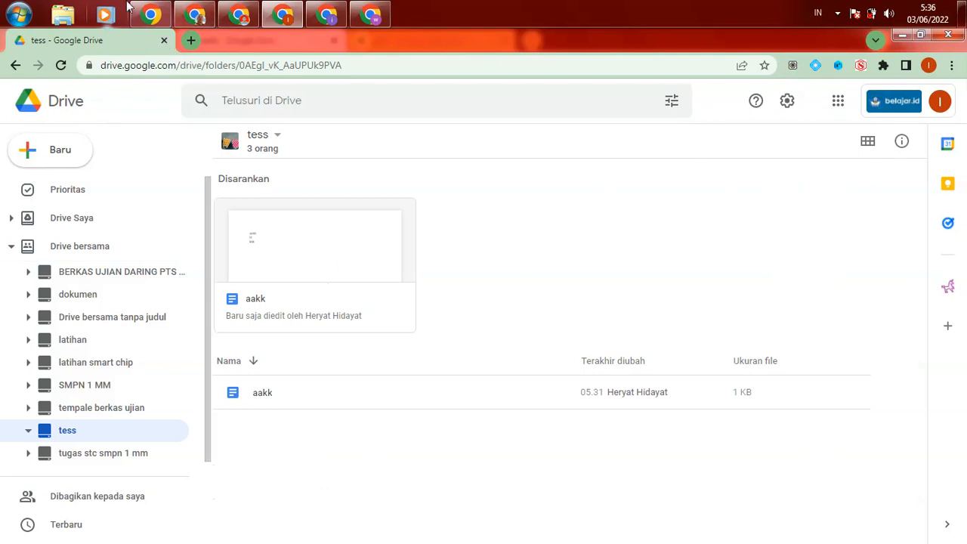
In the manager account, change the internal member's role on the tess drive to Pengelola and save it
{"action": "left_click", "coordinate": [234, 16]}
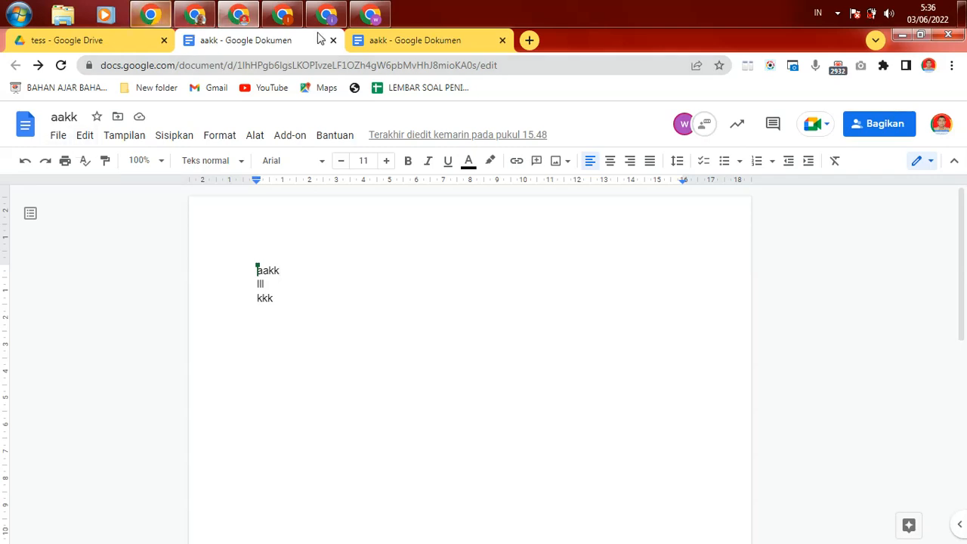
{"action": "left_click", "coordinate": [123, 41]}
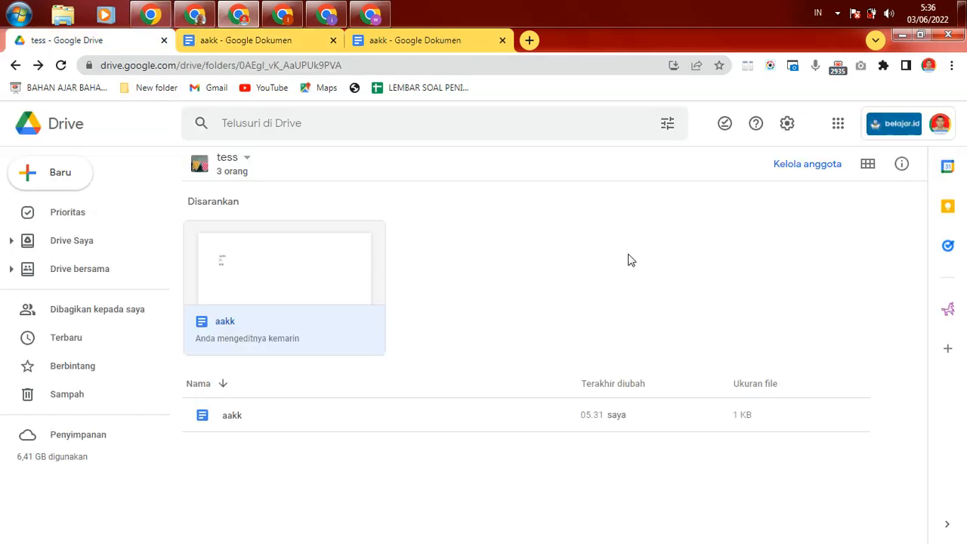
{"action": "left_click", "coordinate": [799, 164]}
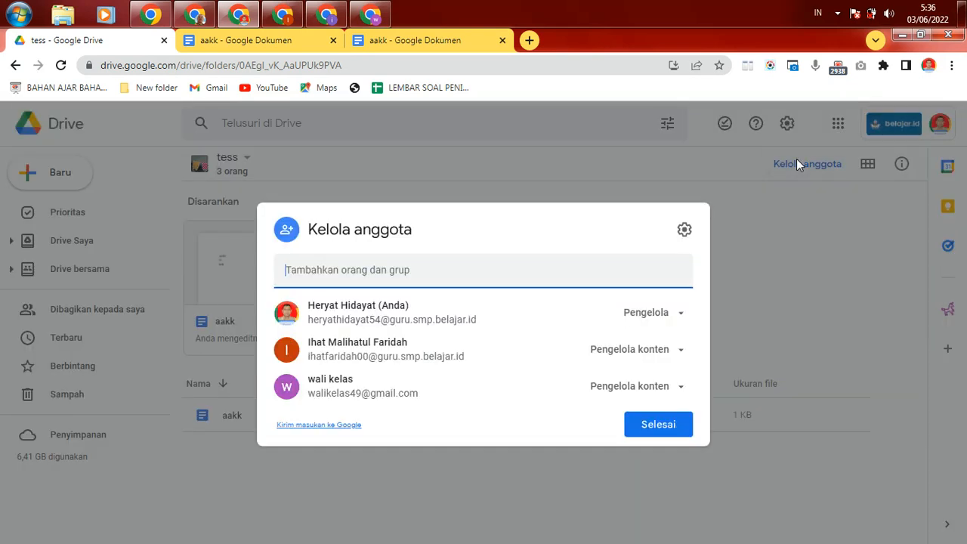
{"action": "left_click", "coordinate": [680, 360]}
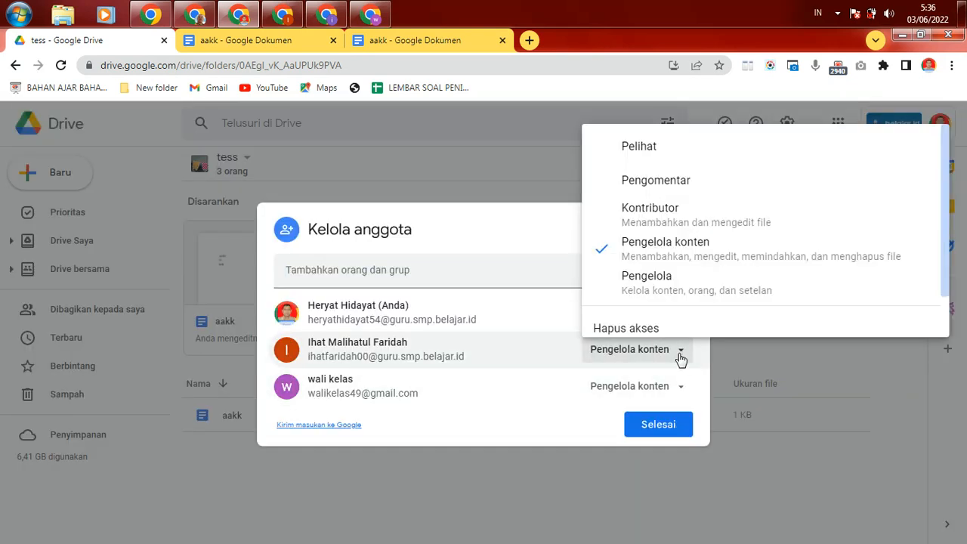
{"action": "left_click", "coordinate": [656, 285]}
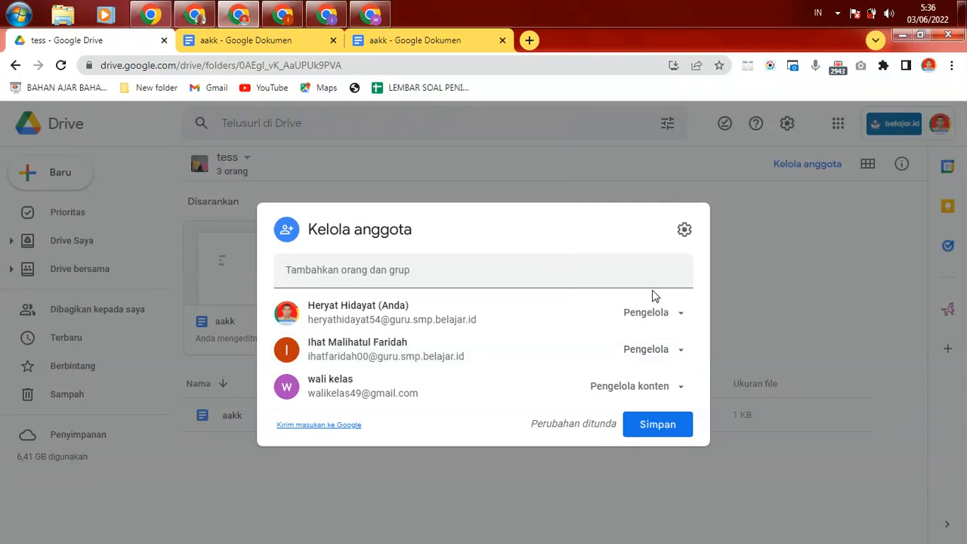
{"action": "left_click", "coordinate": [671, 427]}
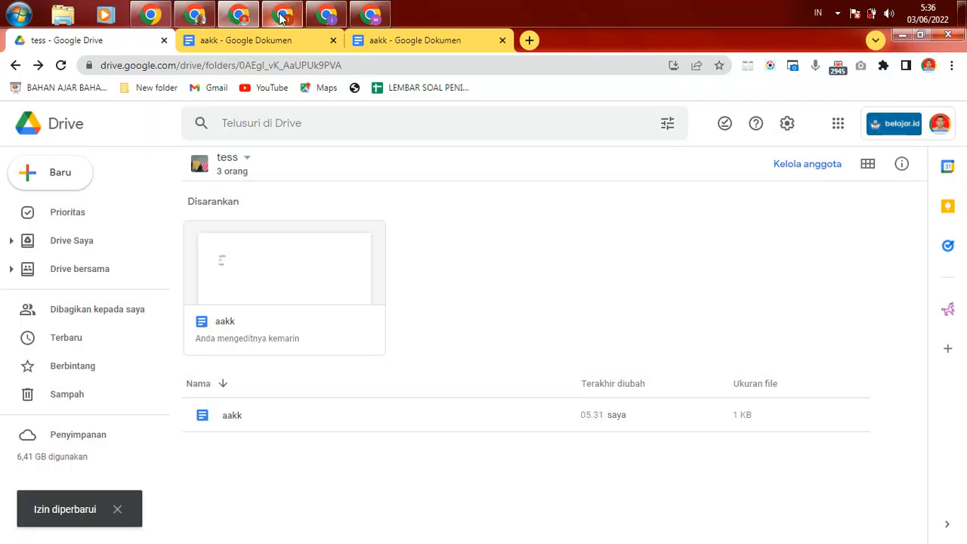
In the internal member's account, move aakk from the tess drive to Drive Saya and accept becoming its new owner
{"action": "mouse_move", "coordinate": [281, 16]}
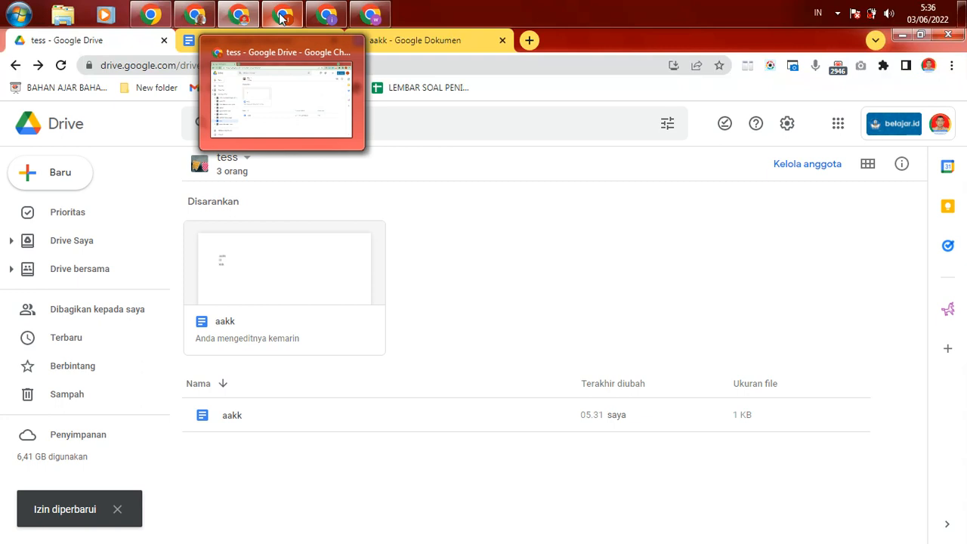
{"action": "left_click", "coordinate": [285, 140]}
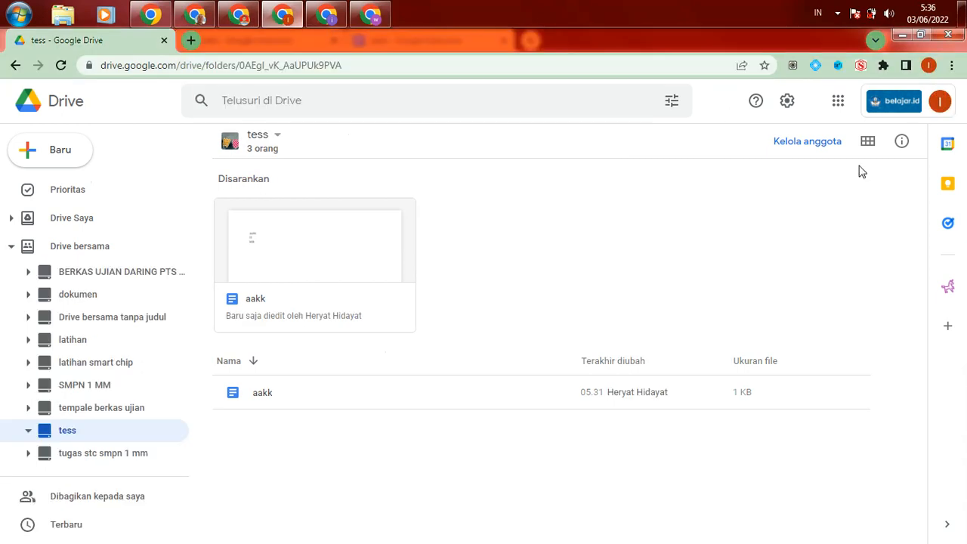
{"action": "right_click", "coordinate": [295, 287]}
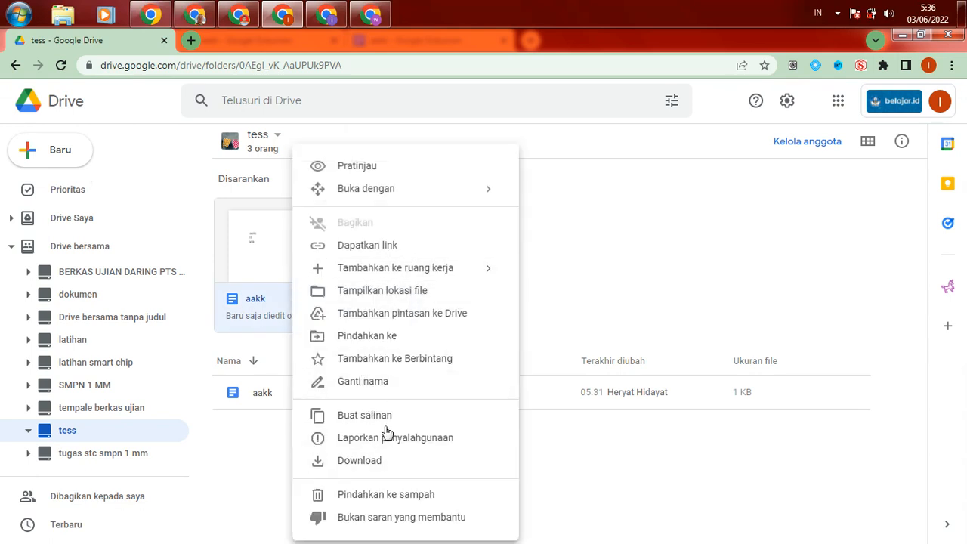
{"action": "mouse_move", "coordinate": [388, 266]}
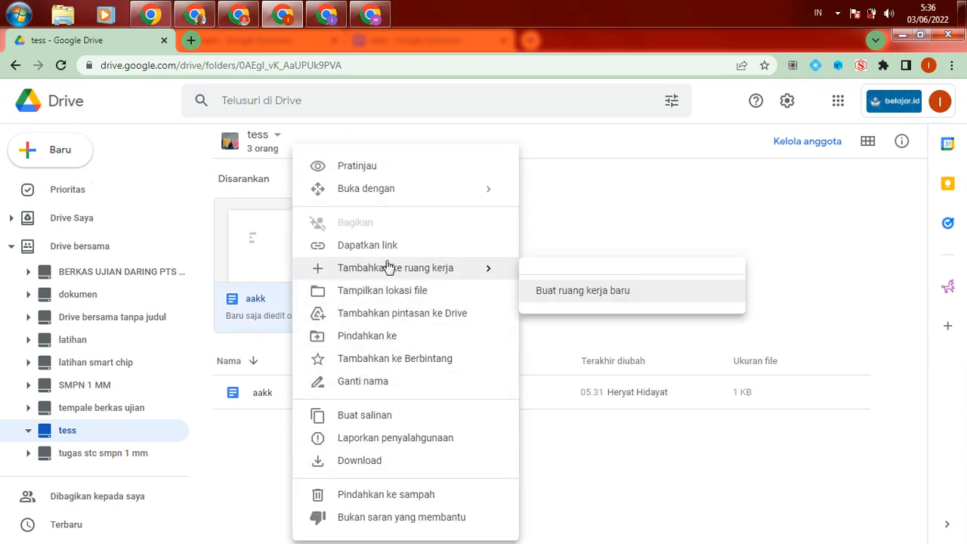
{"action": "left_click", "coordinate": [382, 338]}
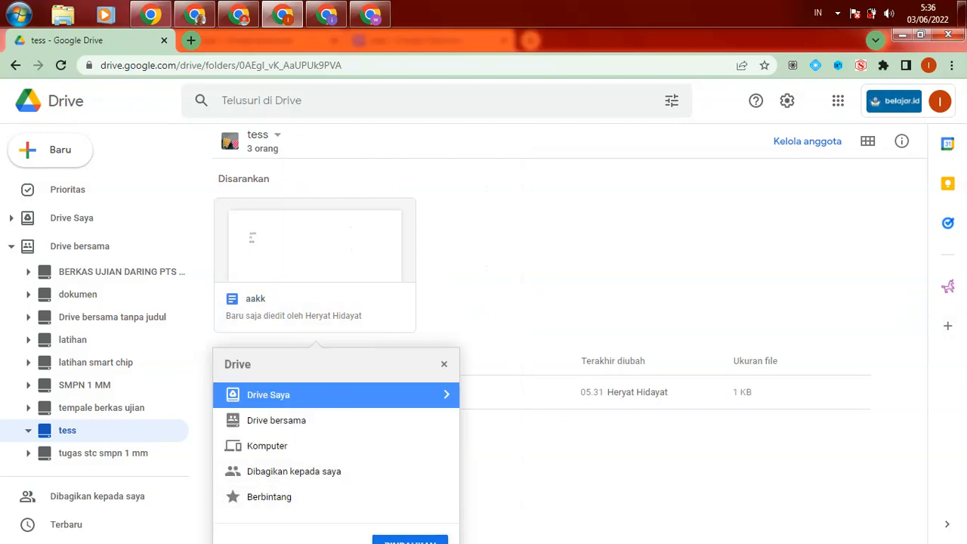
{"action": "scroll", "coordinate": [428, 541], "scroll_direction": "down", "scroll_amount": 1}
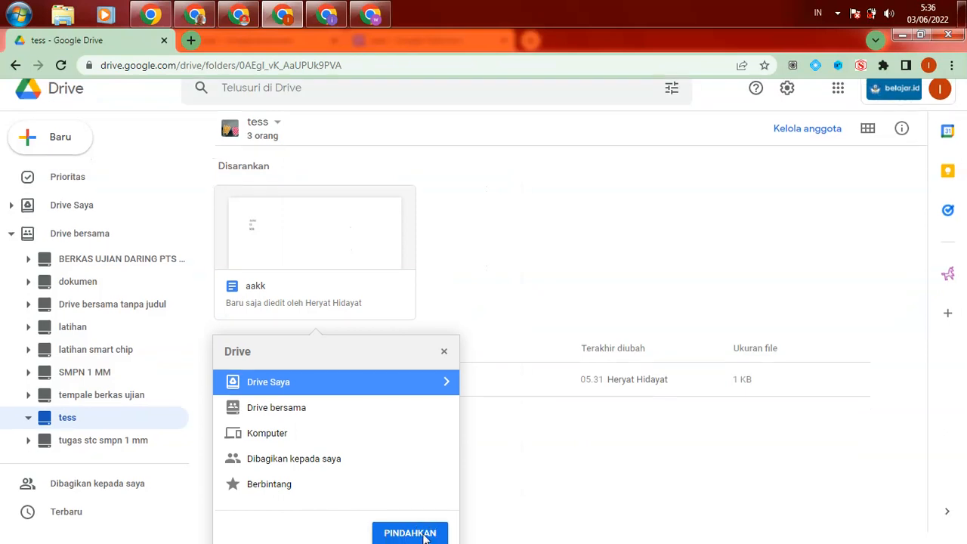
{"action": "left_click", "coordinate": [423, 532]}
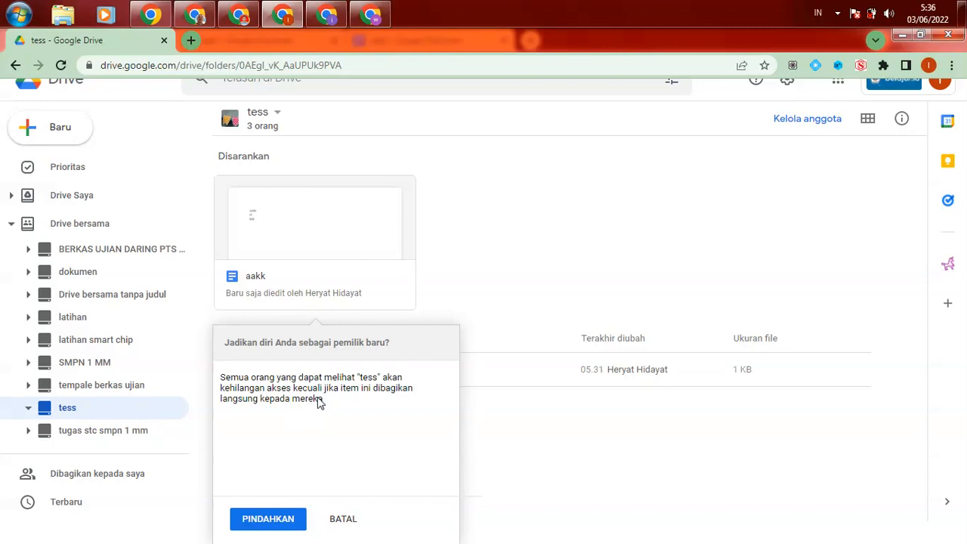
{"action": "left_click", "coordinate": [270, 522]}
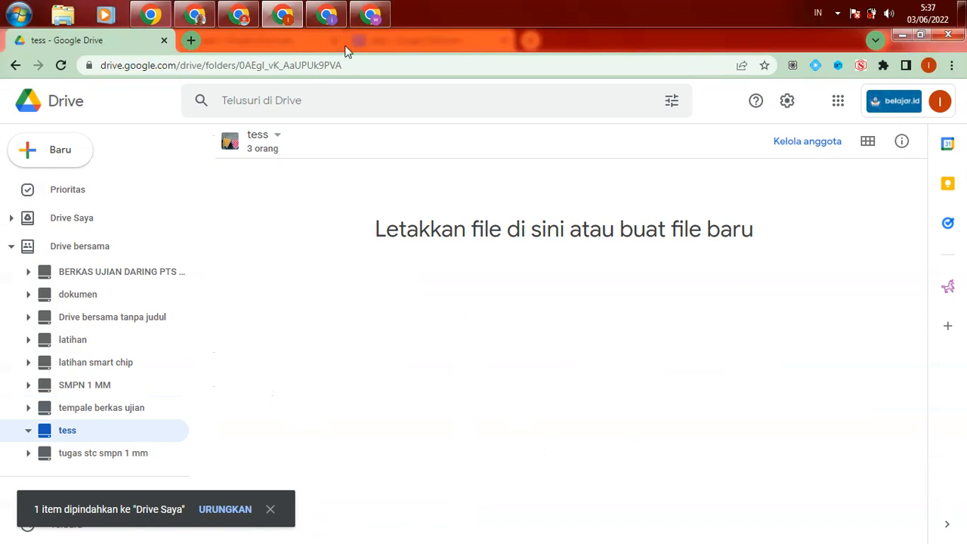
In the outside member's account, open the tess shared drive and view its activity history
{"action": "left_click", "coordinate": [370, 15]}
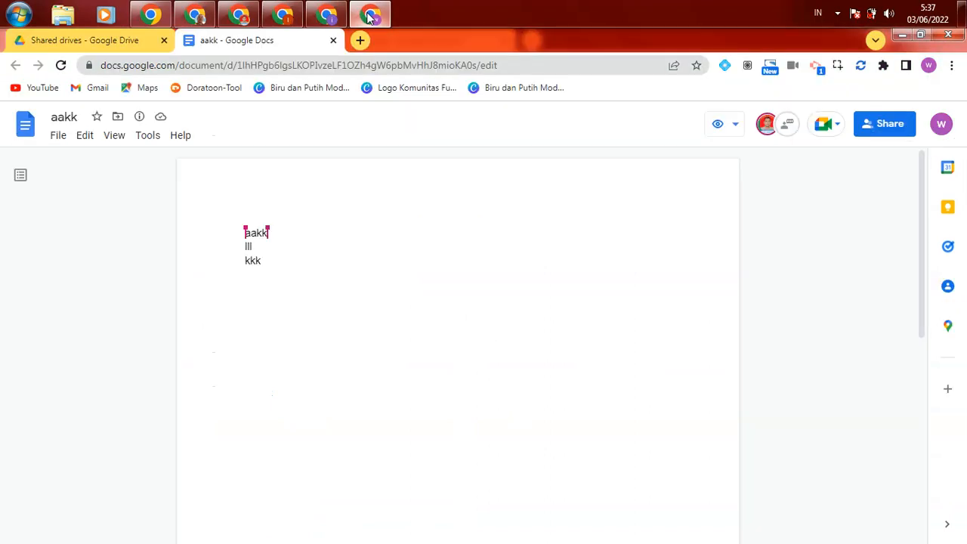
{"action": "left_click", "coordinate": [119, 40]}
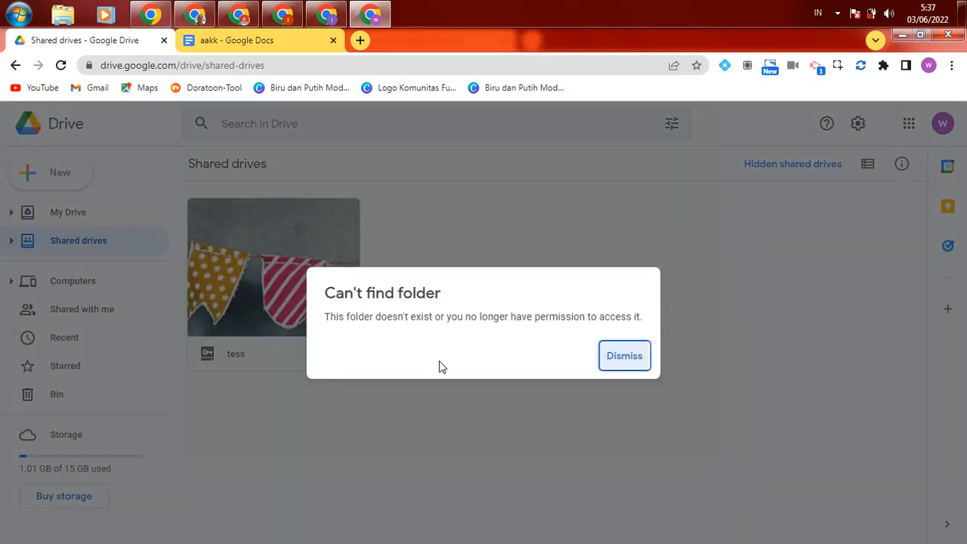
{"action": "left_click", "coordinate": [615, 359]}
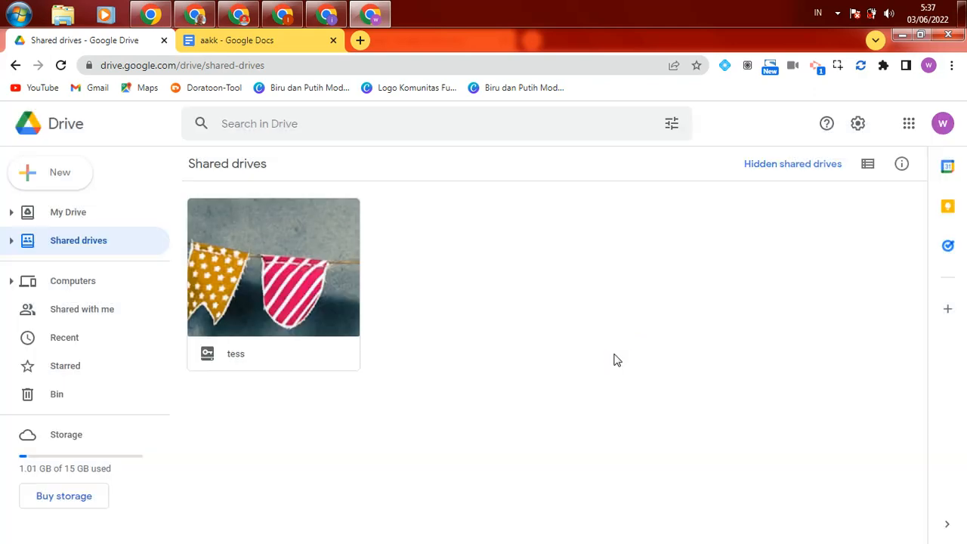
{"action": "left_click", "coordinate": [902, 164]}
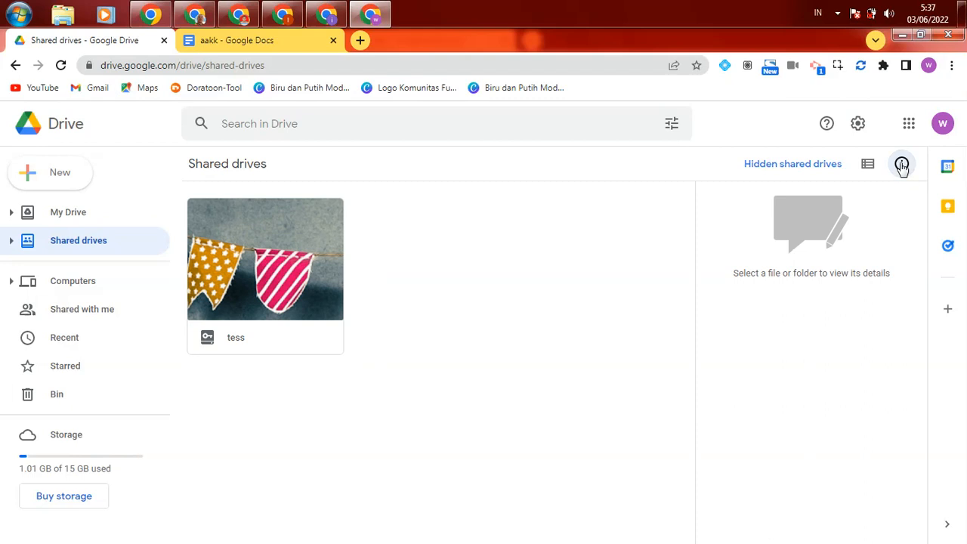
{"action": "left_click", "coordinate": [903, 164]}
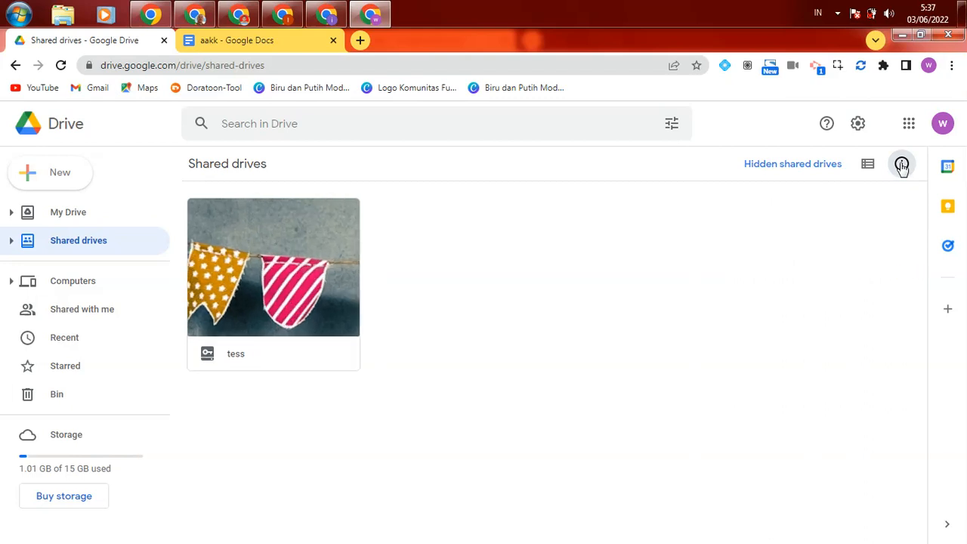
{"action": "double_click", "coordinate": [240, 288]}
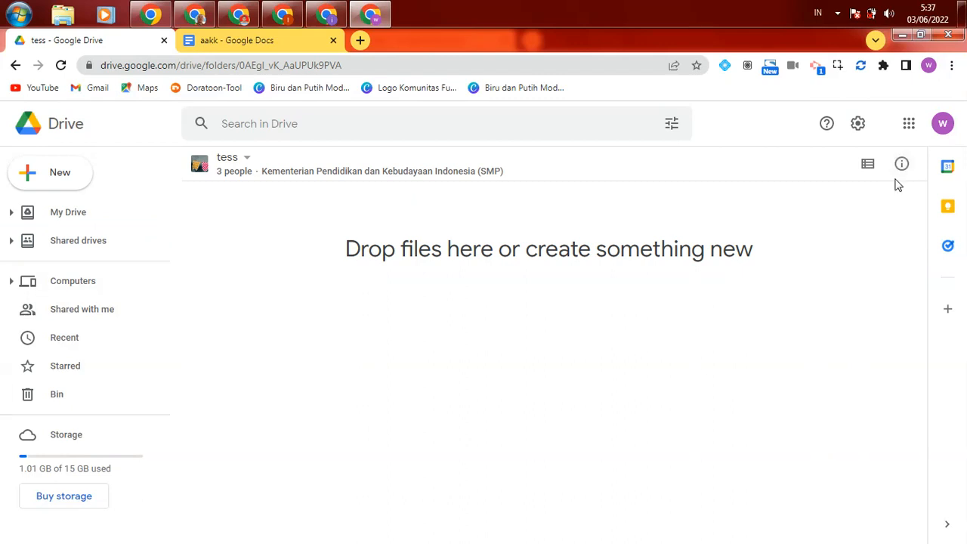
{"action": "left_click", "coordinate": [902, 166]}
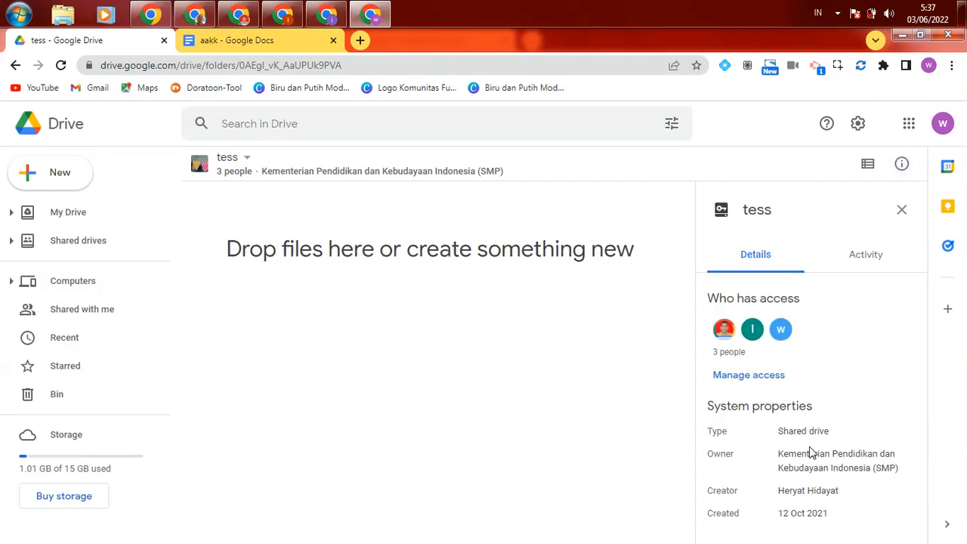
{"action": "left_click", "coordinate": [874, 265]}
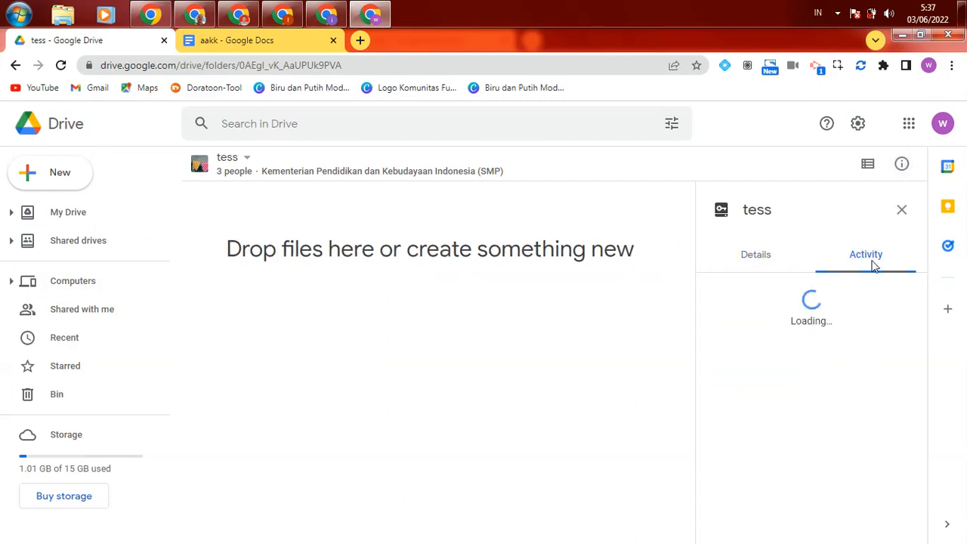
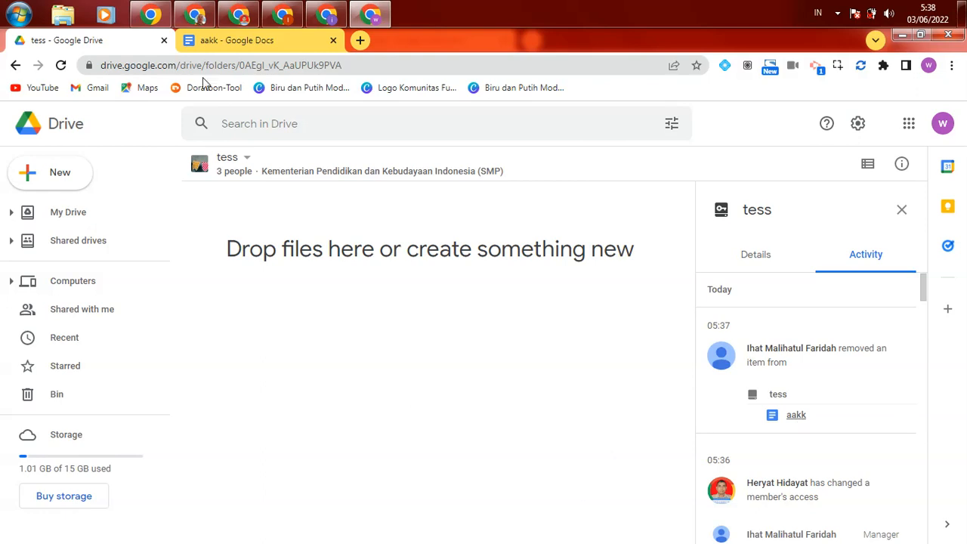
In the manager account, change the outside member's role on the tess drive to Pengelola and save it
{"action": "left_click", "coordinate": [239, 13]}
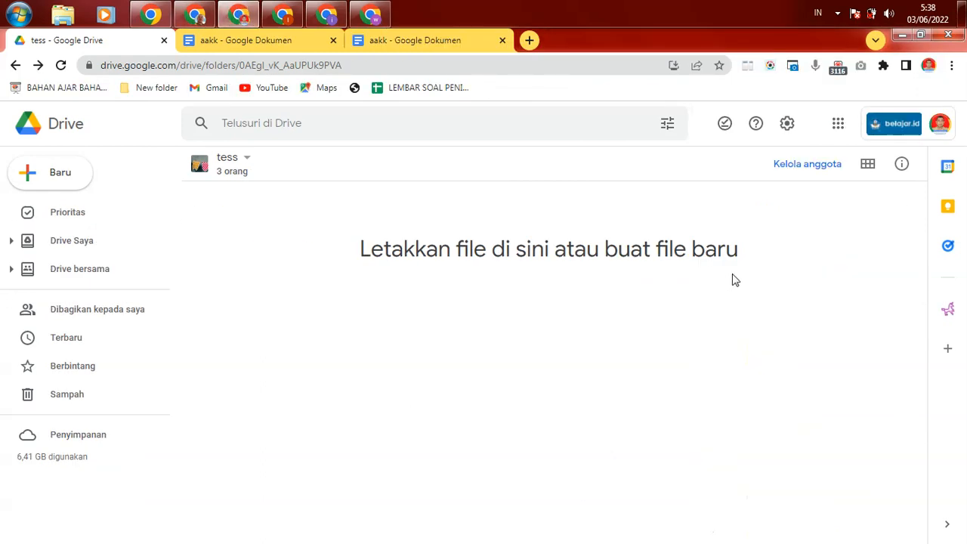
{"action": "left_click", "coordinate": [790, 171]}
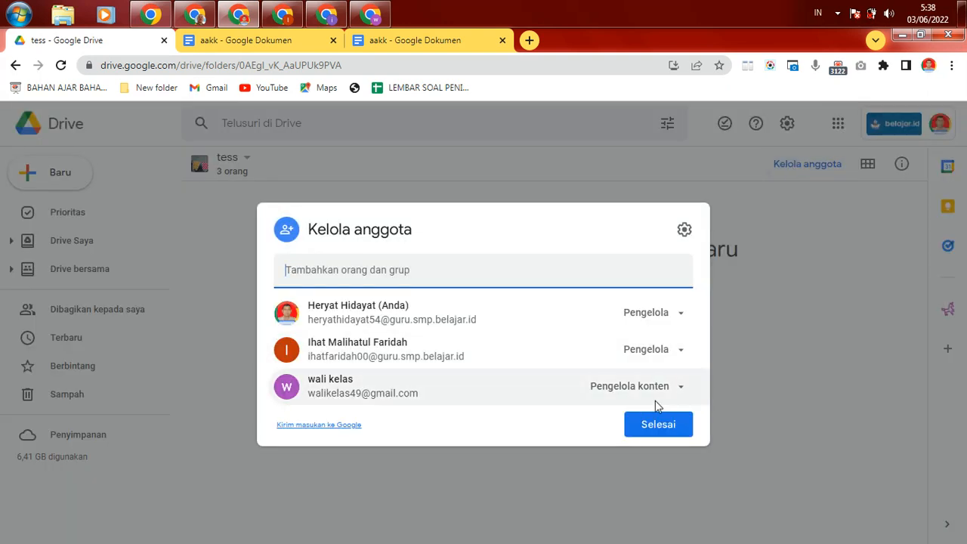
{"action": "left_click", "coordinate": [678, 389]}
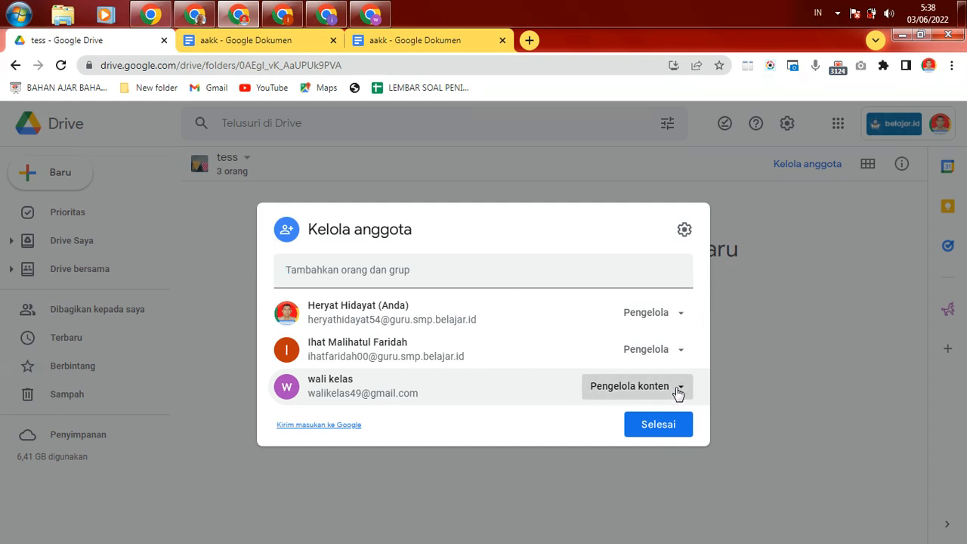
{"action": "left_click", "coordinate": [678, 389]}
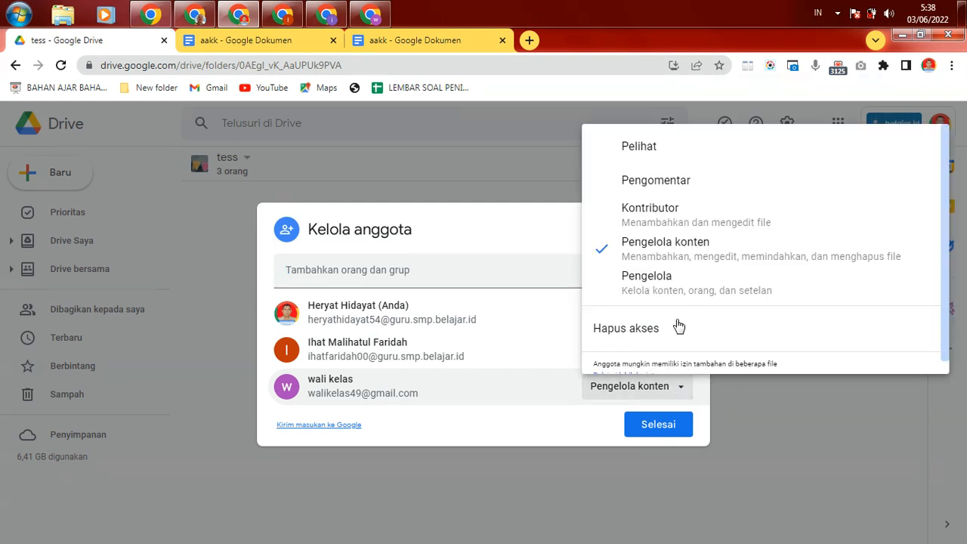
{"action": "left_click", "coordinate": [646, 279]}
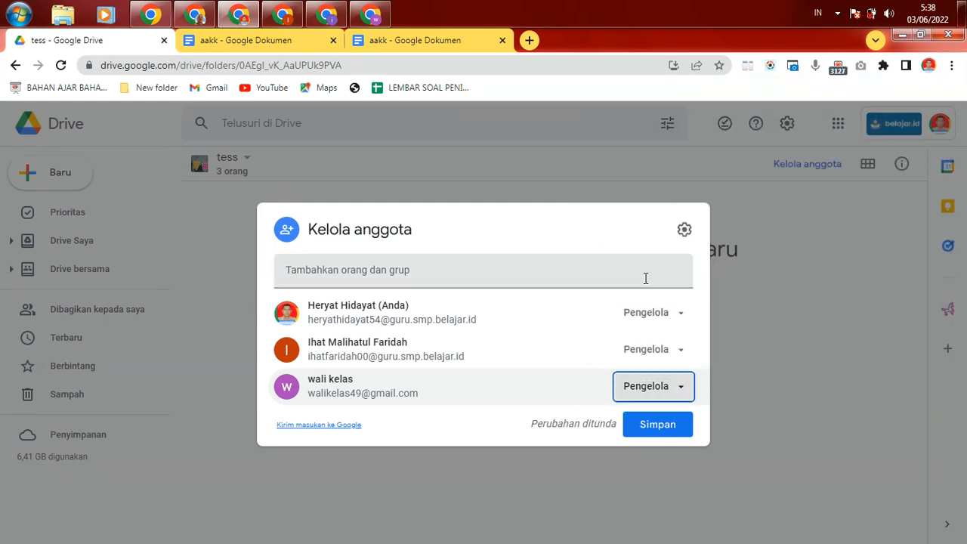
{"action": "left_click", "coordinate": [659, 426]}
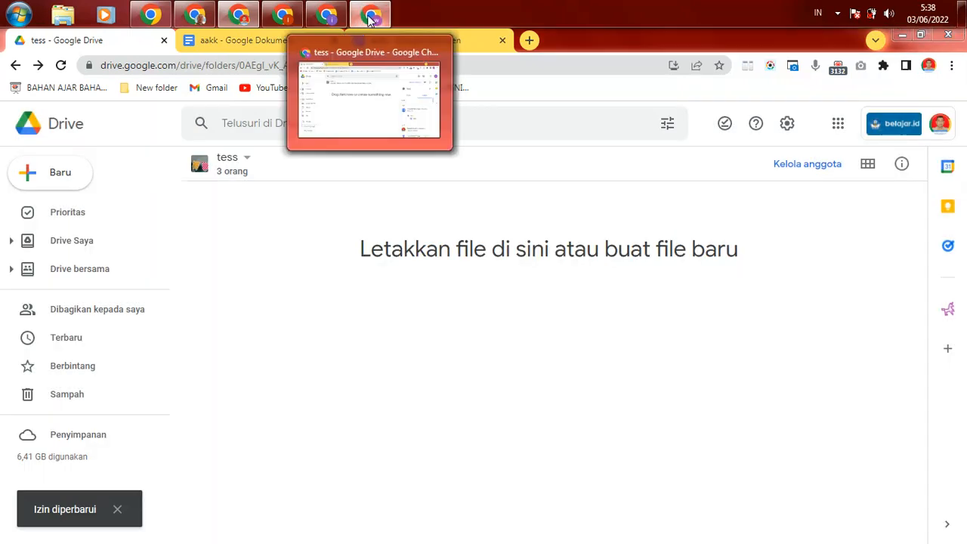
In the outside member's account, reload the tess drive, examine its activity and try to open aakk from the removal entry
{"action": "left_click", "coordinate": [370, 16]}
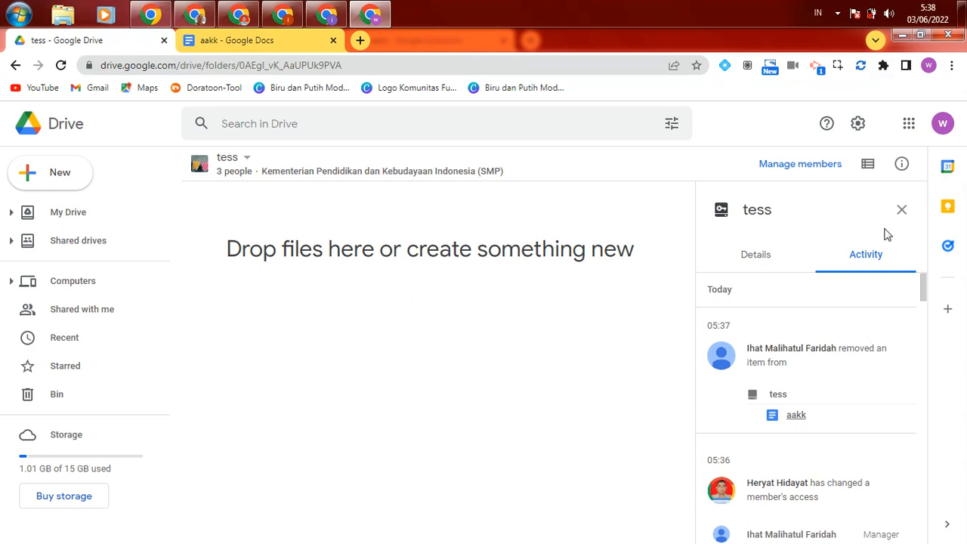
{"action": "left_click", "coordinate": [902, 209]}
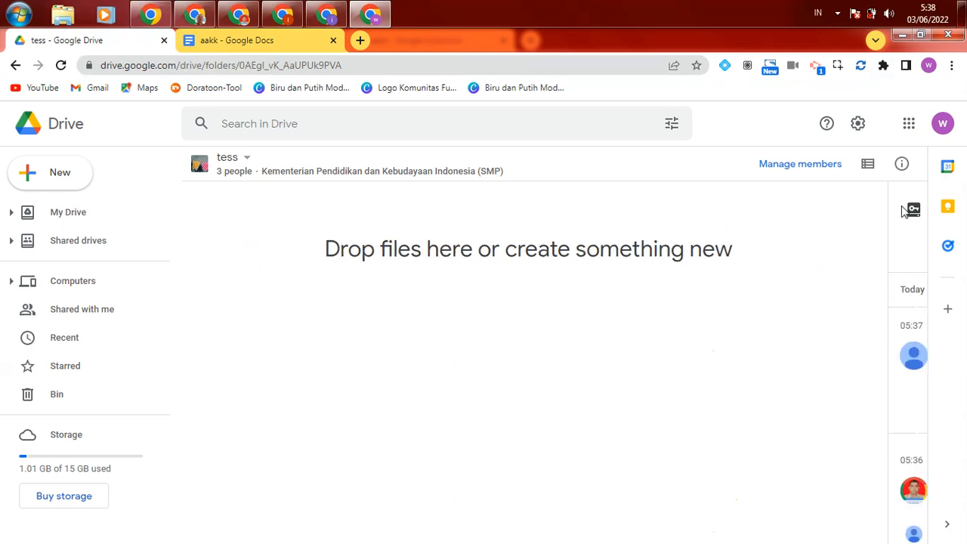
{"action": "left_click", "coordinate": [61, 65]}
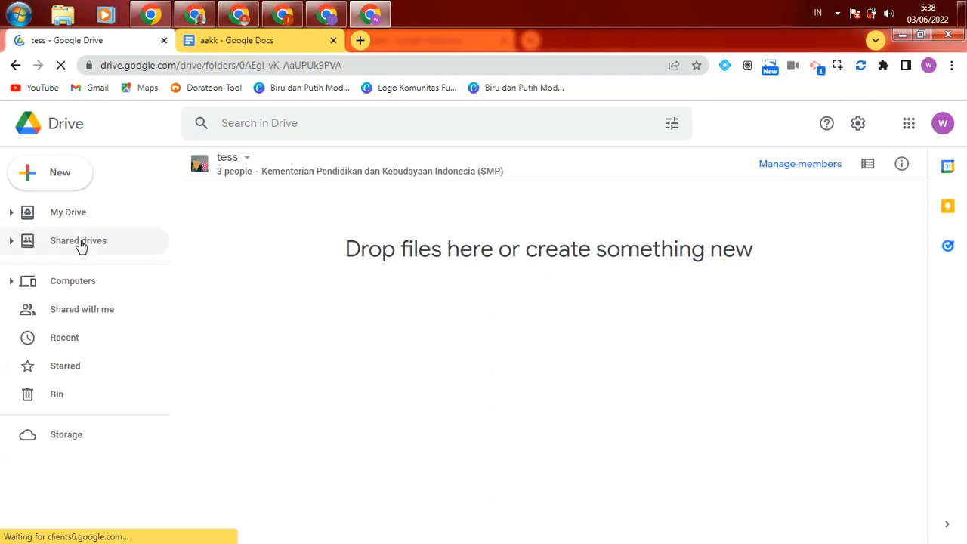
{"action": "left_click", "coordinate": [902, 165]}
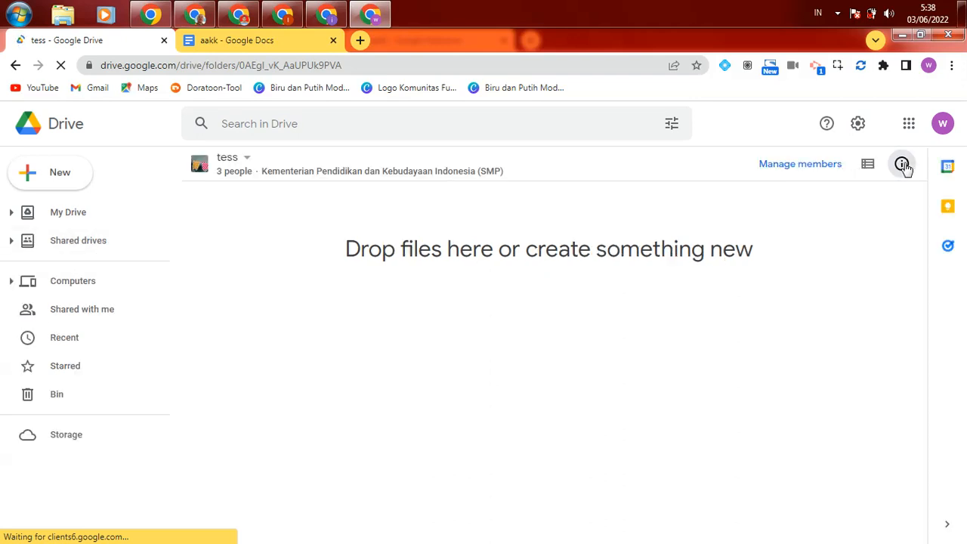
{"action": "left_click", "coordinate": [870, 256]}
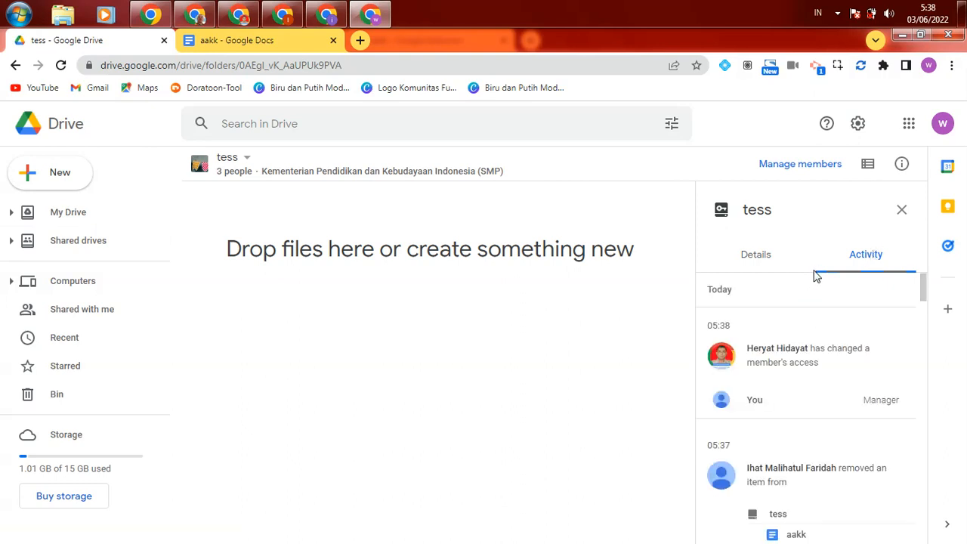
{"action": "left_click_drag", "start_coordinate": [921, 287], "coordinate": [923, 299]}
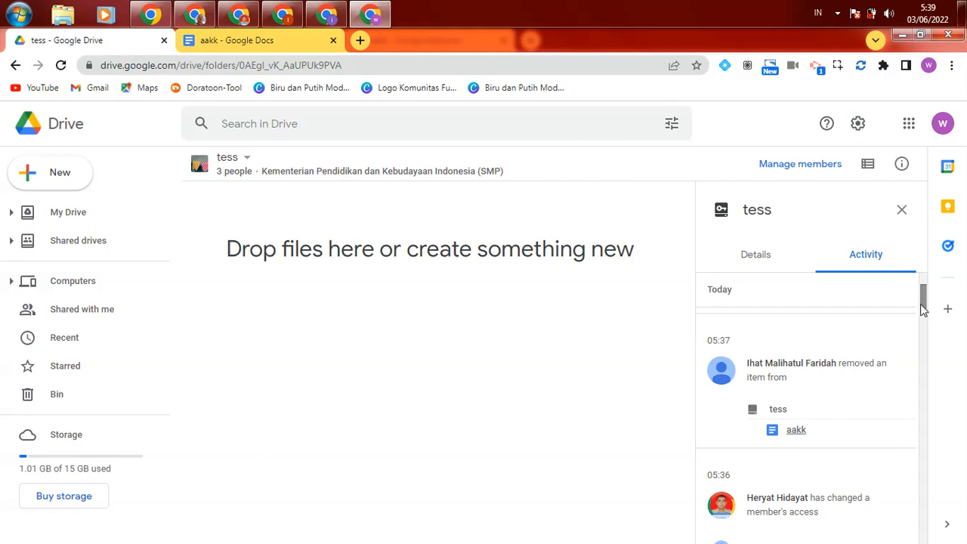
{"action": "left_click_drag", "start_coordinate": [923, 304], "coordinate": [920, 315]}
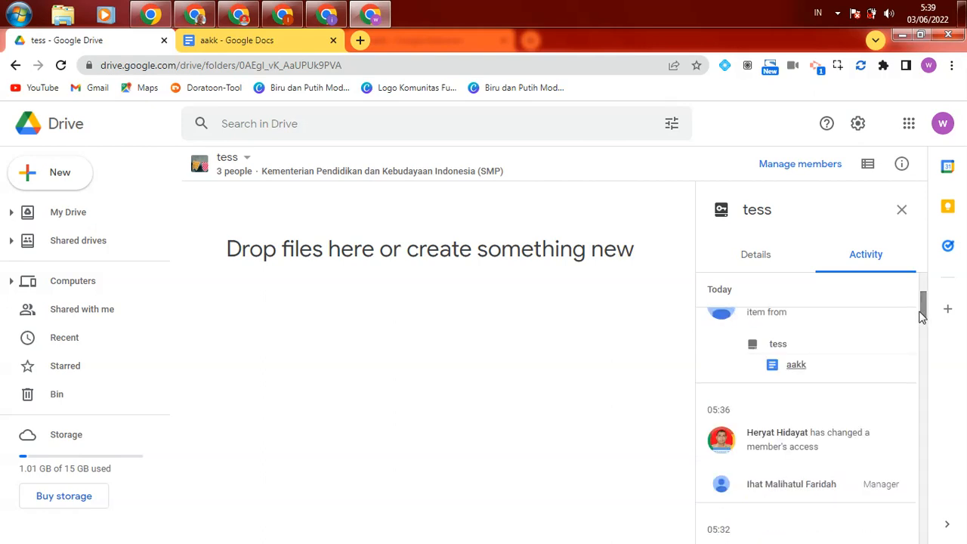
{"action": "double_click", "coordinate": [774, 367]}
In the internal member's account, show the tess drive's activity history and reload it to review the latest entries
{"action": "left_click", "coordinate": [287, 16]}
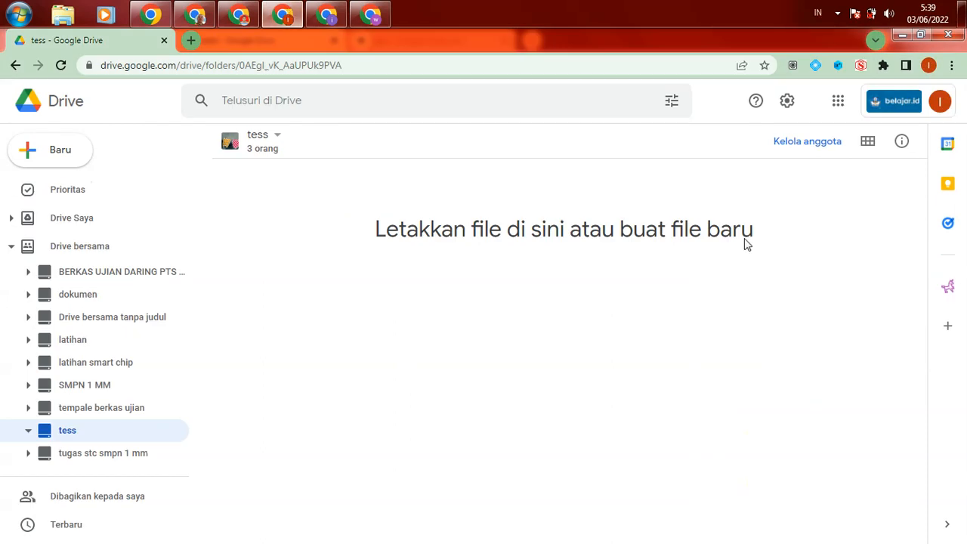
{"action": "left_click", "coordinate": [901, 142]}
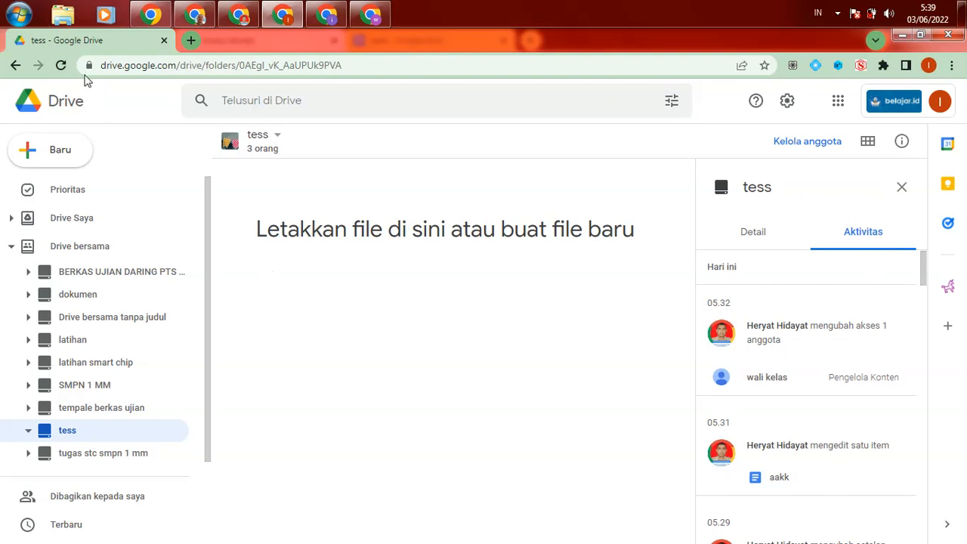
{"action": "left_click", "coordinate": [61, 65]}
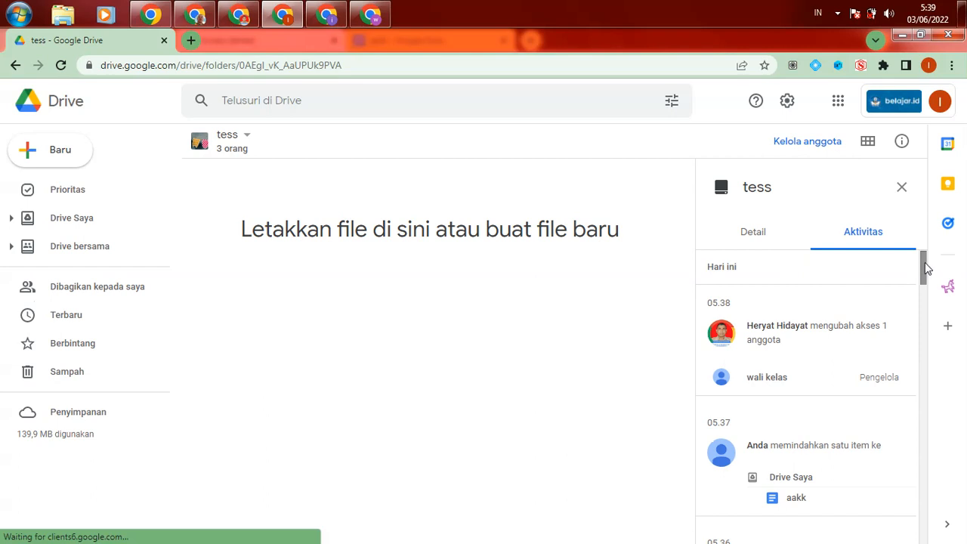
{"action": "scroll", "coordinate": [926, 268], "scroll_direction": "down", "scroll_amount": 2}
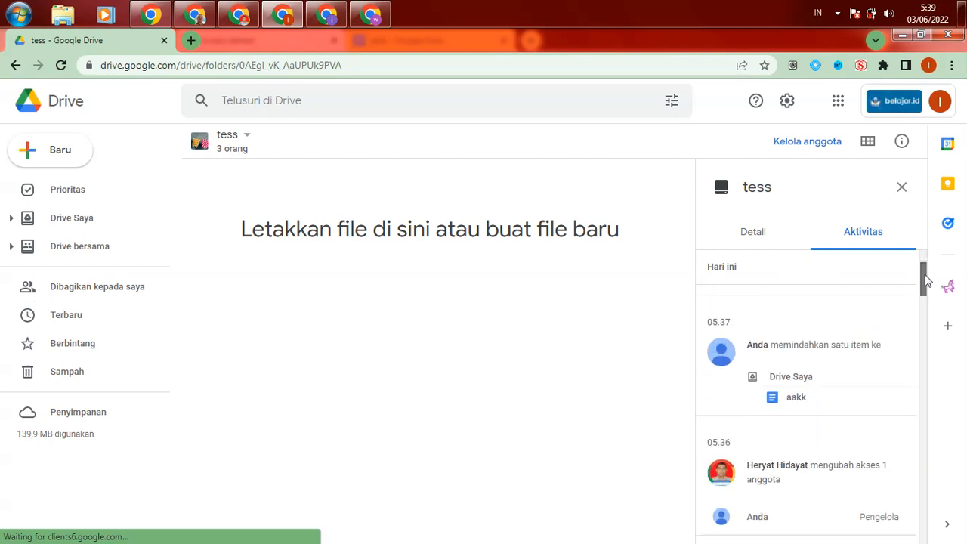
Check the file options available for aakk in its move entry and open the document
{"action": "right_click", "coordinate": [794, 386]}
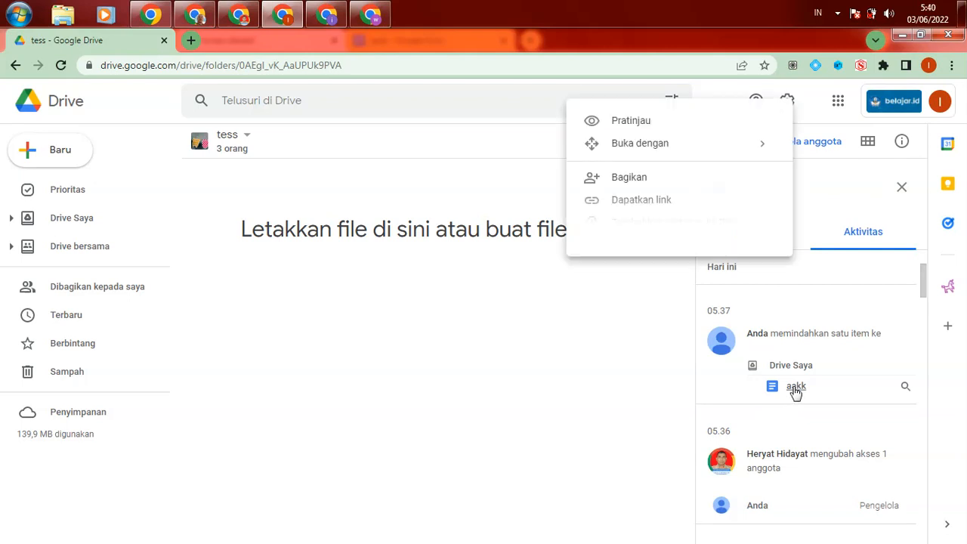
{"action": "right_click", "coordinate": [794, 387]}
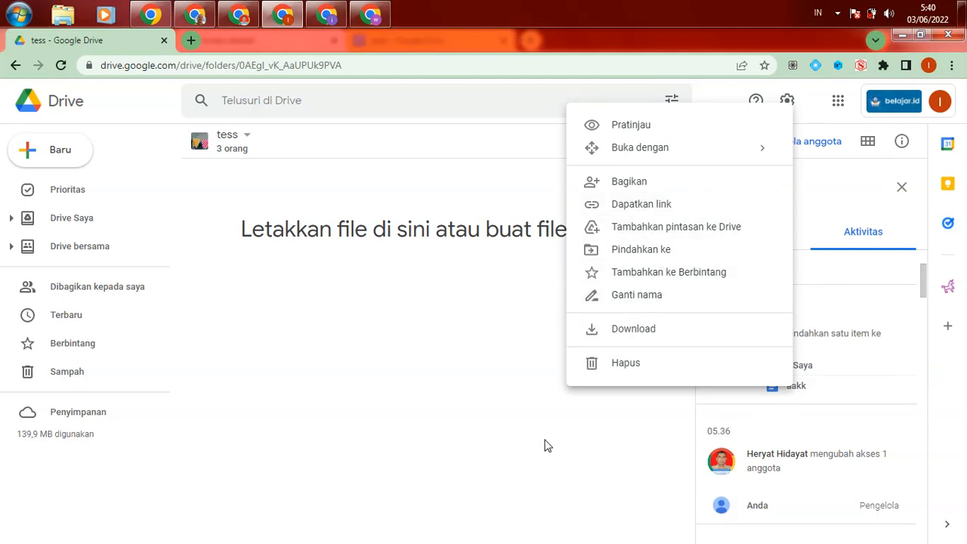
{"action": "left_click", "coordinate": [495, 477]}
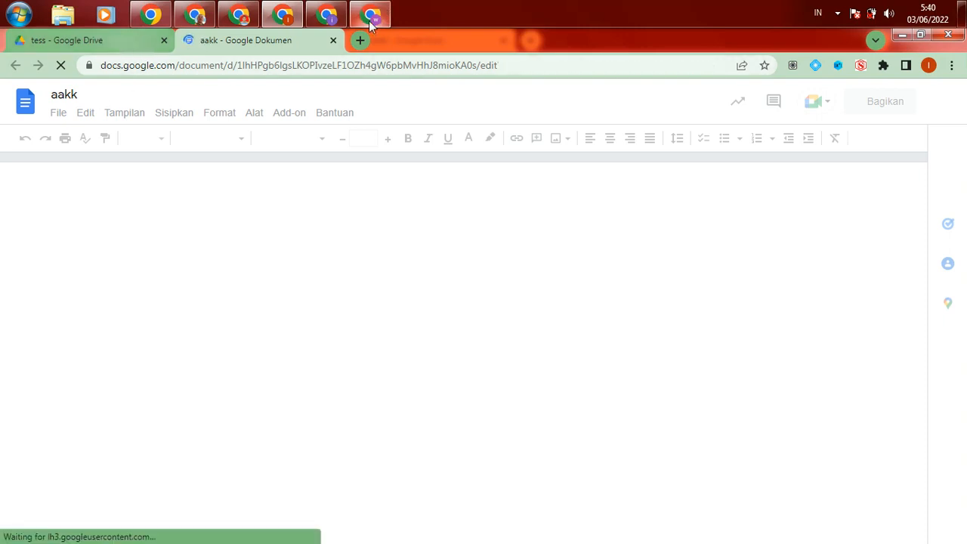
In the outside member's account, return to the tess drive and try again to open aakk from its activity entry
{"action": "mouse_move", "coordinate": [370, 22]}
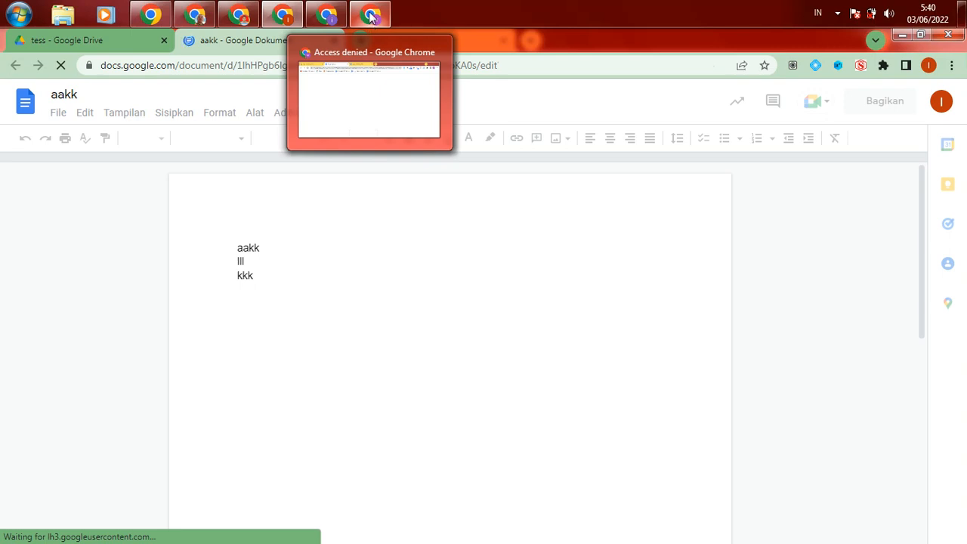
{"action": "left_click", "coordinate": [368, 94]}
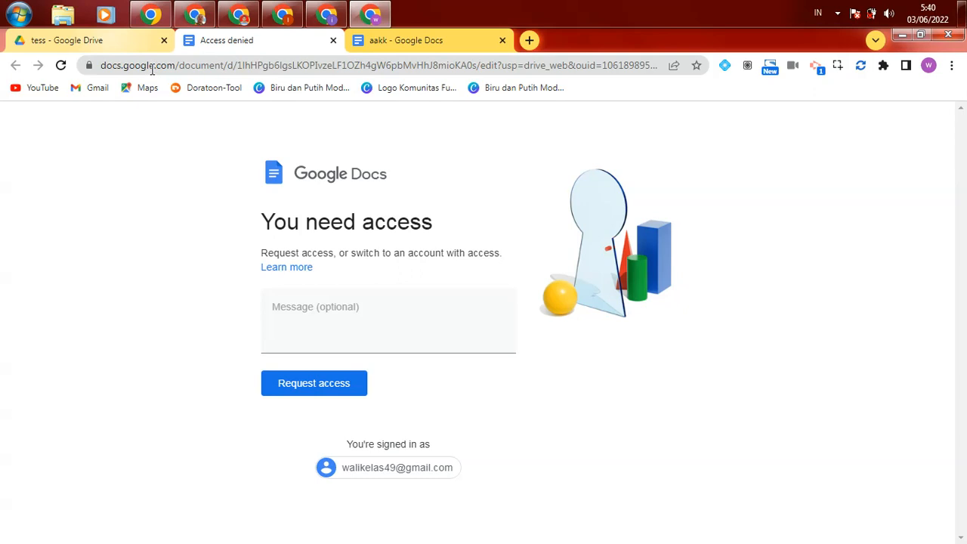
{"action": "left_click", "coordinate": [133, 41]}
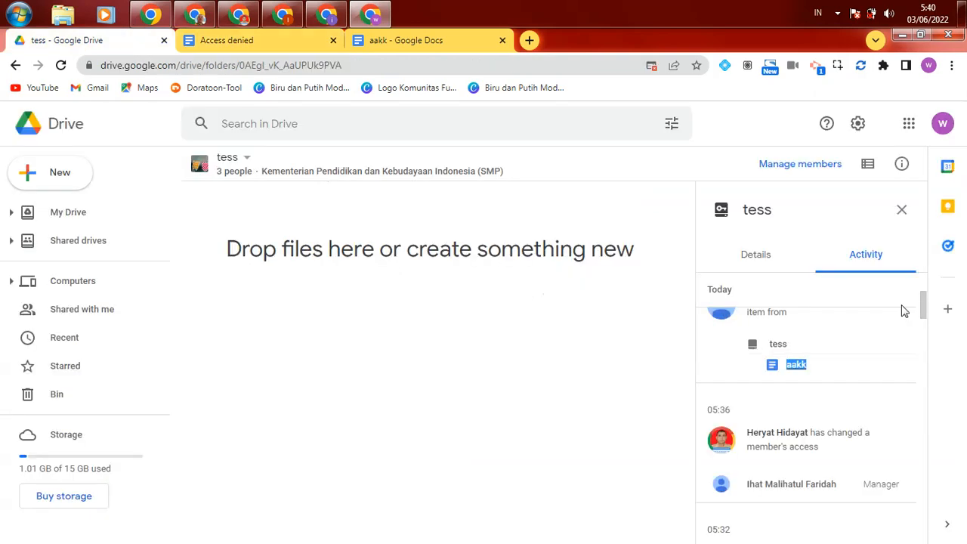
{"action": "left_click", "coordinate": [796, 365]}
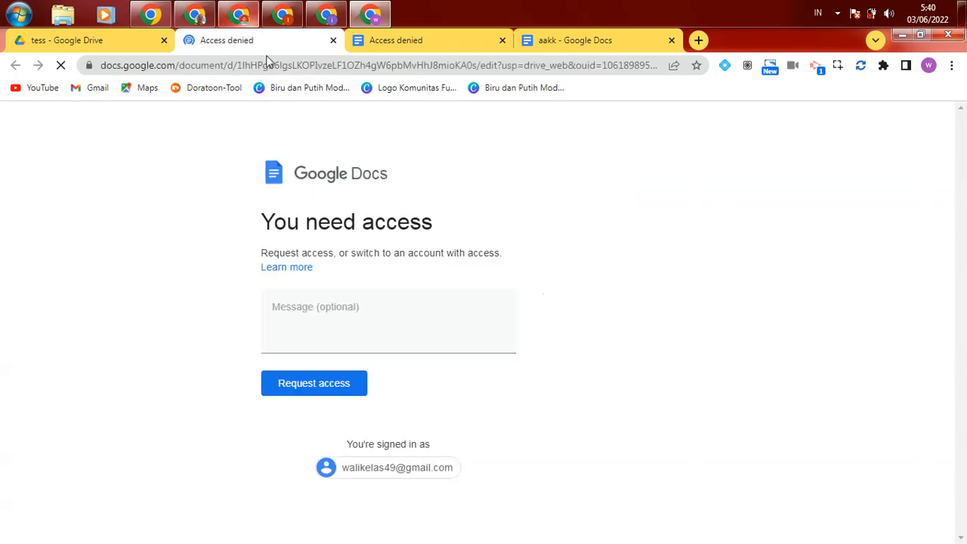
In the manager account, show the tess drive's activity history and look for the entry about moving aakk
{"action": "mouse_move", "coordinate": [239, 15]}
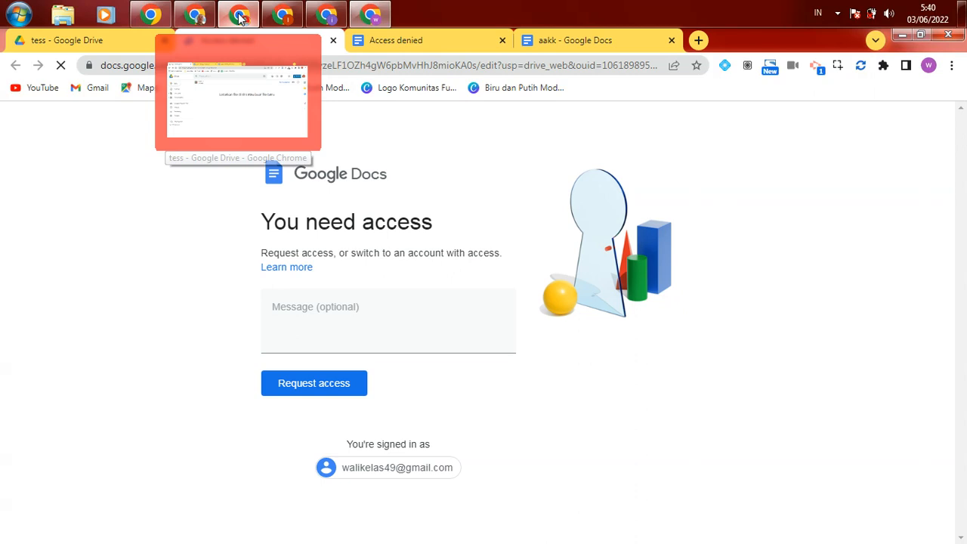
{"action": "left_click", "coordinate": [240, 15]}
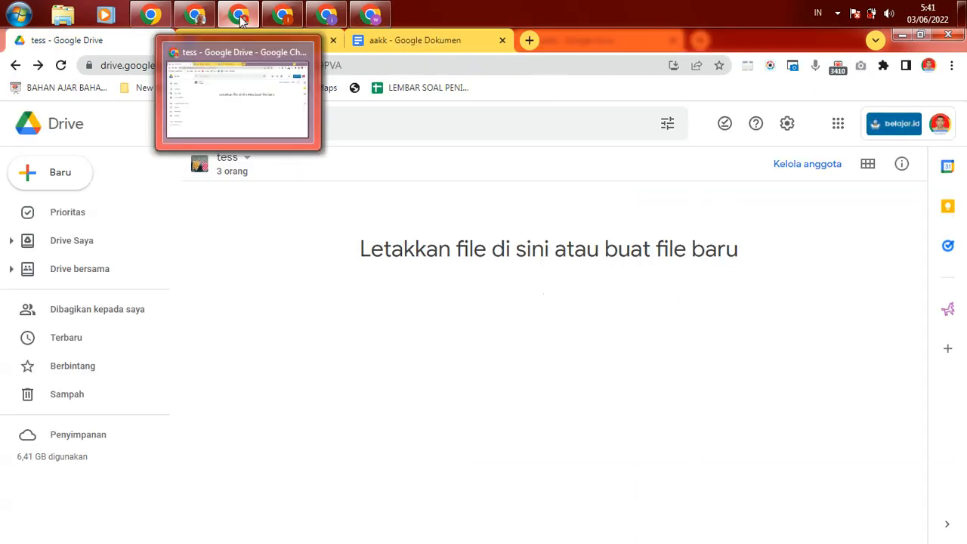
{"action": "left_click", "coordinate": [899, 168]}
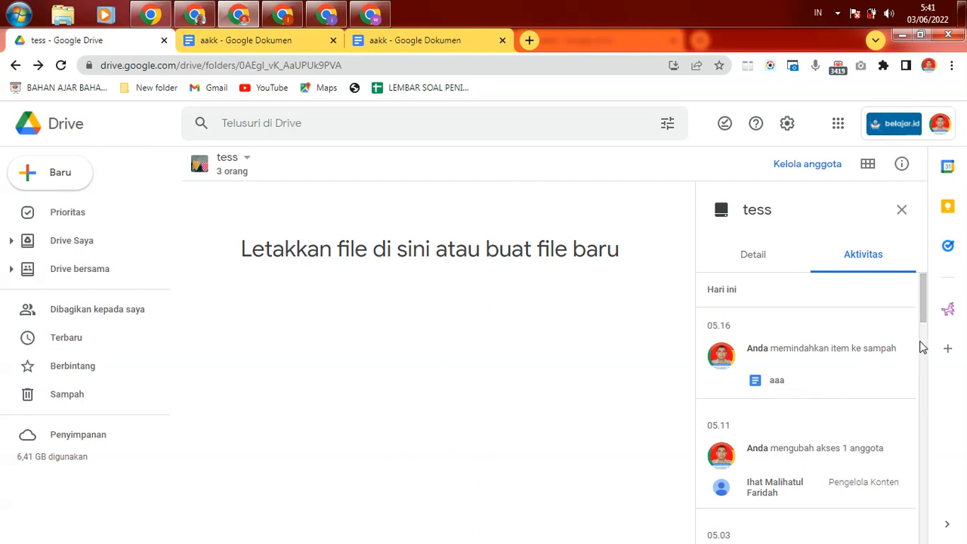
{"action": "scroll", "coordinate": [922, 313], "scroll_direction": "down", "scroll_amount": 1}
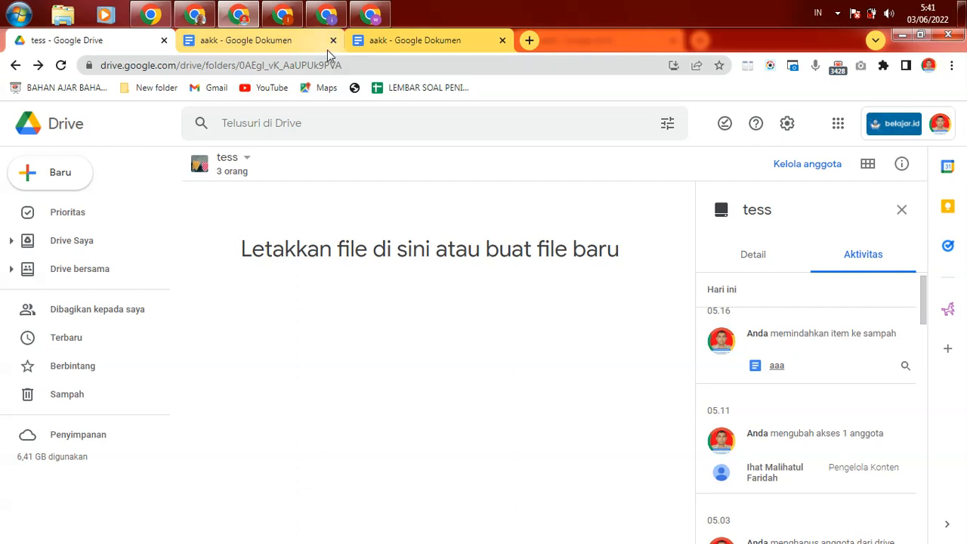
{"action": "left_click", "coordinate": [284, 19]}
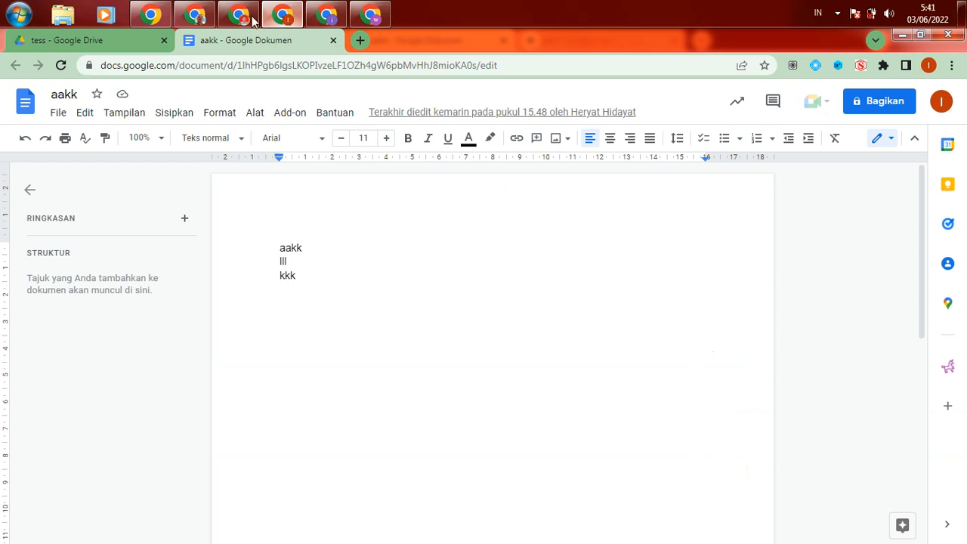
{"action": "left_click", "coordinate": [254, 20]}
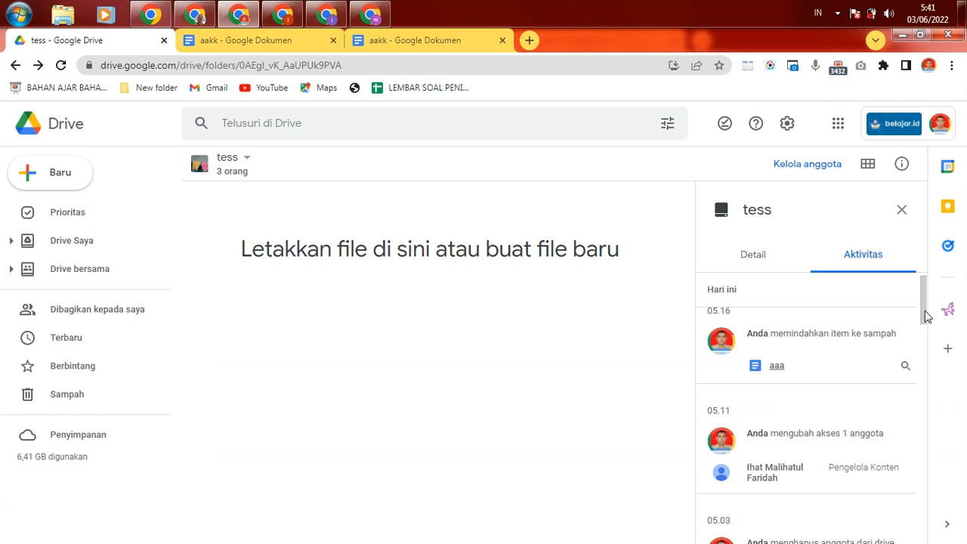
{"action": "left_click_drag", "start_coordinate": [926, 316], "coordinate": [925, 313]}
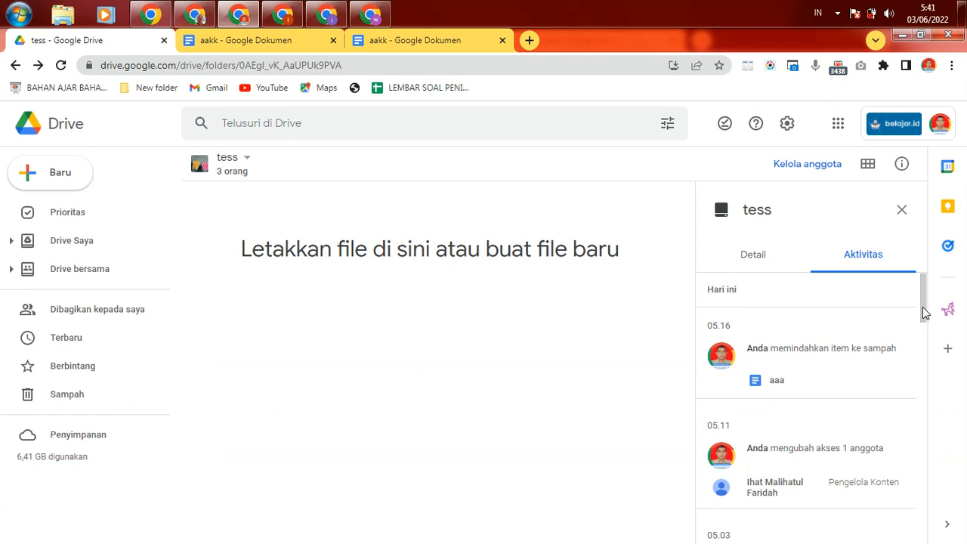
{"action": "left_click_drag", "start_coordinate": [924, 313], "coordinate": [902, 254]}
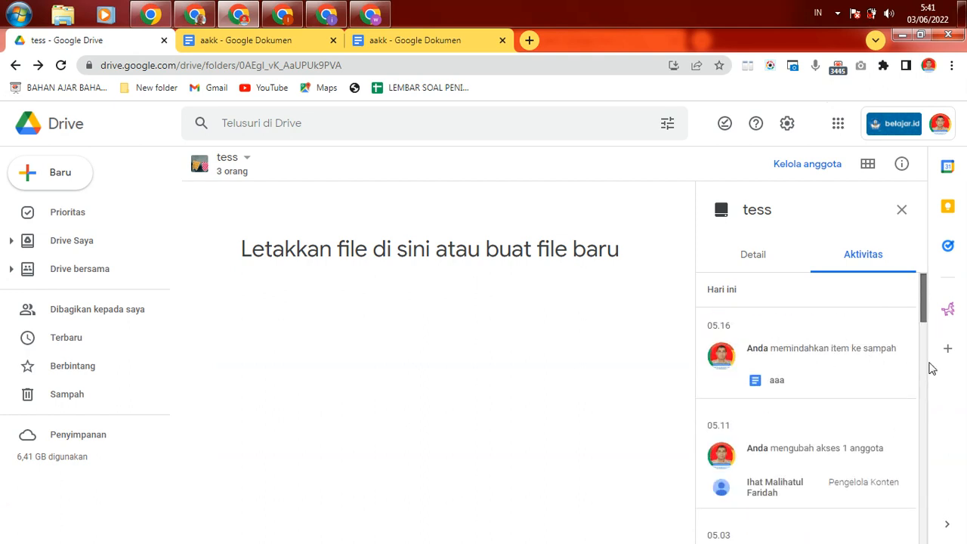
{"action": "left_click_drag", "start_coordinate": [924, 307], "coordinate": [924, 255]}
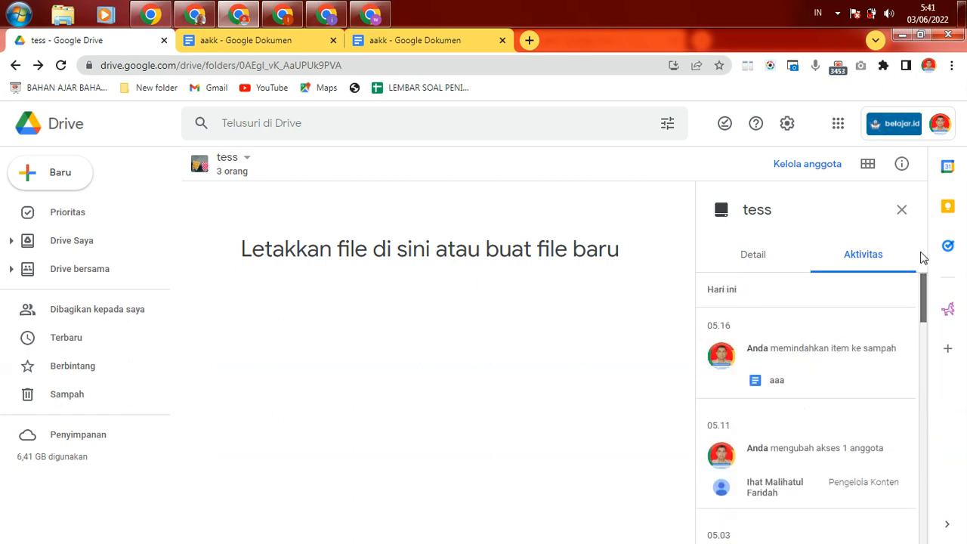
Reload the tess drive in the manager account, examine its updated activity and try to open aakk from the removal entry
{"action": "left_click", "coordinate": [61, 65]}
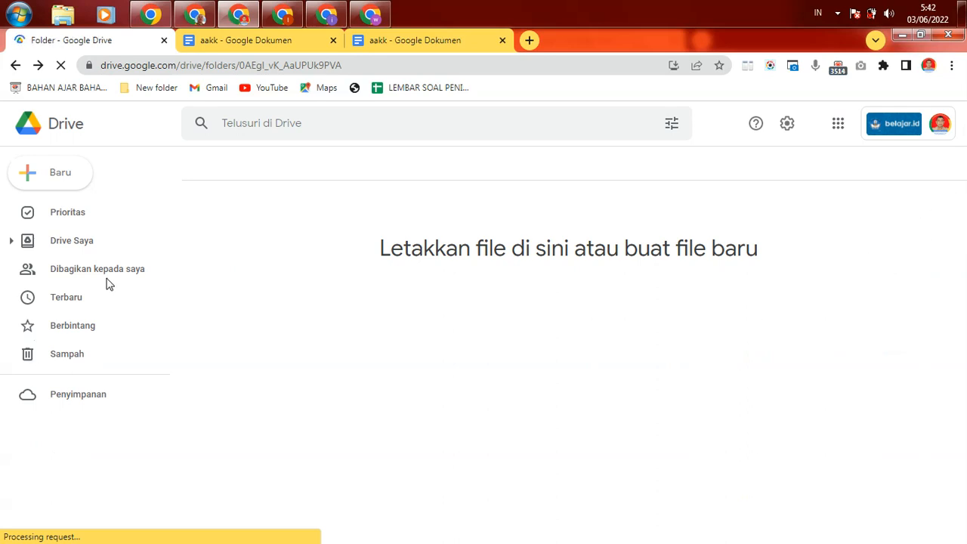
{"action": "left_click", "coordinate": [77, 240]}
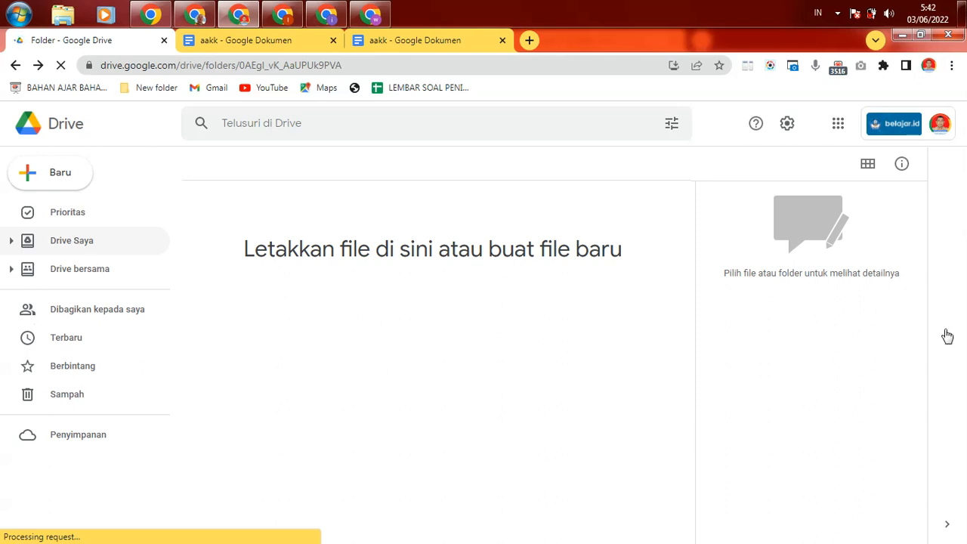
{"action": "left_click", "coordinate": [901, 165]}
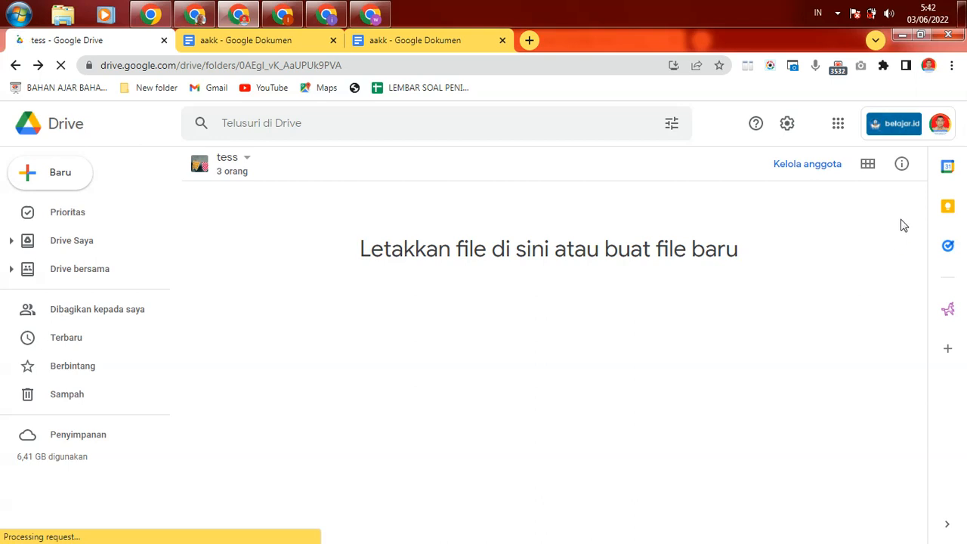
{"action": "left_click", "coordinate": [902, 165]}
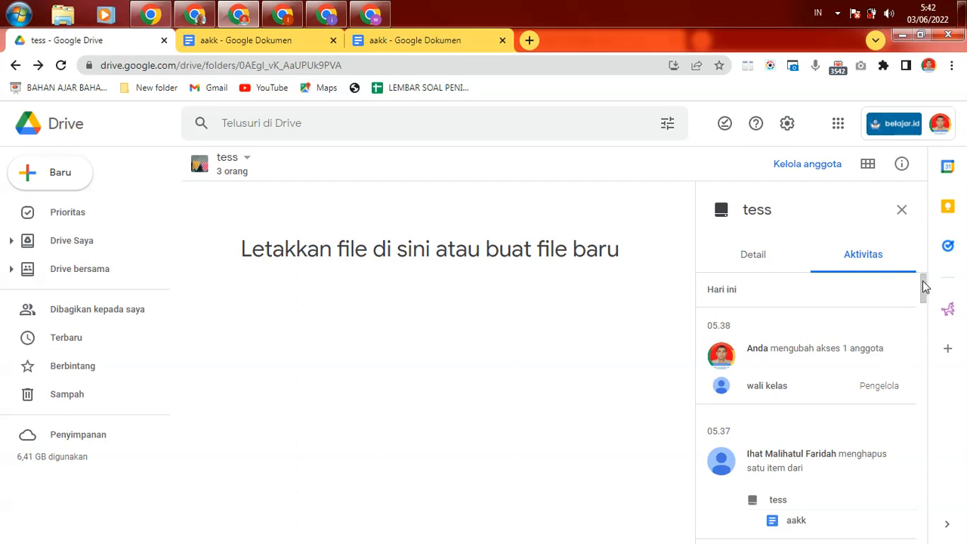
{"action": "scroll", "coordinate": [924, 288], "scroll_direction": "down", "scroll_amount": 1}
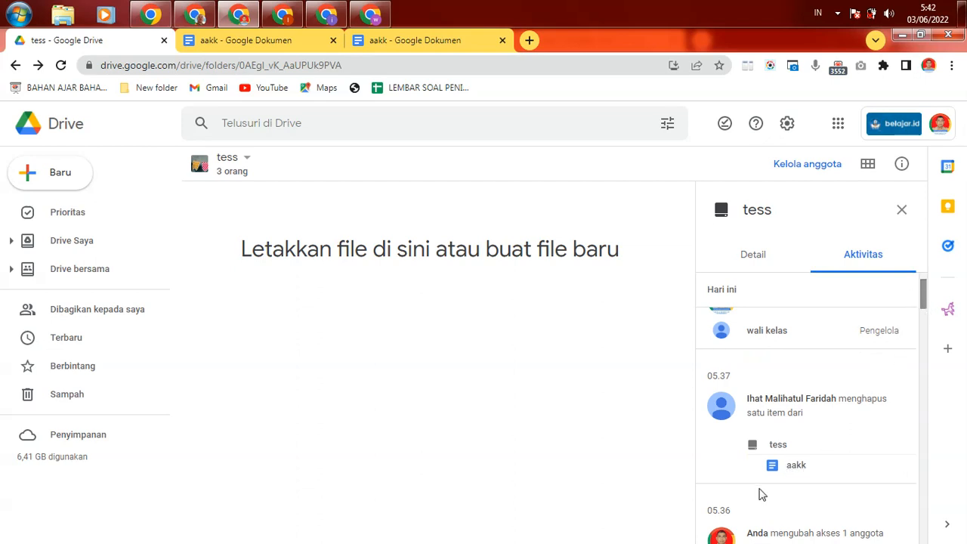
{"action": "scroll", "coordinate": [928, 287], "scroll_direction": "down", "scroll_amount": 3}
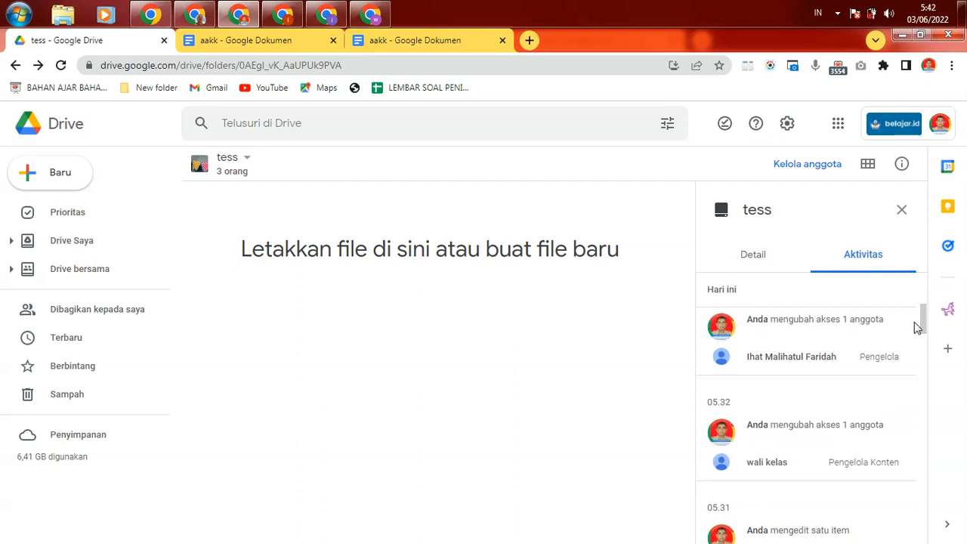
{"action": "left_click_drag", "start_coordinate": [922, 325], "coordinate": [920, 285]}
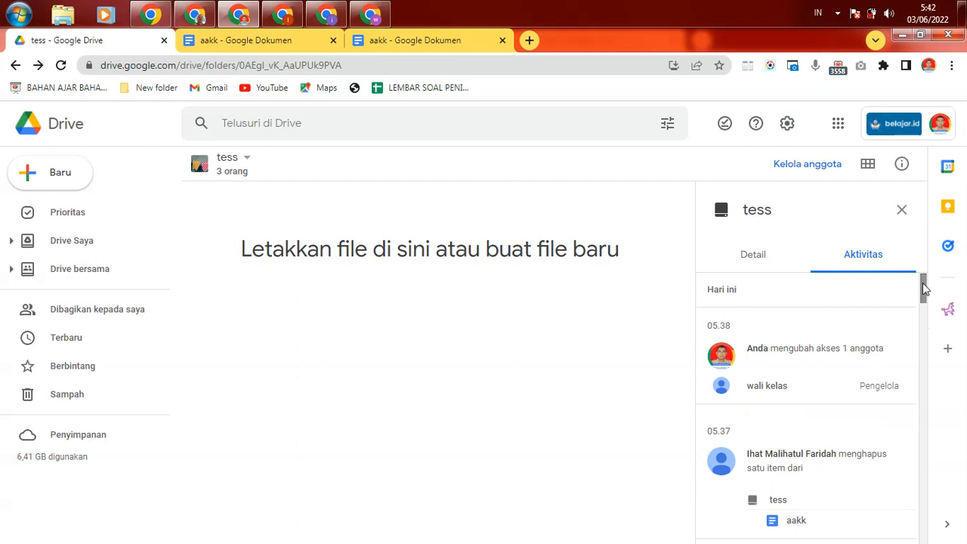
{"action": "left_click", "coordinate": [795, 521]}
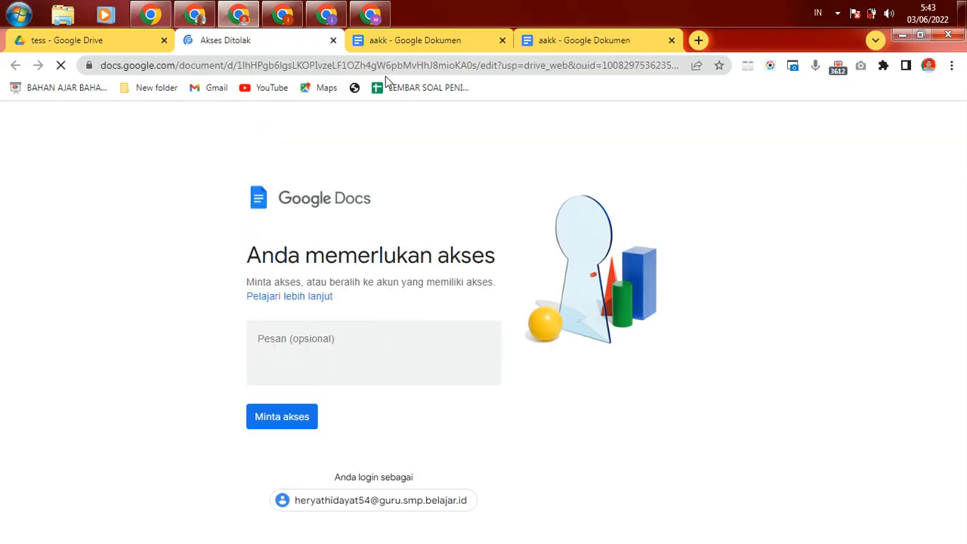
In the internal member's account, view the aakk document, check its move destinations from the tess activity, and return to the manager account
{"action": "left_click", "coordinate": [296, 21]}
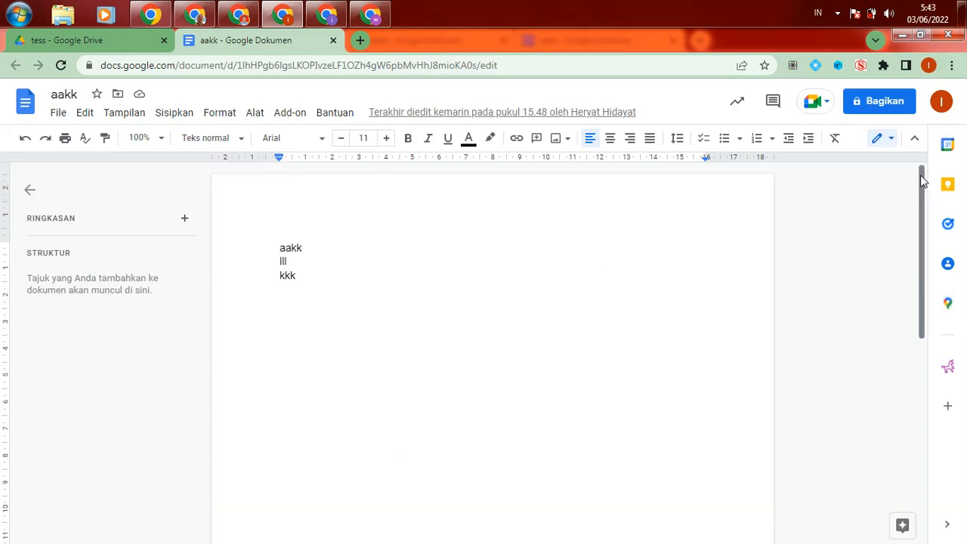
{"action": "left_click_drag", "start_coordinate": [921, 181], "coordinate": [918, 158]}
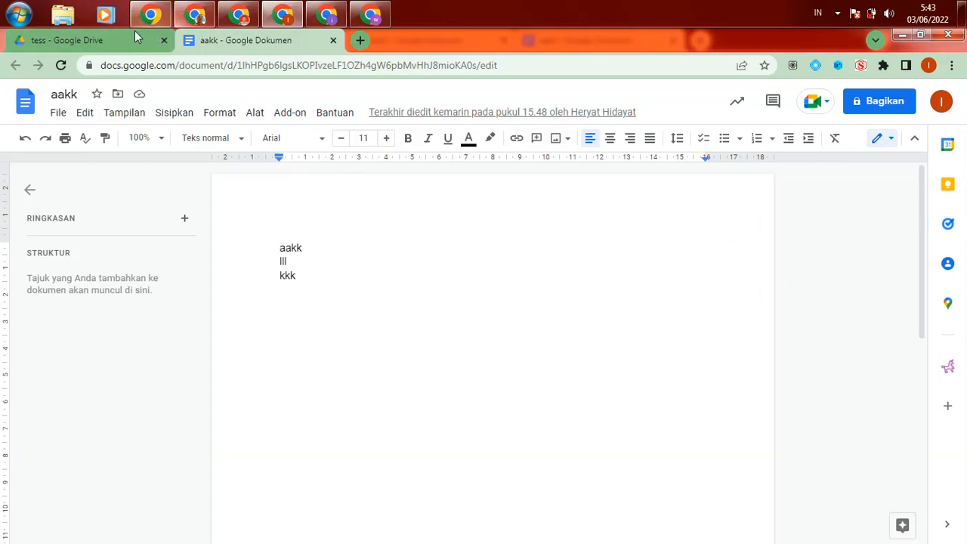
{"action": "left_click", "coordinate": [113, 53]}
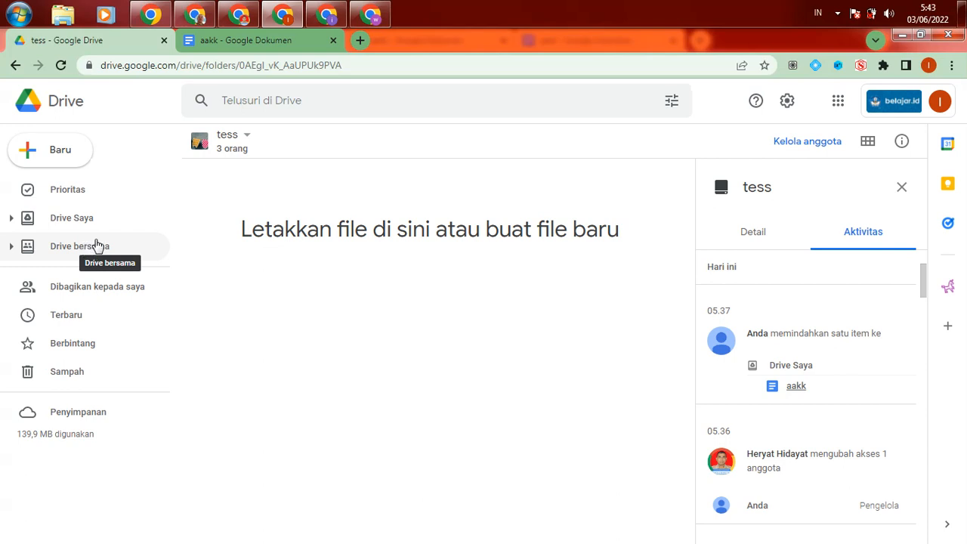
{"action": "right_click", "coordinate": [793, 392]}
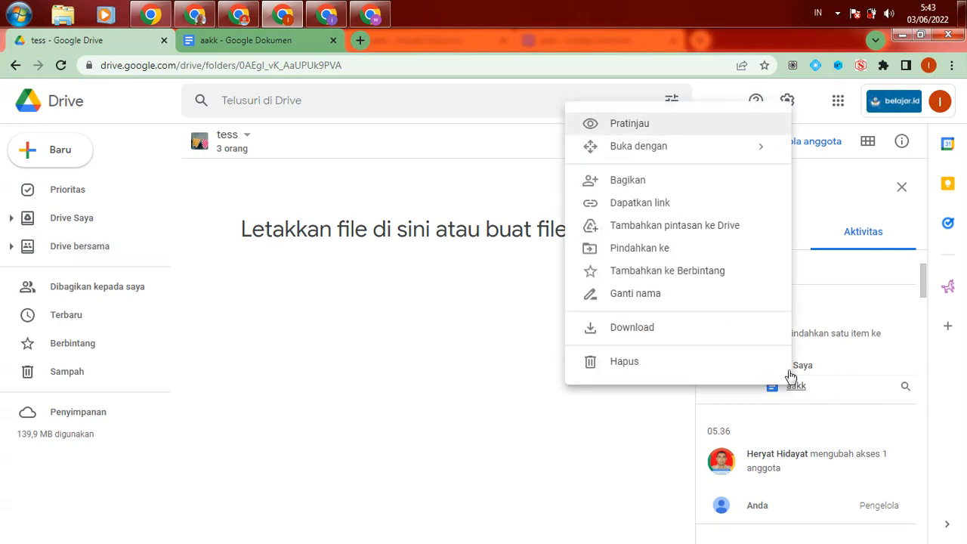
{"action": "left_click", "coordinate": [652, 250]}
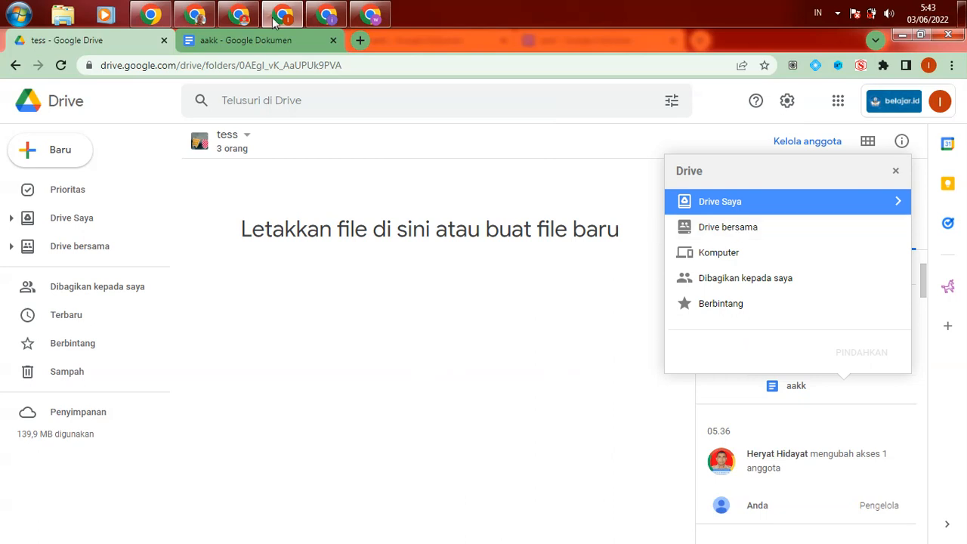
{"action": "left_click", "coordinate": [258, 42]}
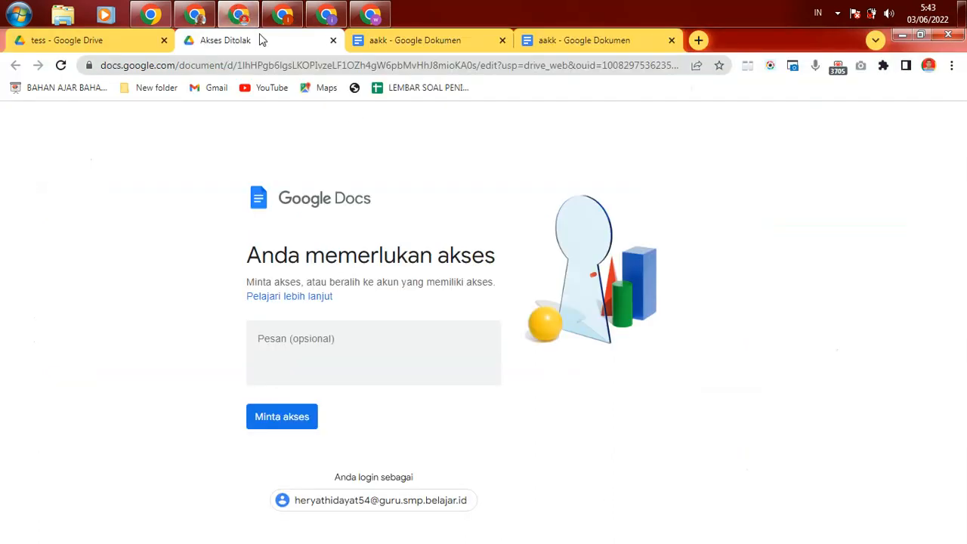